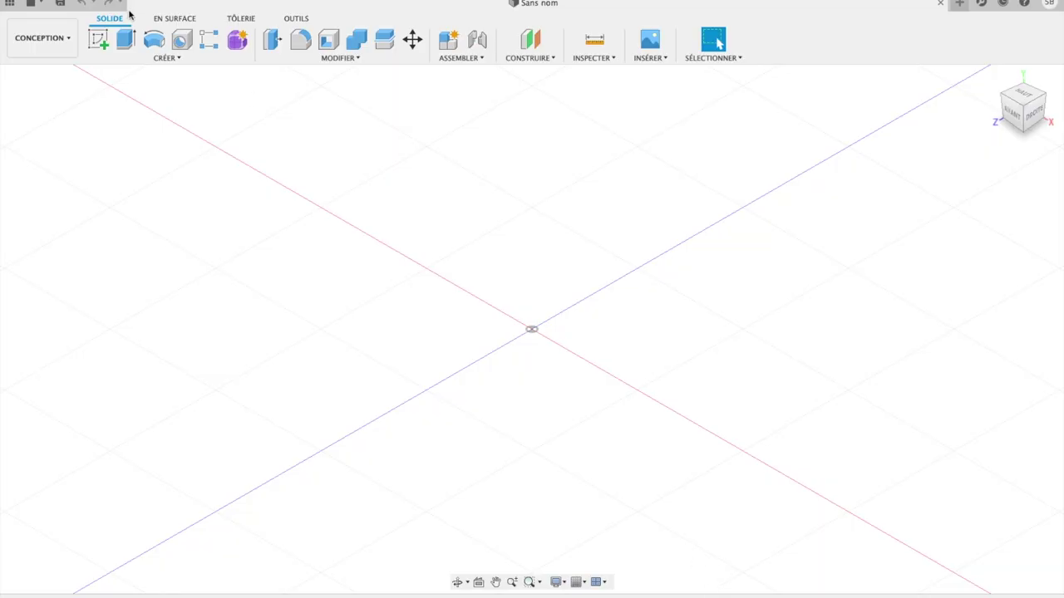
# - Start a sketch on a vertical origin plane and look at it face-on
pyautogui.click(105, 49)
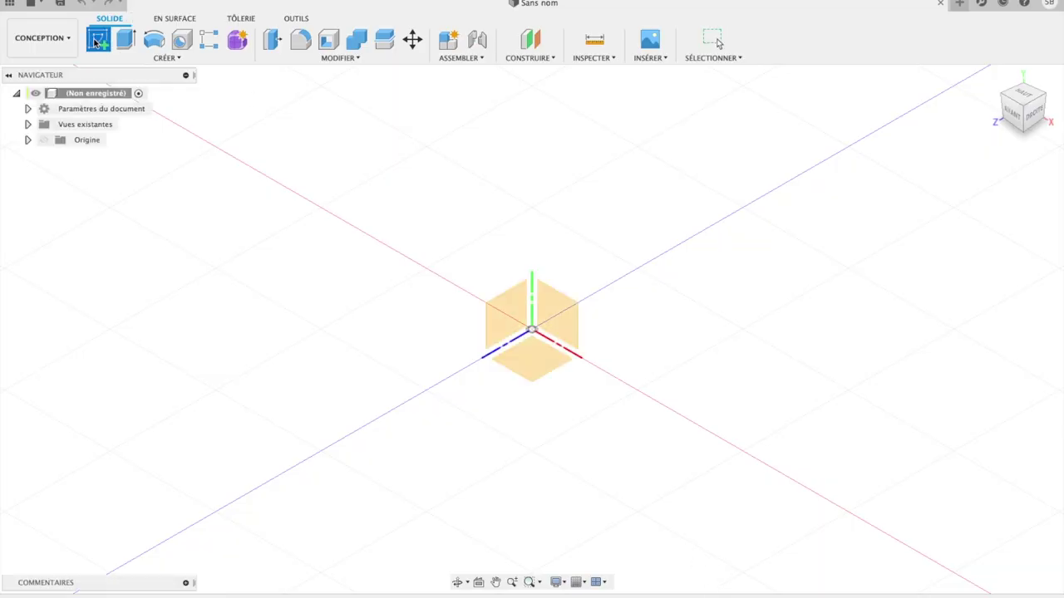
pyautogui.click(553, 321)
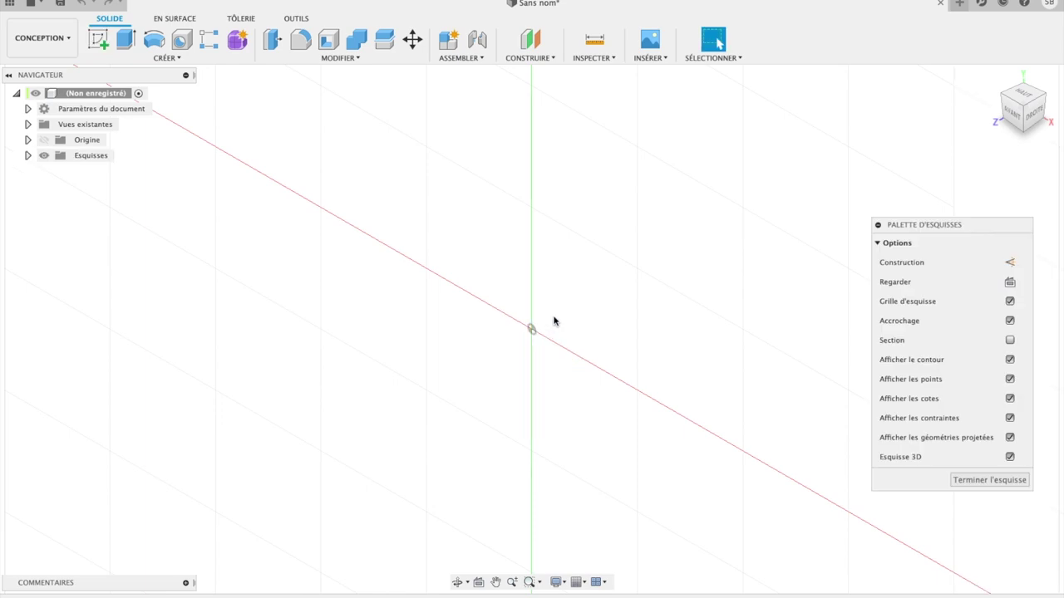
pyautogui.click(1010, 281)
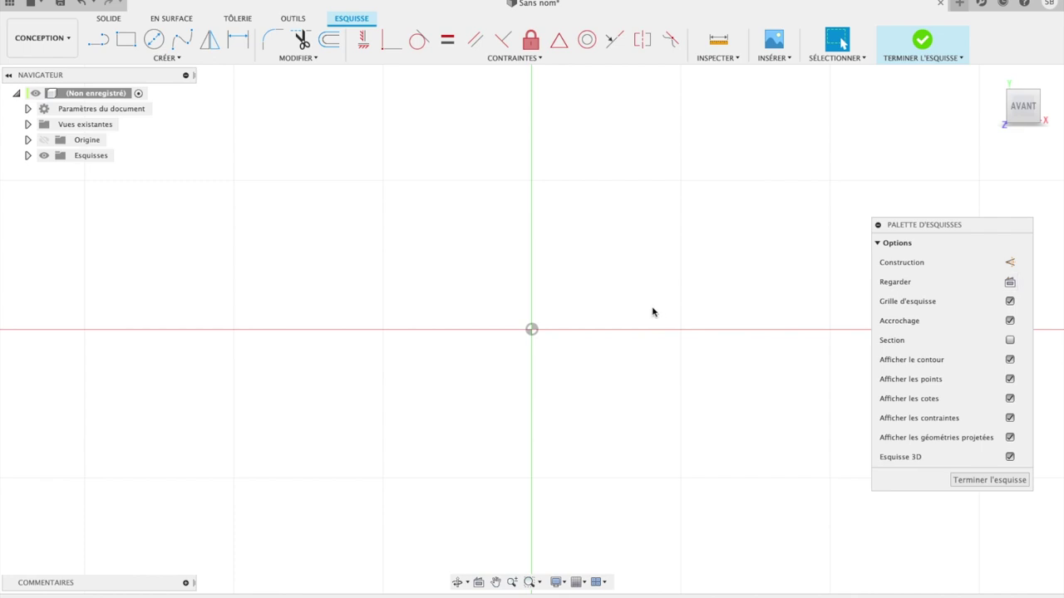
# - Draw centre-diameter circles of Ø24 mm and Ø50 mm, both centred on the origin
pyautogui.click(154, 39)
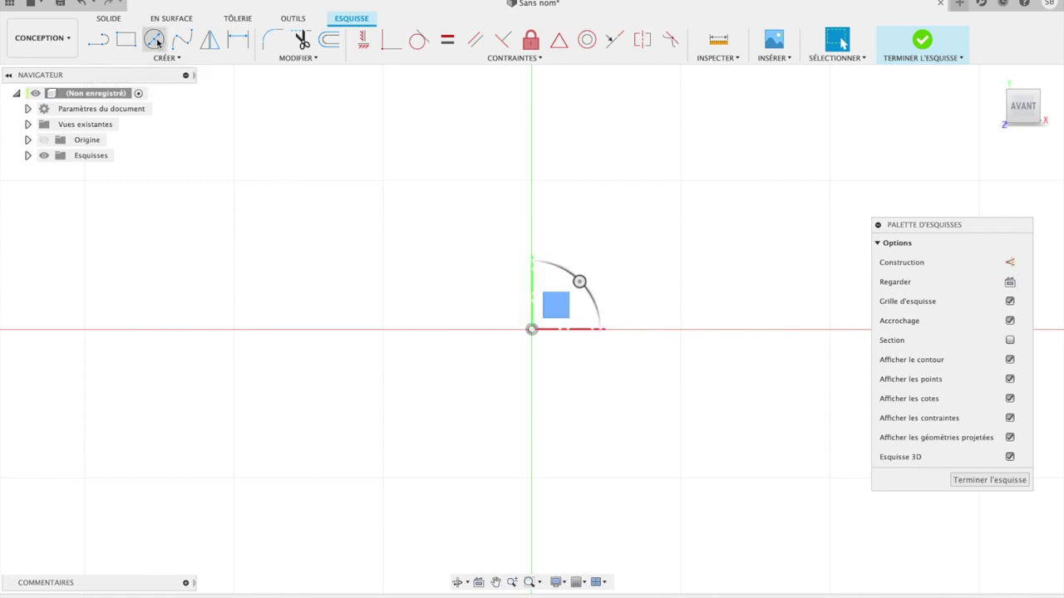
pyautogui.click(532, 330)
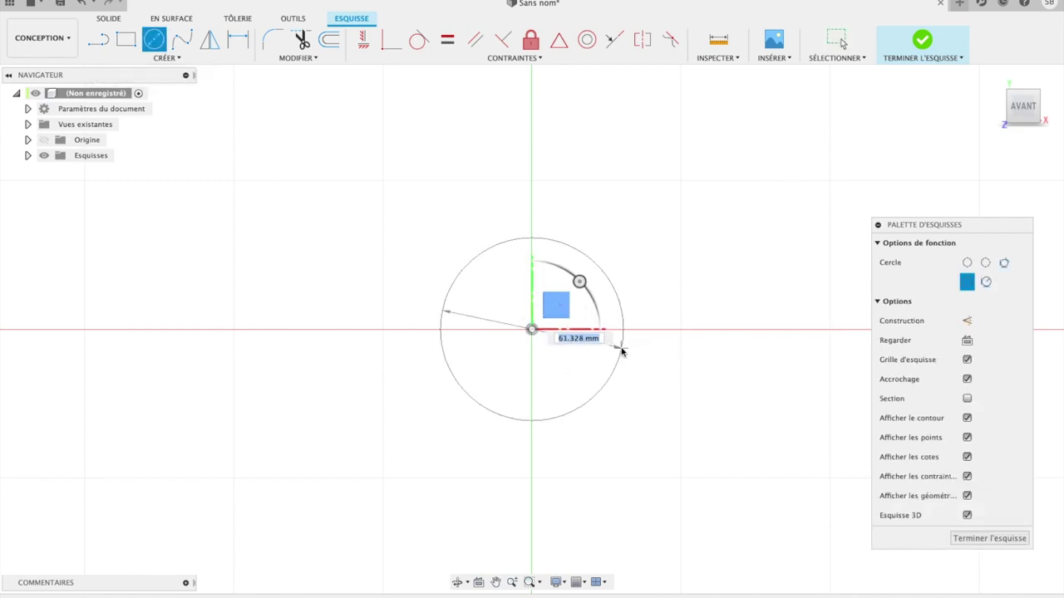
pyautogui.write('24')
pyautogui.press('Return')
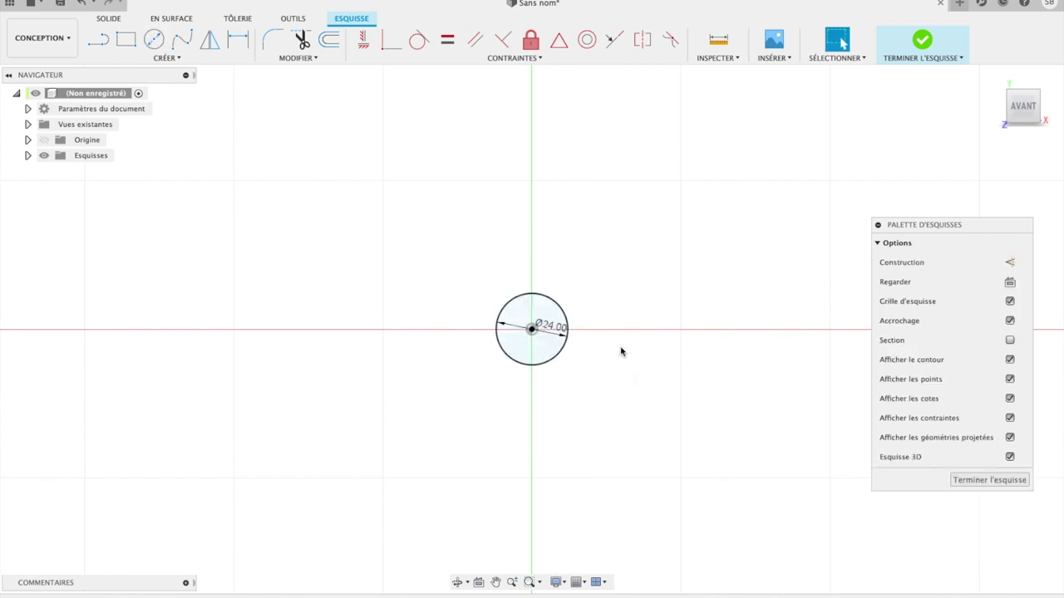
pyautogui.click(154, 39)
pyautogui.click(532, 330)
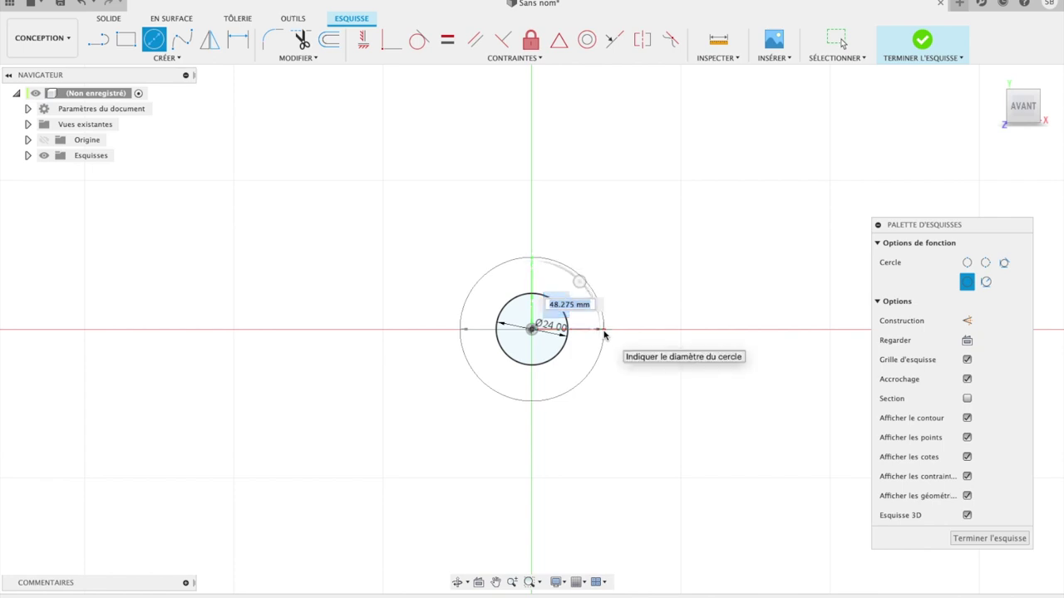
pyautogui.write('50')
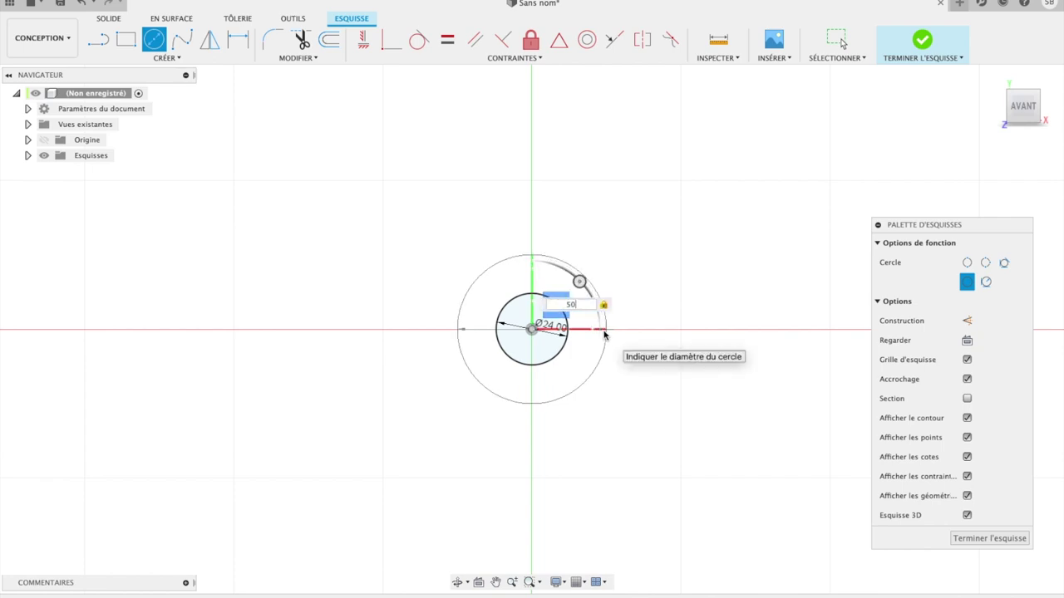
pyautogui.press('Return')
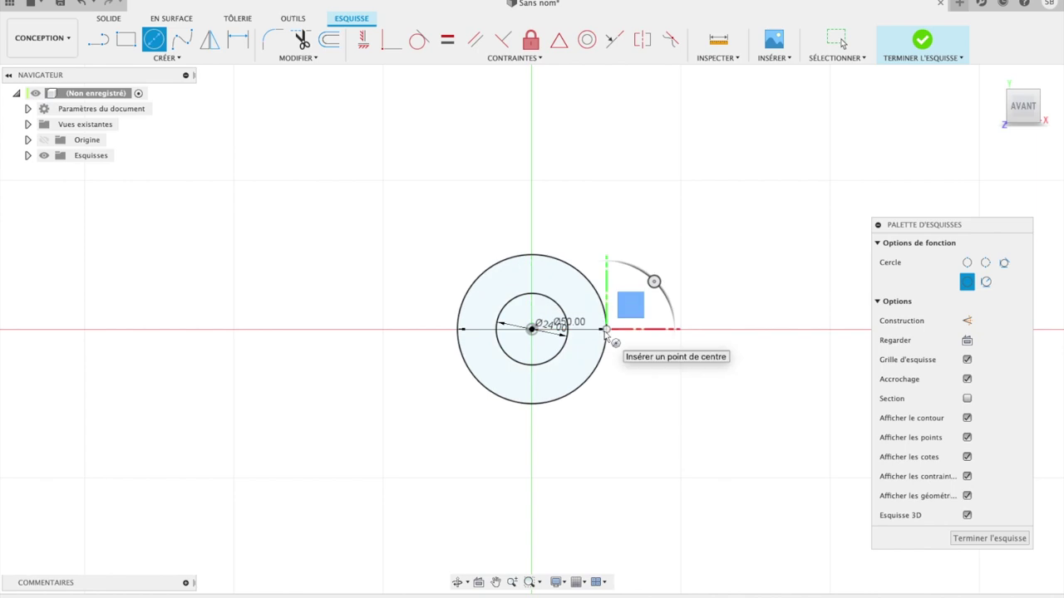
pyautogui.click(173, 60)
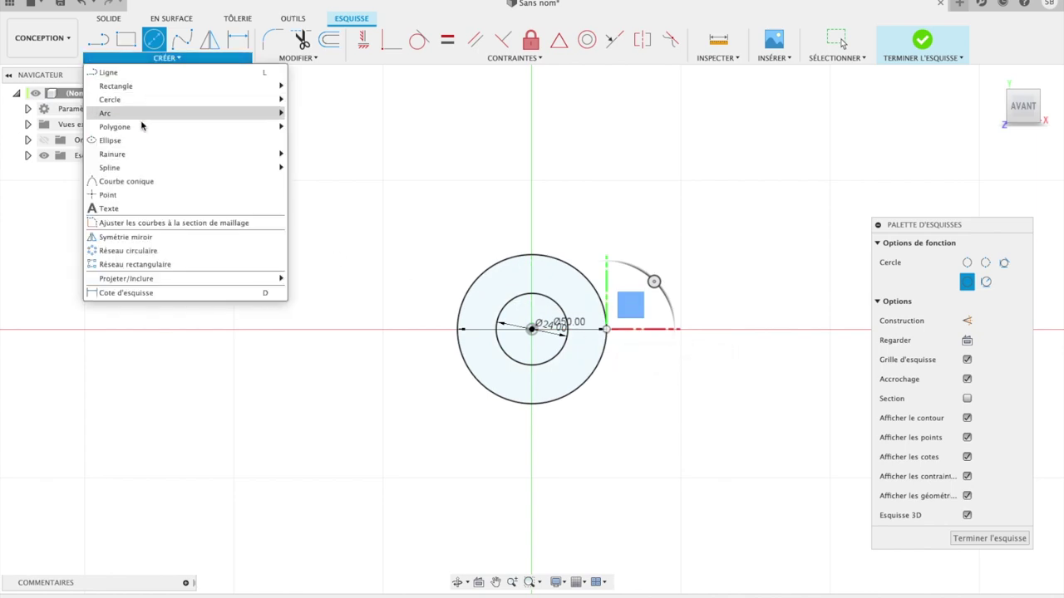
pyautogui.moveTo(105, 113)
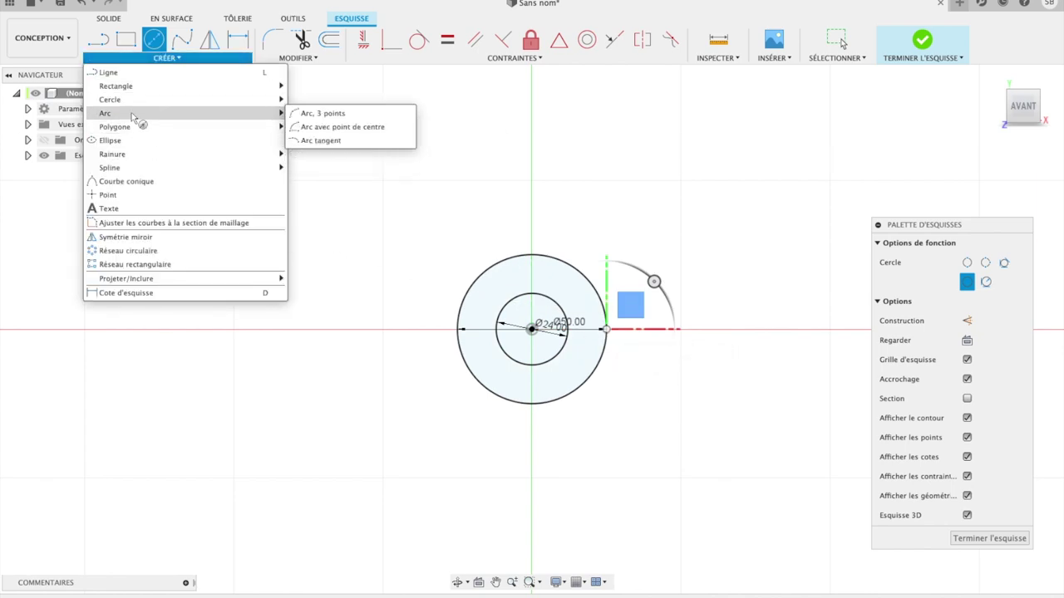
# - Draw two three-point arcs sweeping left from the Ø50 circle's left edge and bottom
pyautogui.click(315, 113)
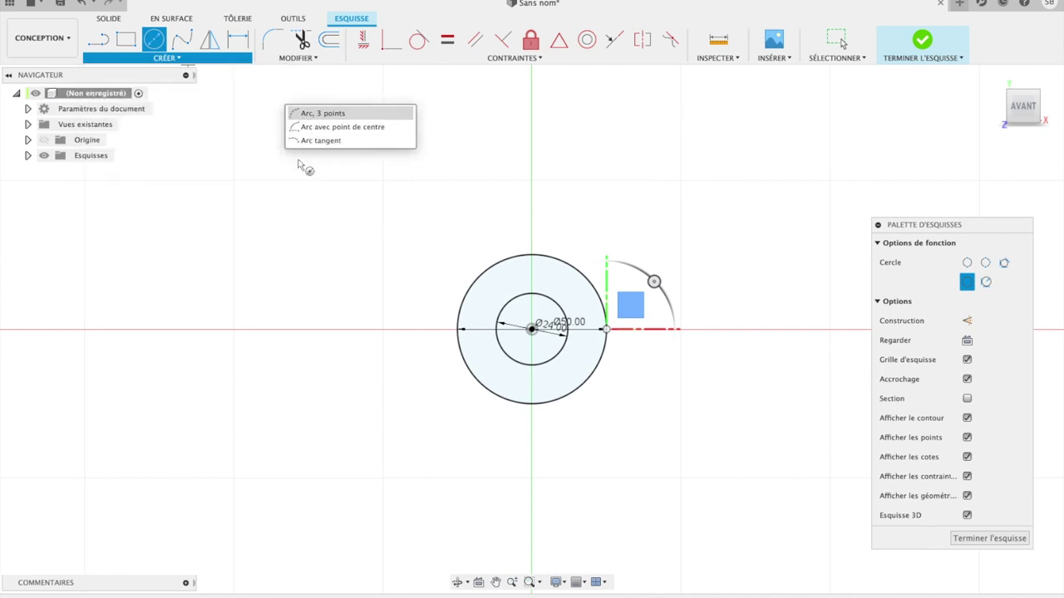
pyautogui.click(459, 330)
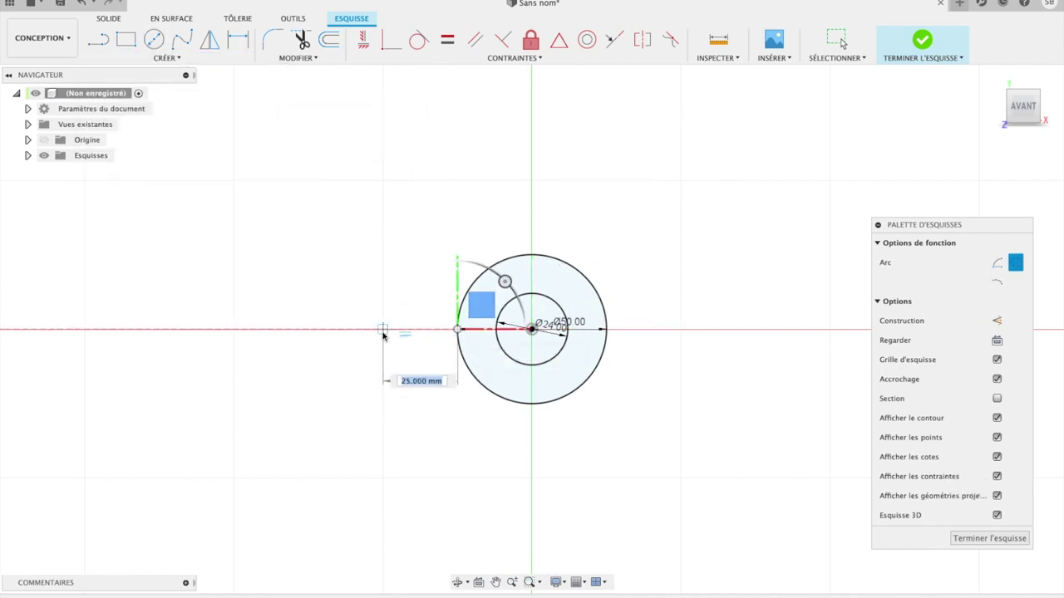
pyautogui.click(382, 330)
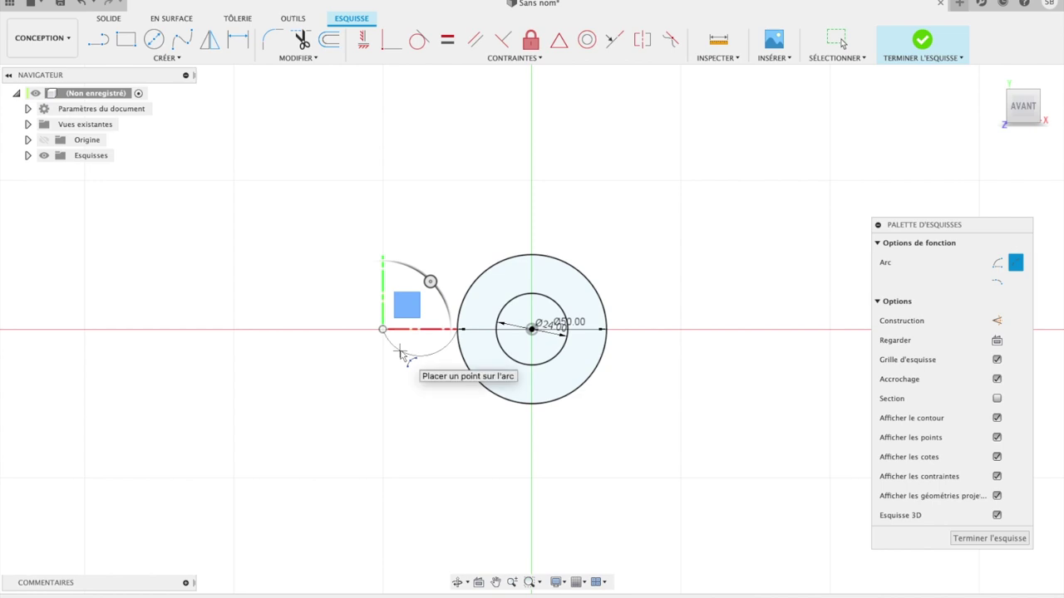
pyautogui.click(400, 355)
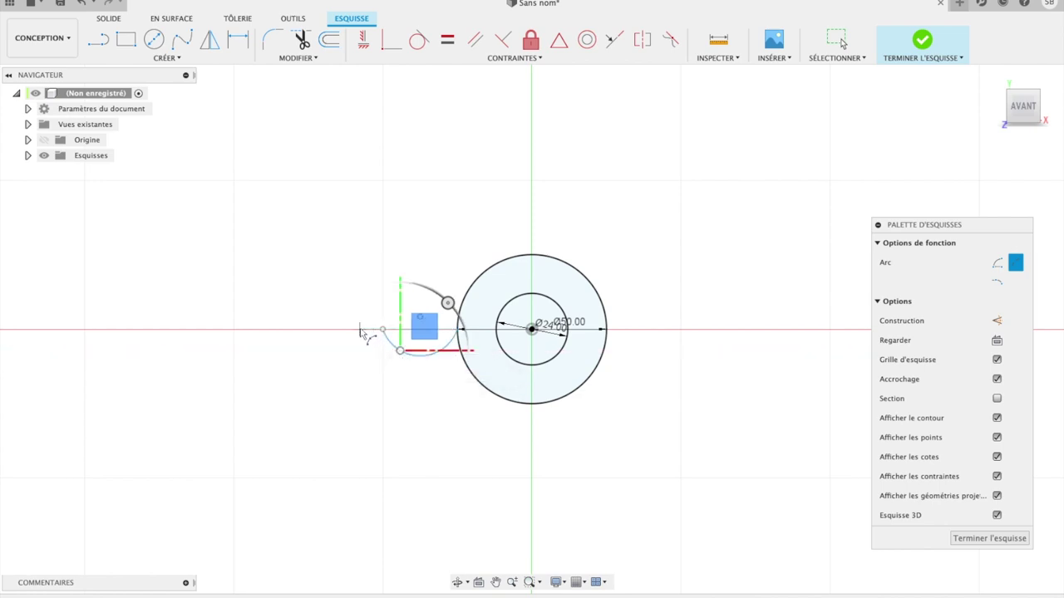
pyautogui.click(532, 405)
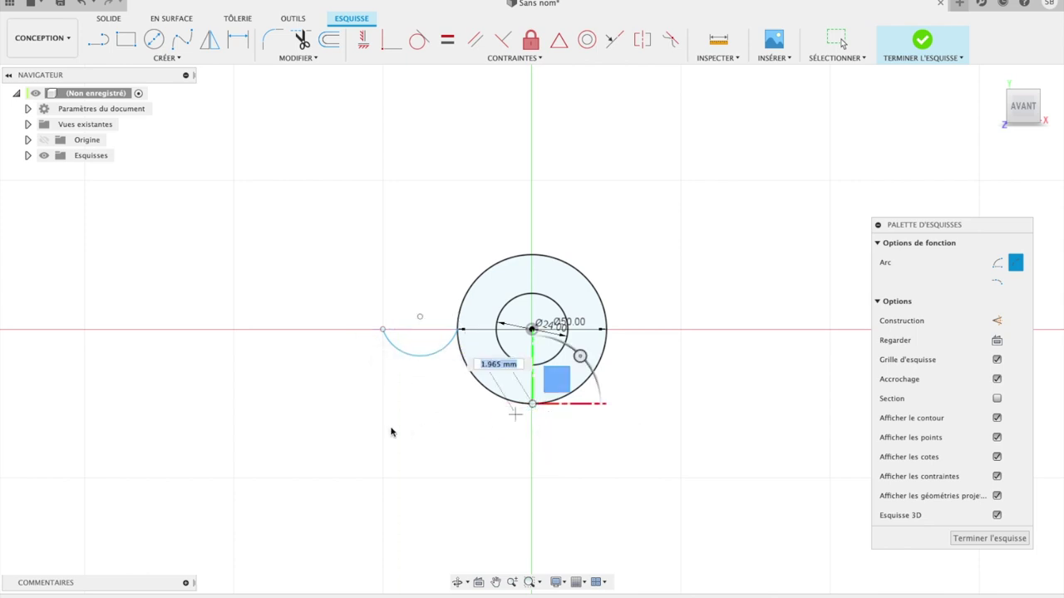
pyautogui.click(340, 330)
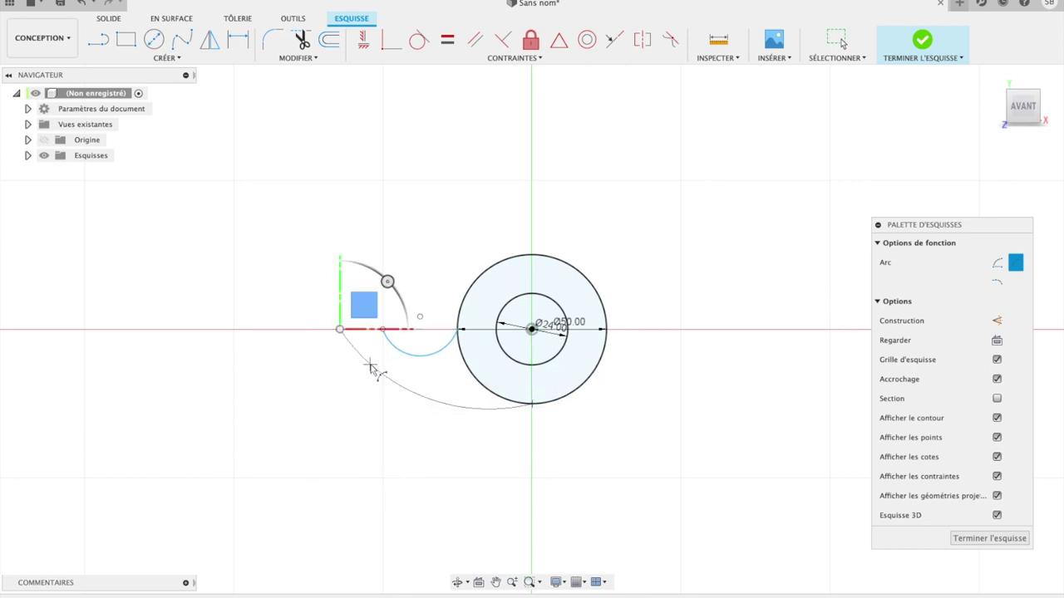
pyautogui.click(371, 367)
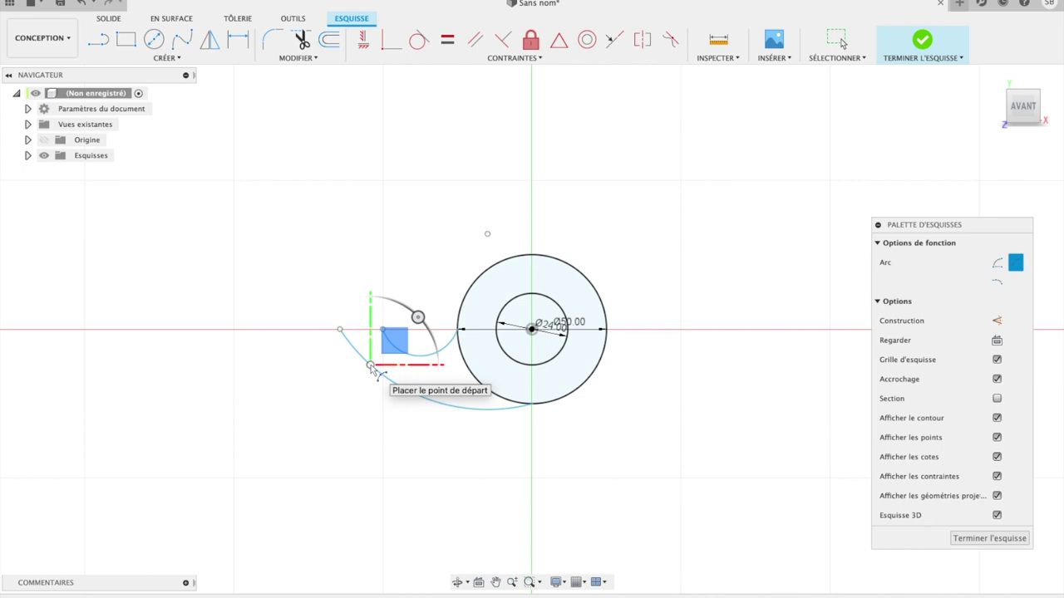
# - Add a 14 mm line from the small arc's end to close the profile
pyautogui.click(107, 43)
pyautogui.click(341, 329)
pyautogui.write('14')
pyautogui.press('Return')
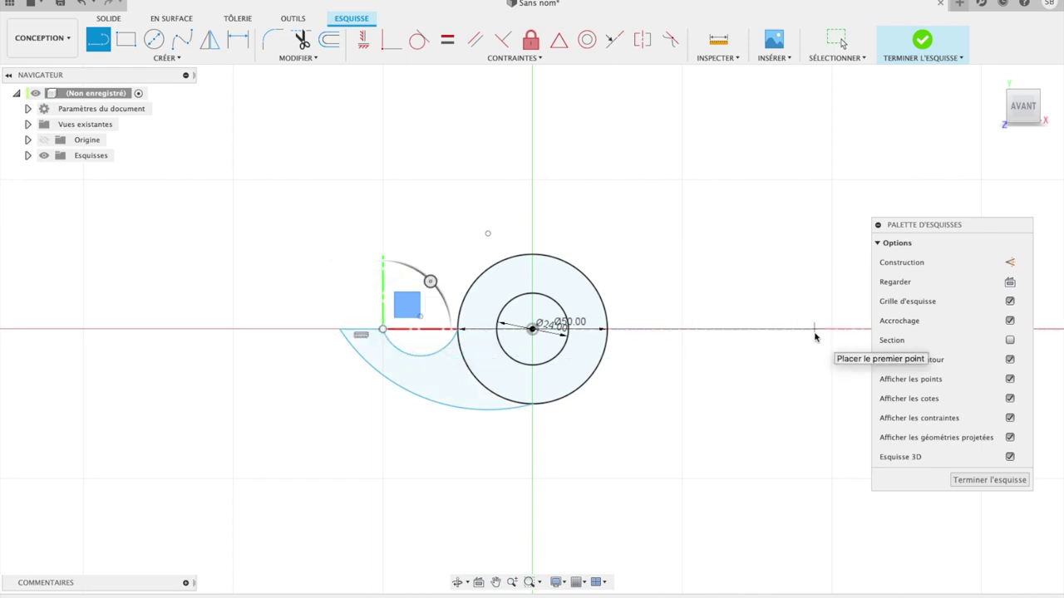
# - Extrude the ring and hook profiles 25 mm into a new body, then return to the front view
pyautogui.press('e')
pyautogui.click(582, 345)
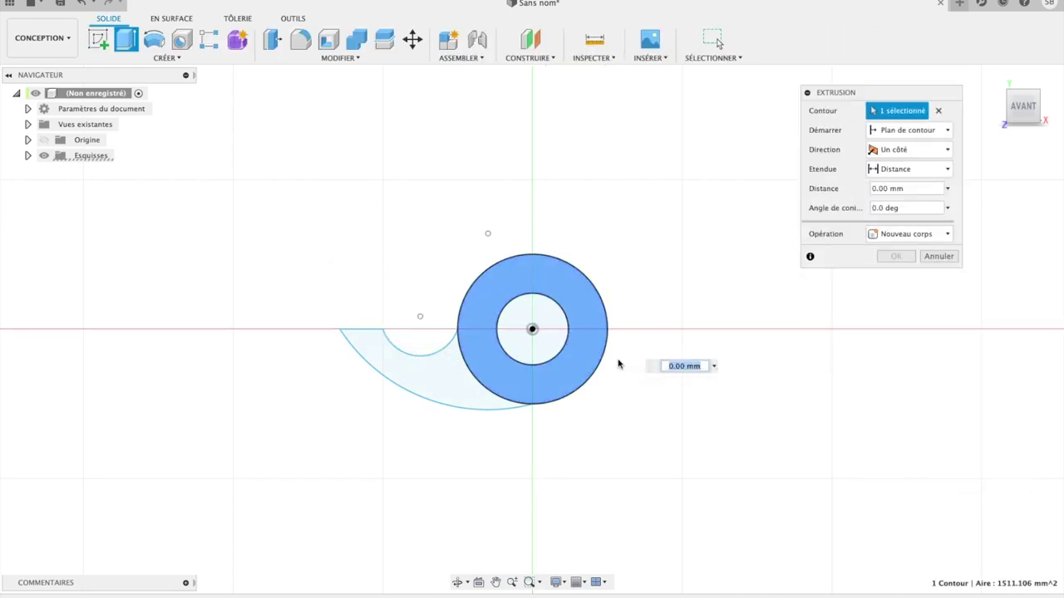
pyautogui.click(456, 388)
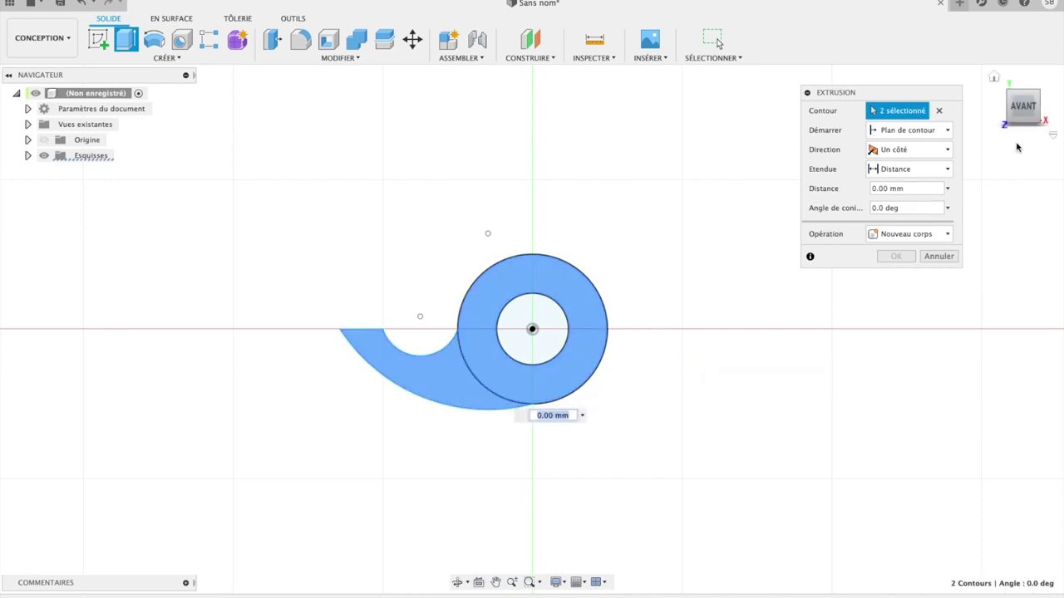
pyautogui.click(1022, 108)
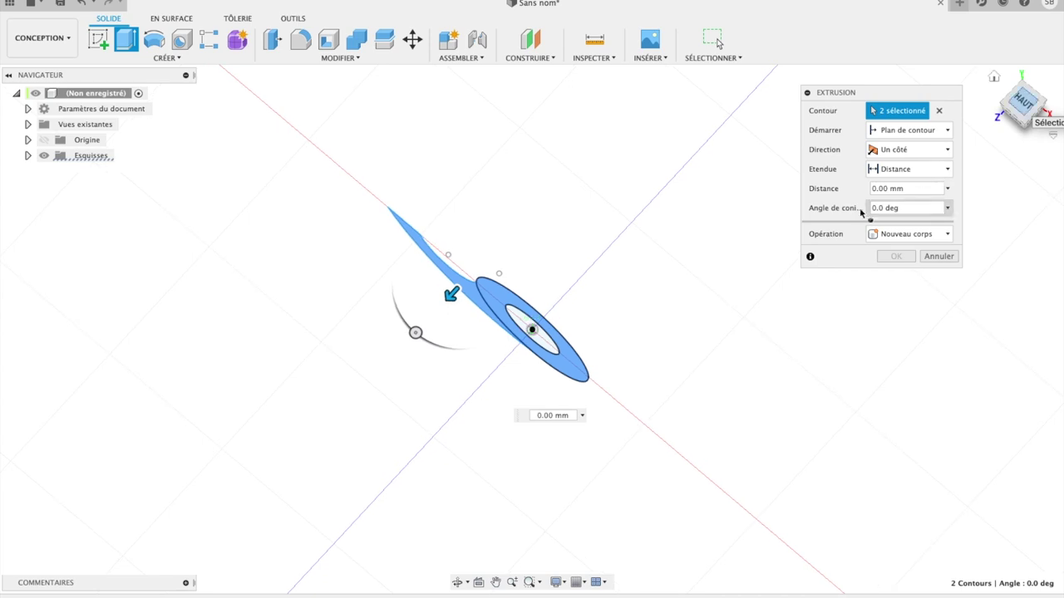
pyautogui.moveTo(448, 295); pyautogui.dragTo(521, 264)
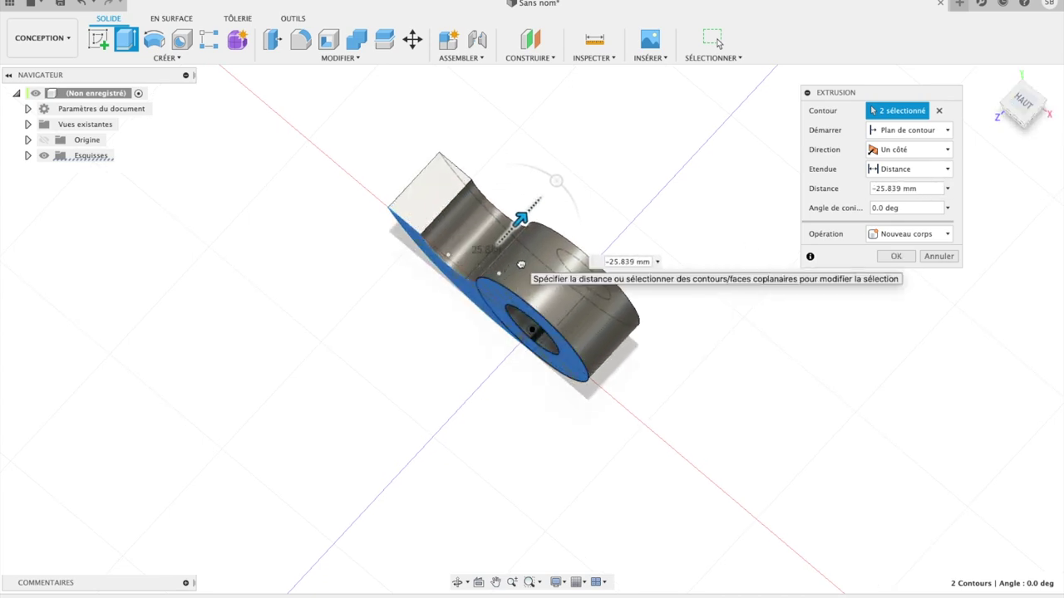
pyautogui.click(930, 188)
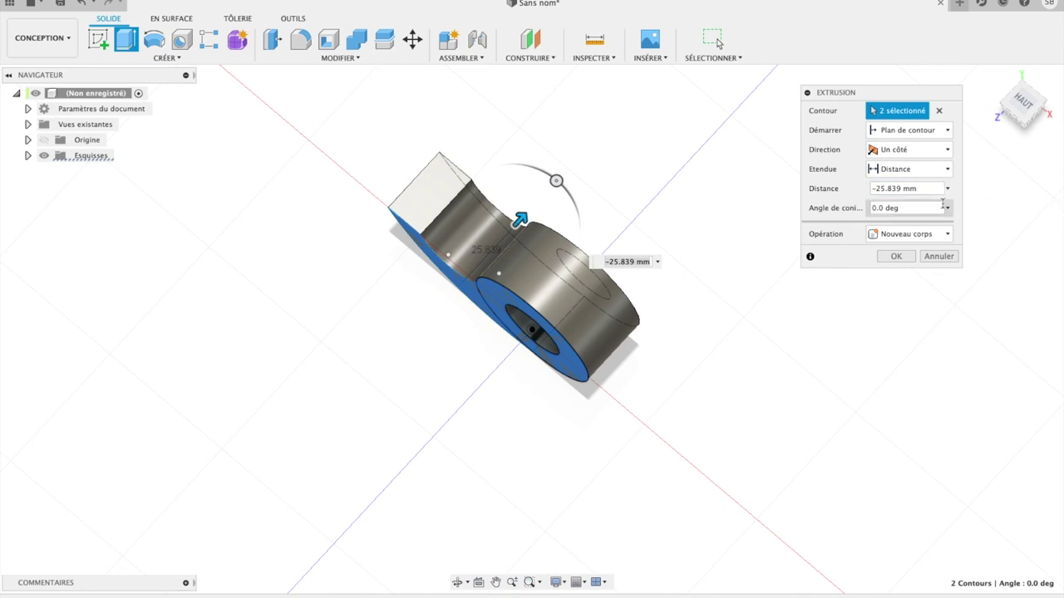
pyautogui.moveTo(886, 191); pyautogui.dragTo(936, 188)
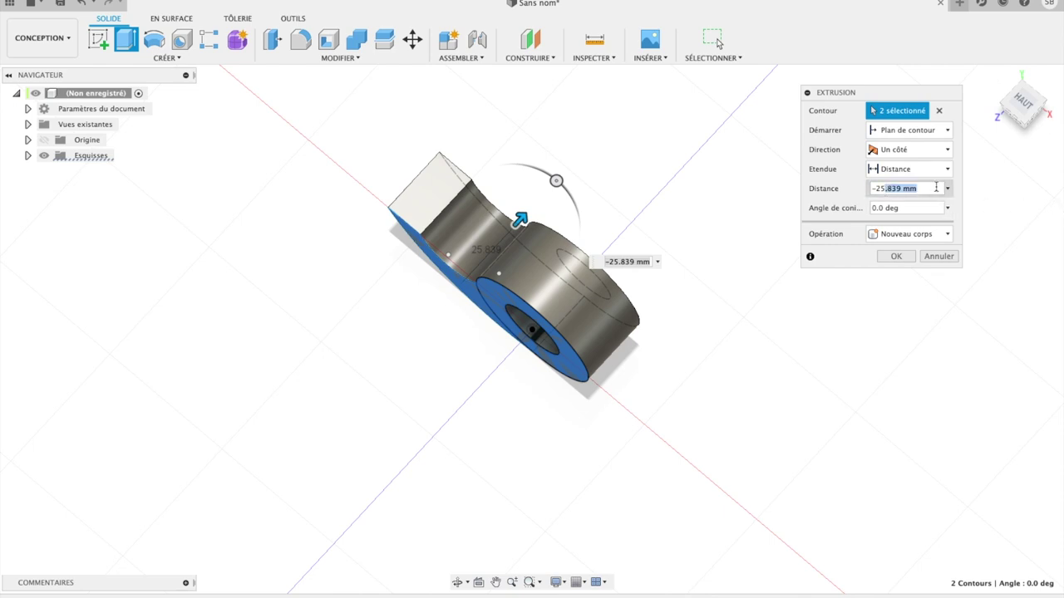
pyautogui.press('BackSpace')
pyautogui.press('BackSpace')
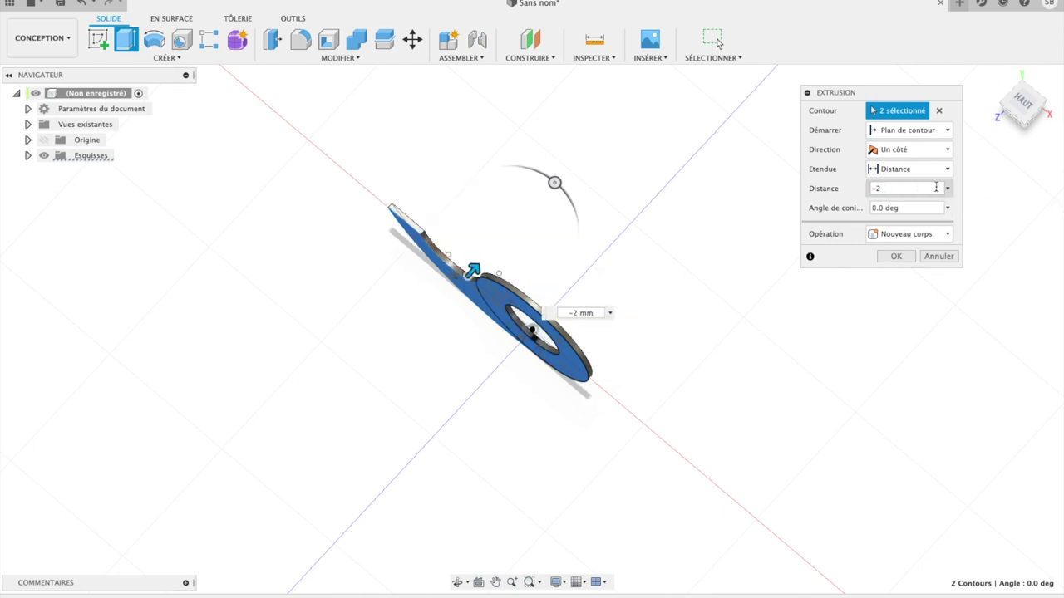
pyautogui.write('5')
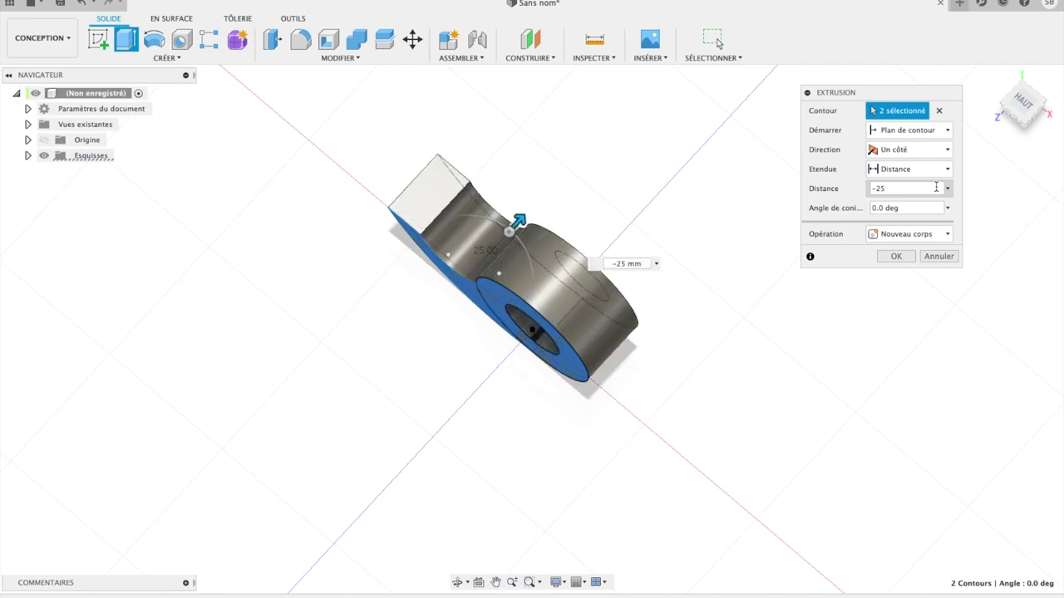
pyautogui.click(892, 257)
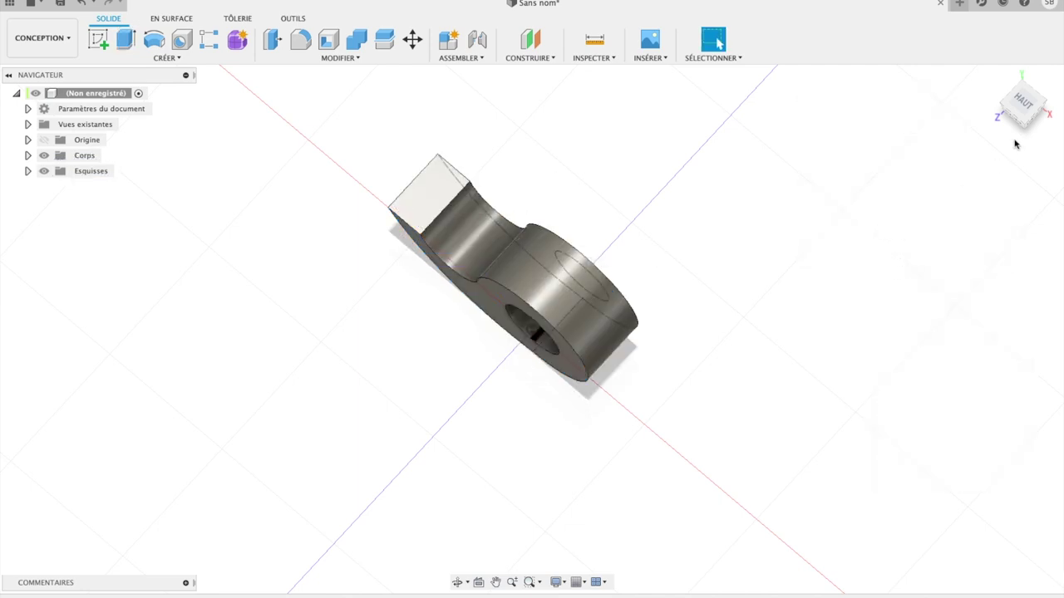
pyautogui.moveTo(1020, 106)
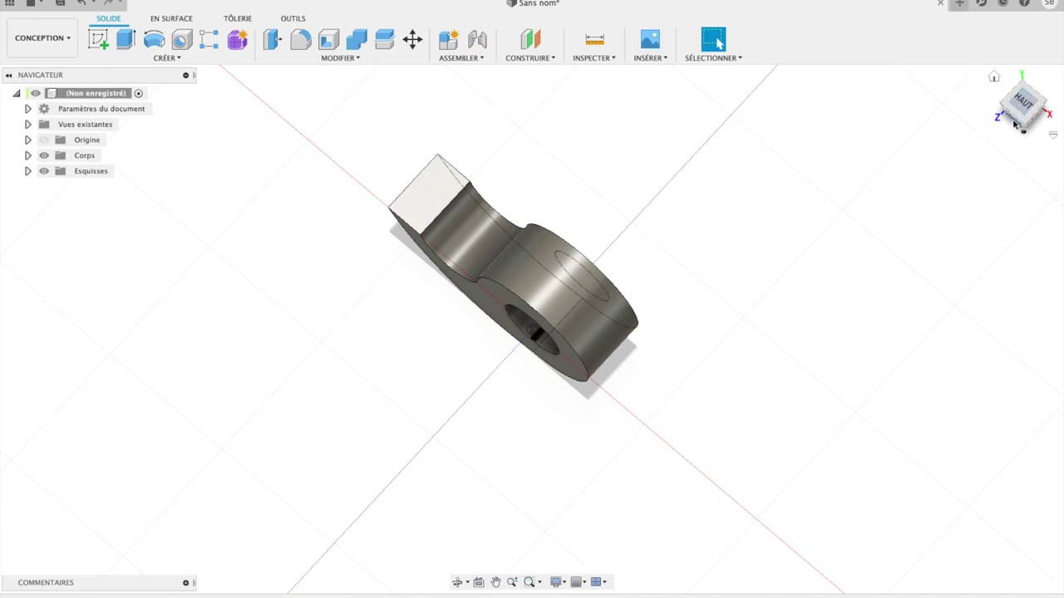
pyautogui.moveTo(1015, 122); pyautogui.dragTo(1061, 65)
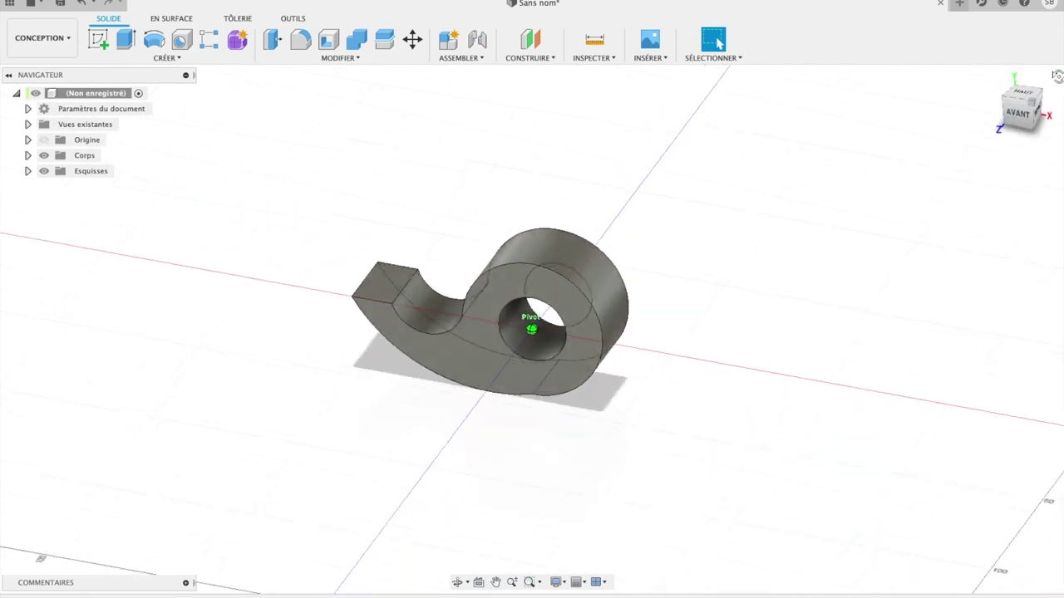
pyautogui.click(1012, 112)
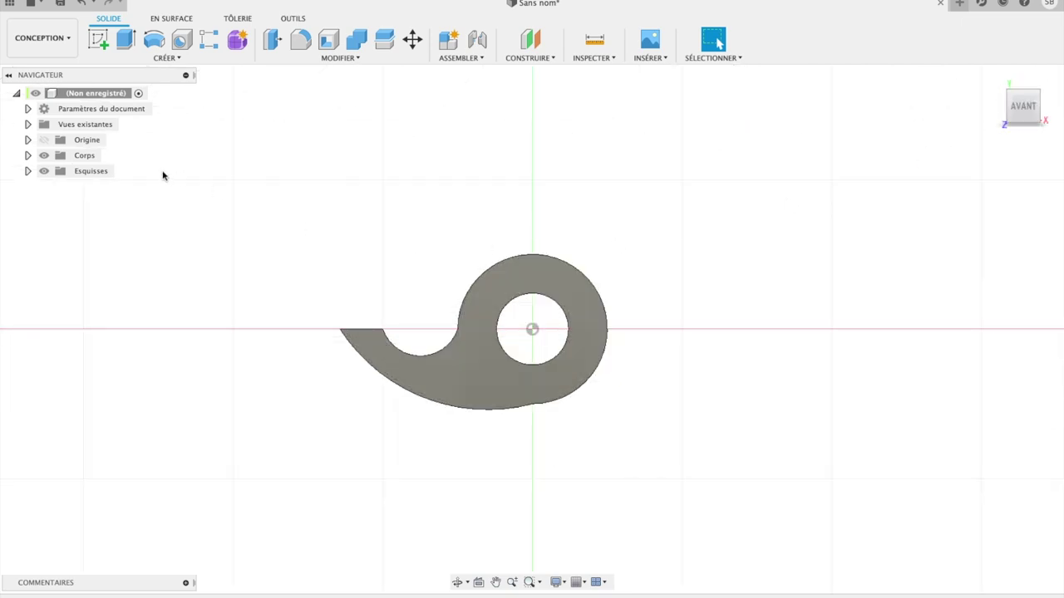
# - On the front face, sketch a ~42.5 mm circle and a smaller concentric circle around the hole, then select the ring
pyautogui.click(97, 38)
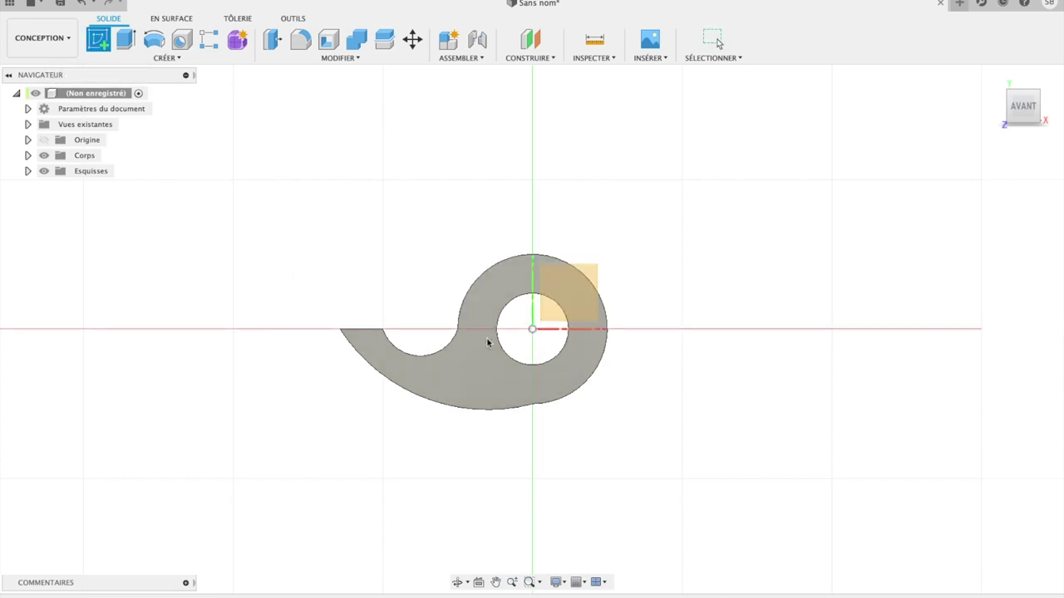
pyautogui.click(578, 301)
pyautogui.click(154, 39)
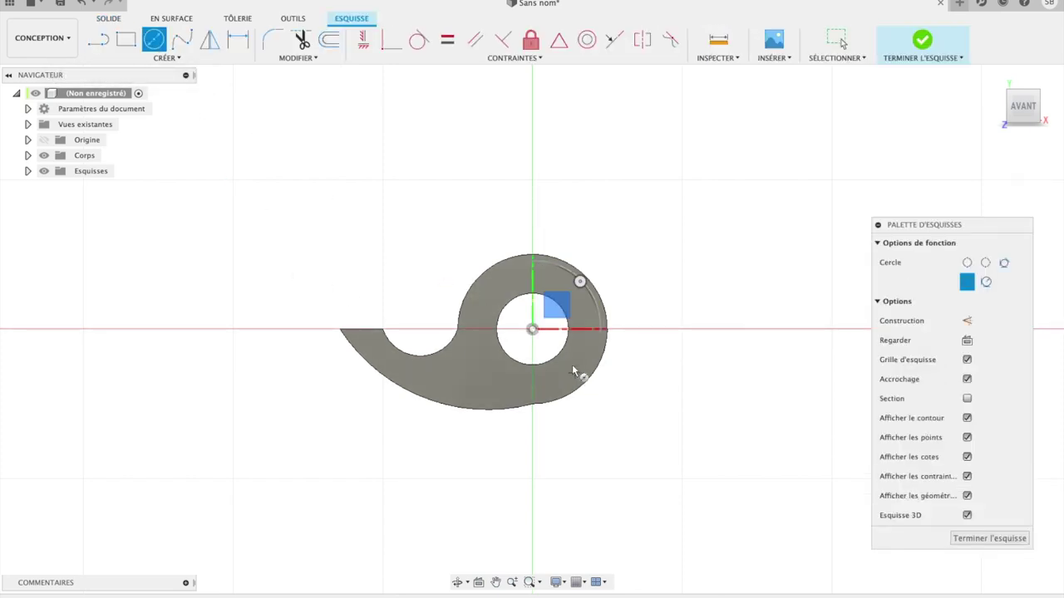
pyautogui.click(532, 330)
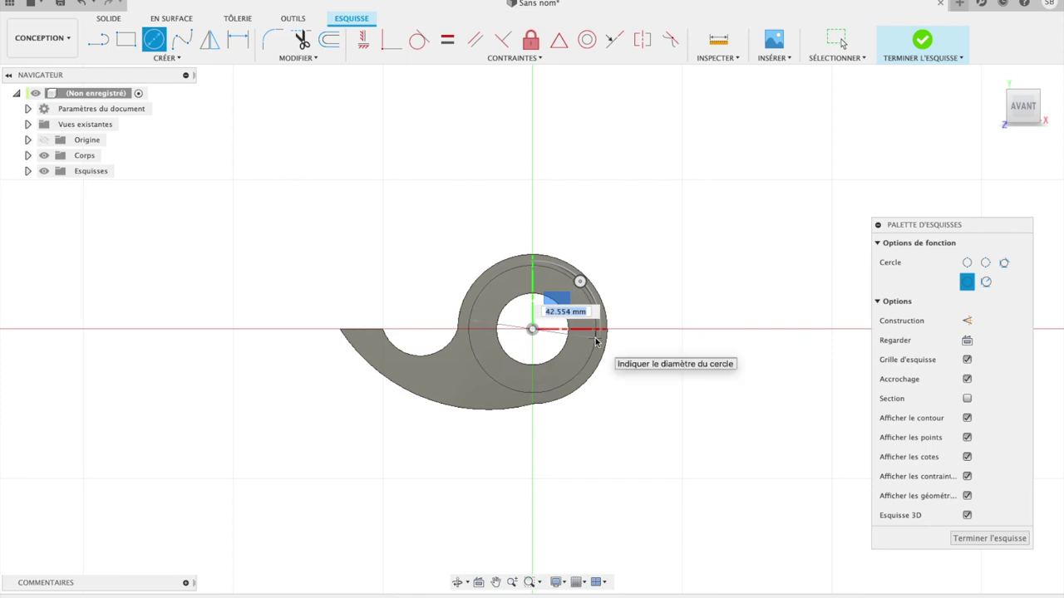
pyautogui.click(596, 339)
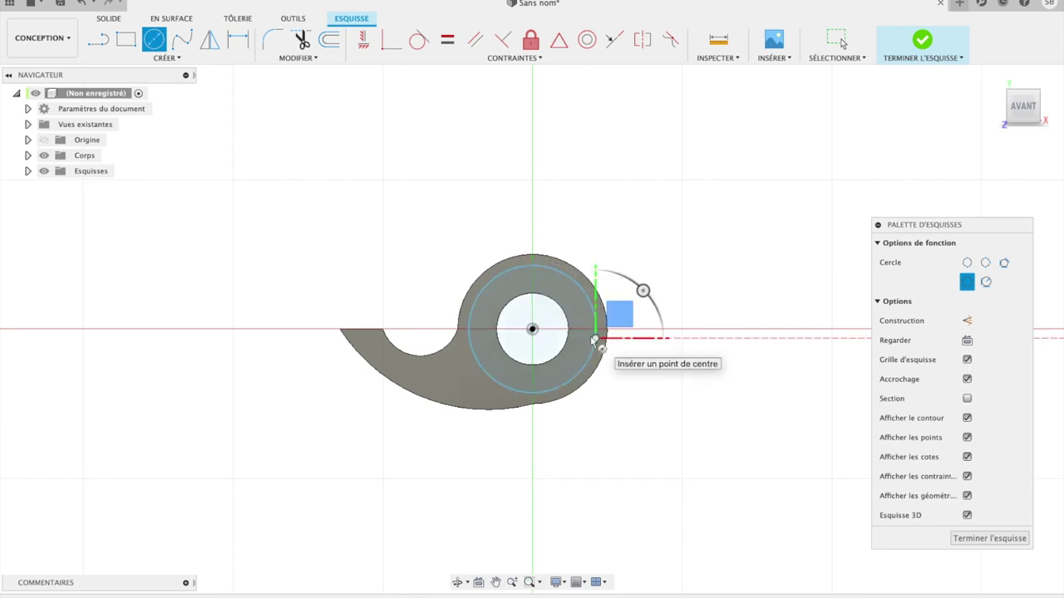
pyautogui.click(532, 330)
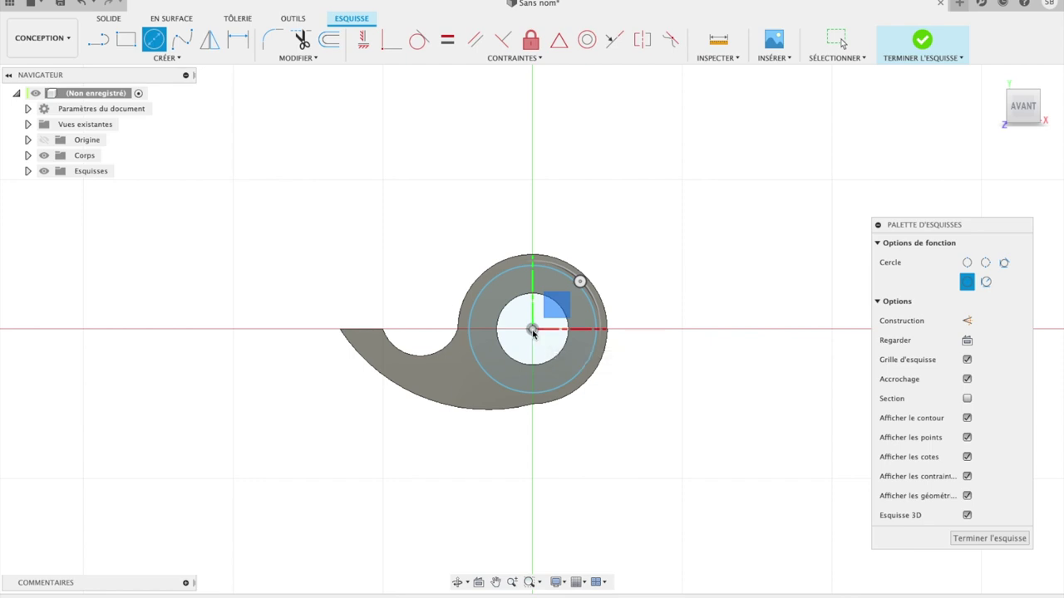
pyautogui.rightClick(533, 332)
pyautogui.press('Escape')
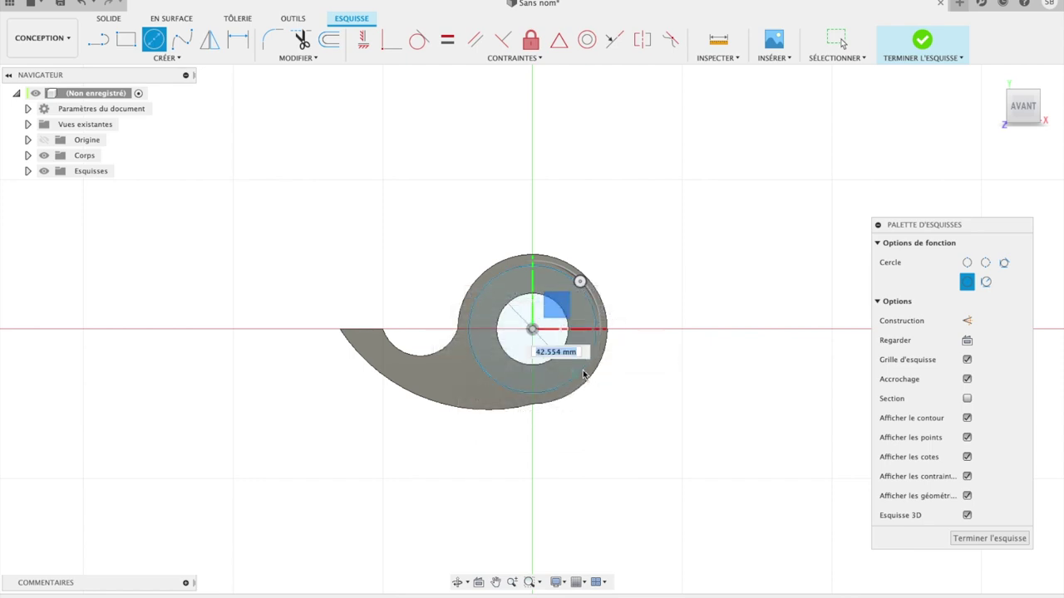
pyautogui.press('Return')
pyautogui.click(595, 353)
pyautogui.click(508, 299)
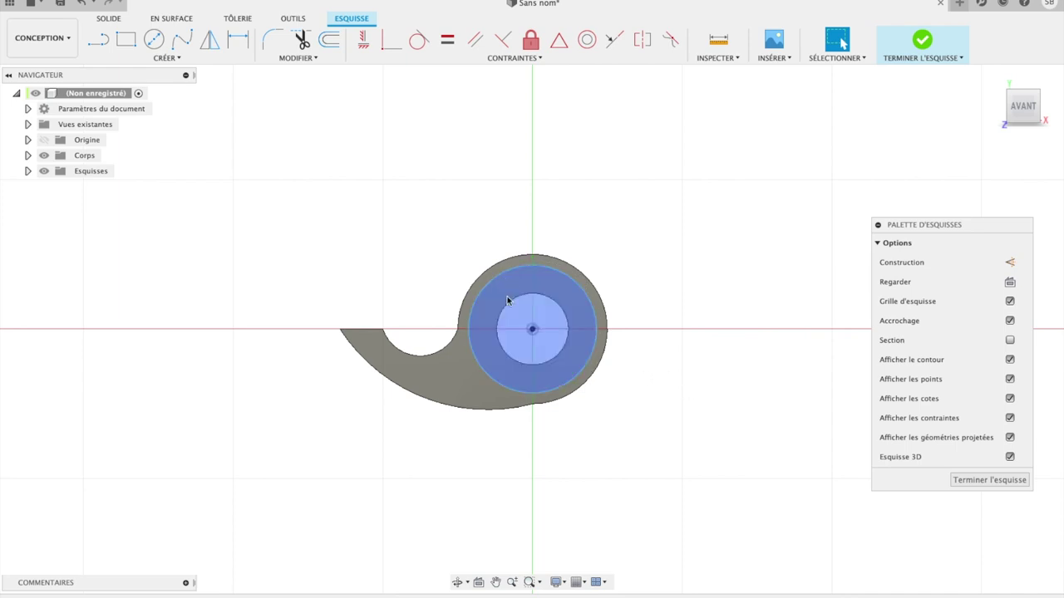
pyautogui.click(515, 309)
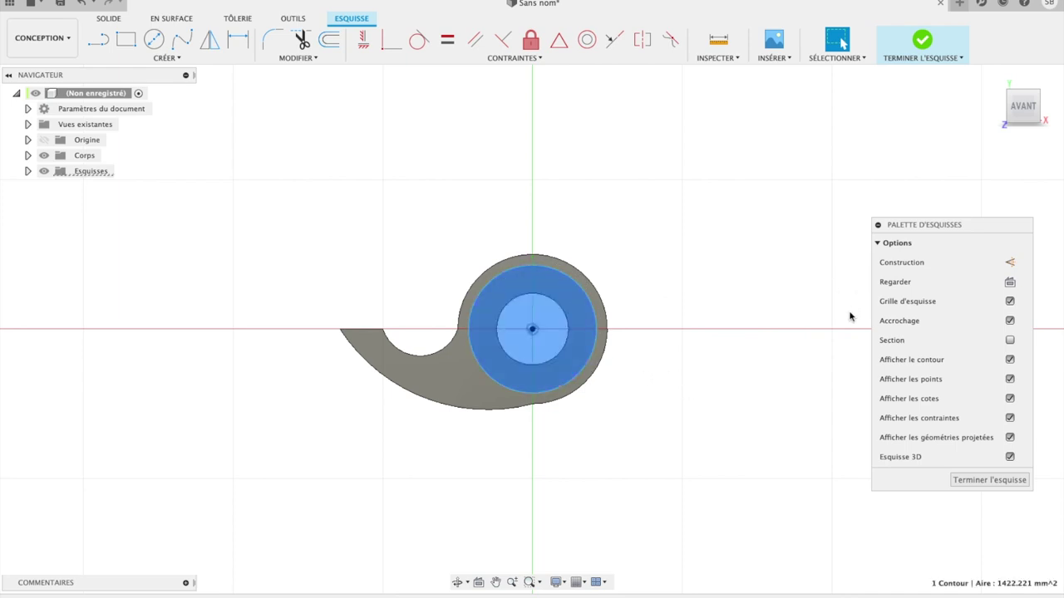
# - Start a cut extrusion of the ring and make it extend in two directions
pyautogui.press('e')
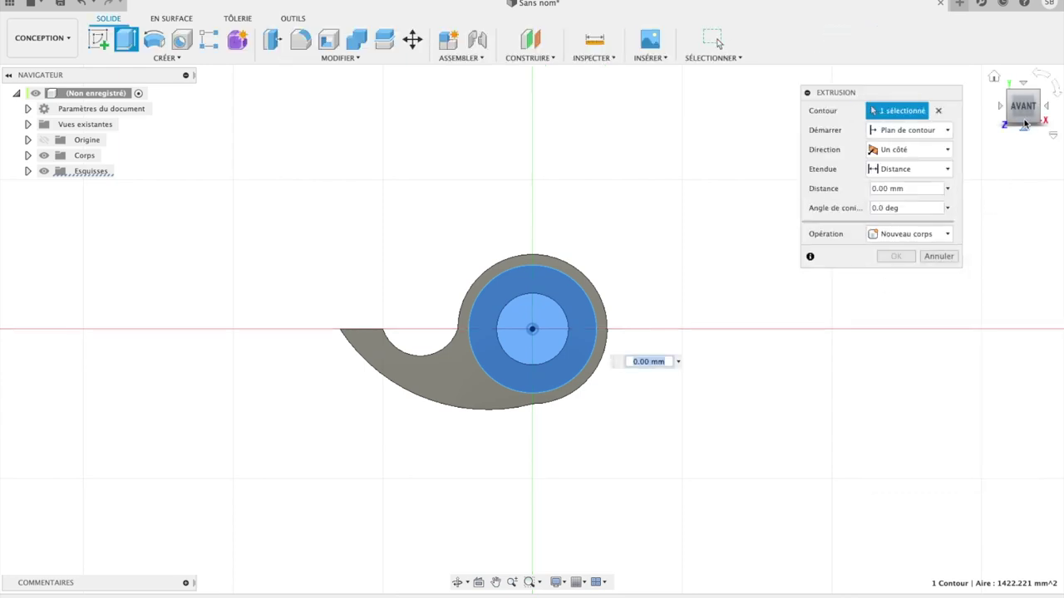
pyautogui.keyDown('shift'); pyautogui.moveTo(527, 336); pyautogui.dragTo(507, 357, button='middle'); pyautogui.keyUp('shift')
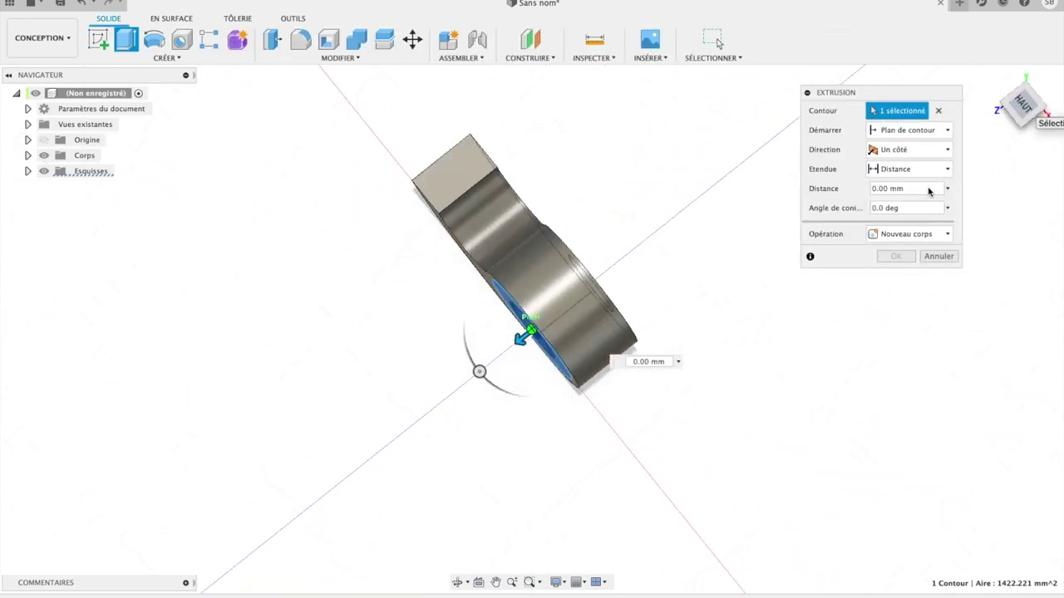
pyautogui.click(1023, 104)
pyautogui.moveTo(517, 330); pyautogui.dragTo(585, 335)
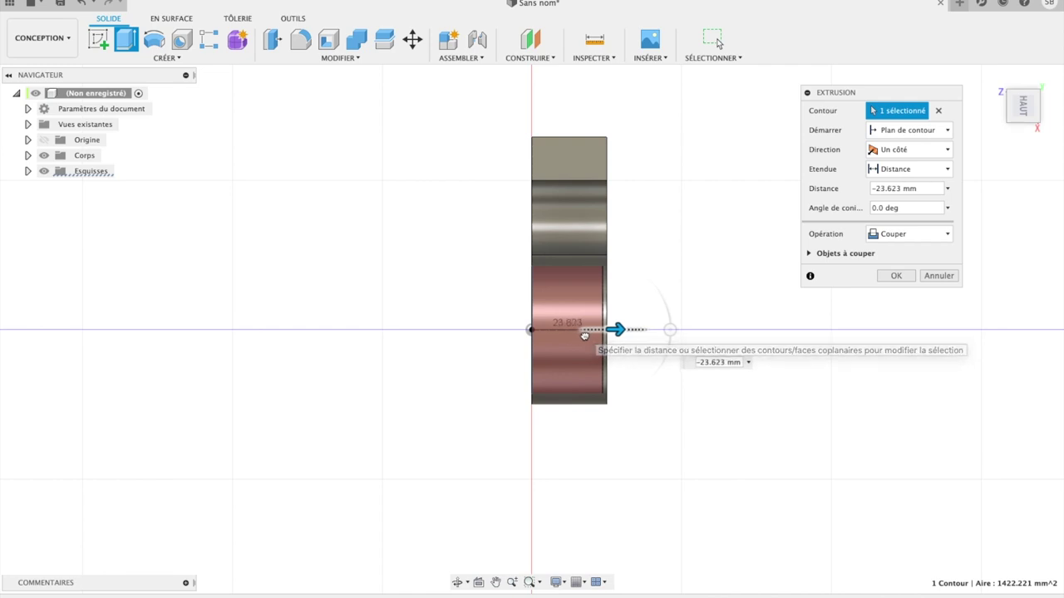
pyautogui.moveTo(586, 335); pyautogui.dragTo(582, 335)
pyautogui.click(906, 151)
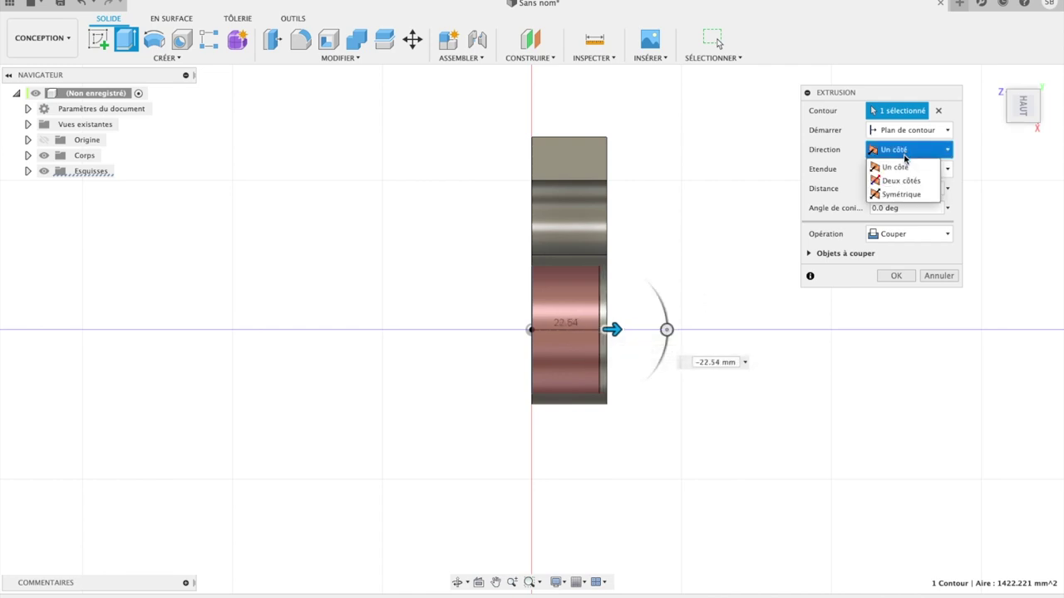
pyautogui.click(895, 178)
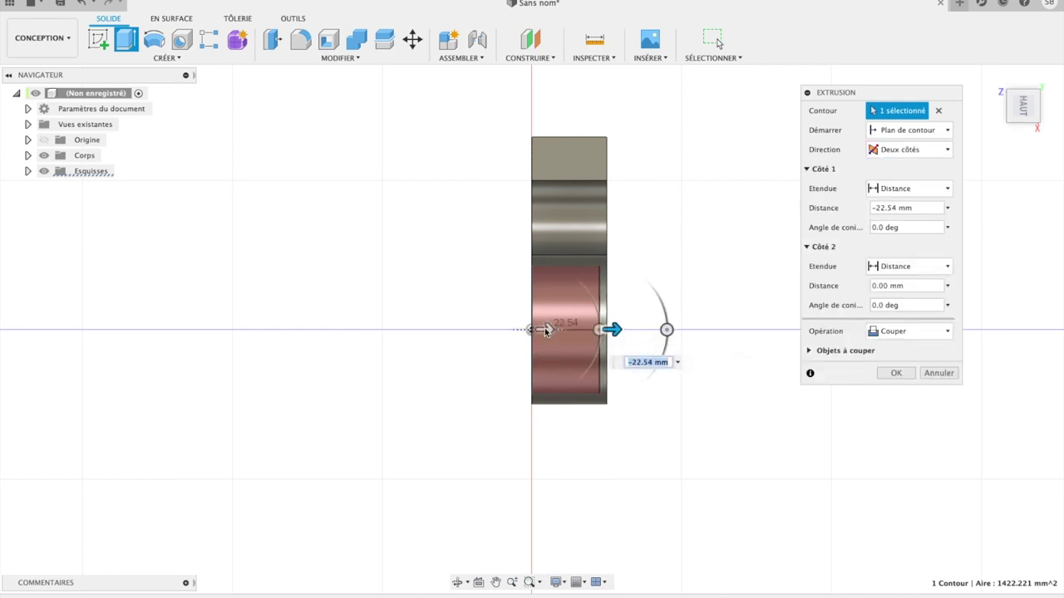
# - Set the cut depths to 23 mm on side one and 2 mm on side two, and apply
pyautogui.moveTo(545, 330); pyautogui.dragTo(555, 333)
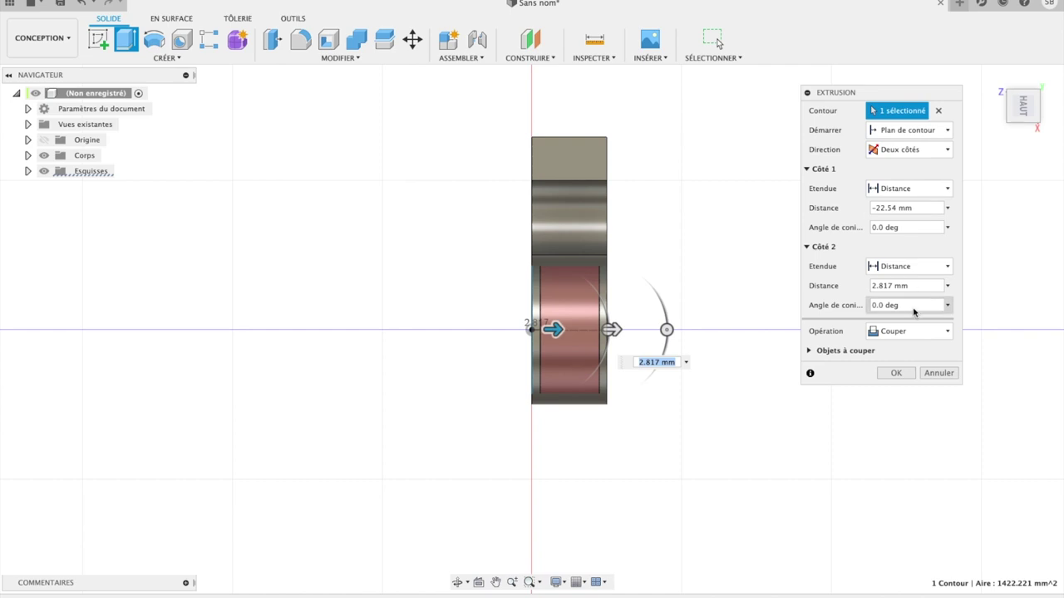
pyautogui.click(877, 286)
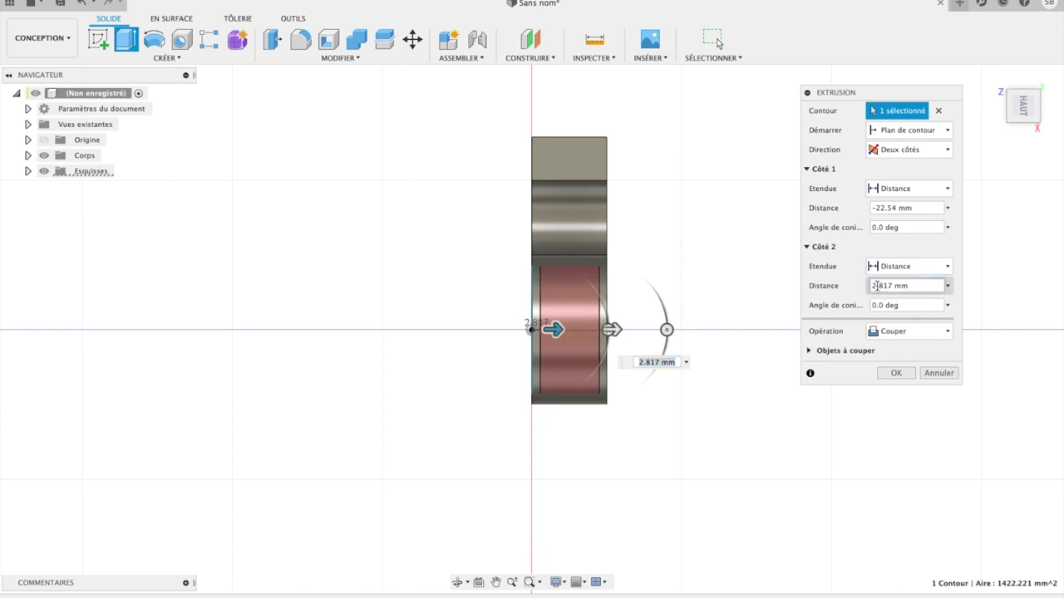
pyautogui.moveTo(916, 284); pyautogui.dragTo(839, 286)
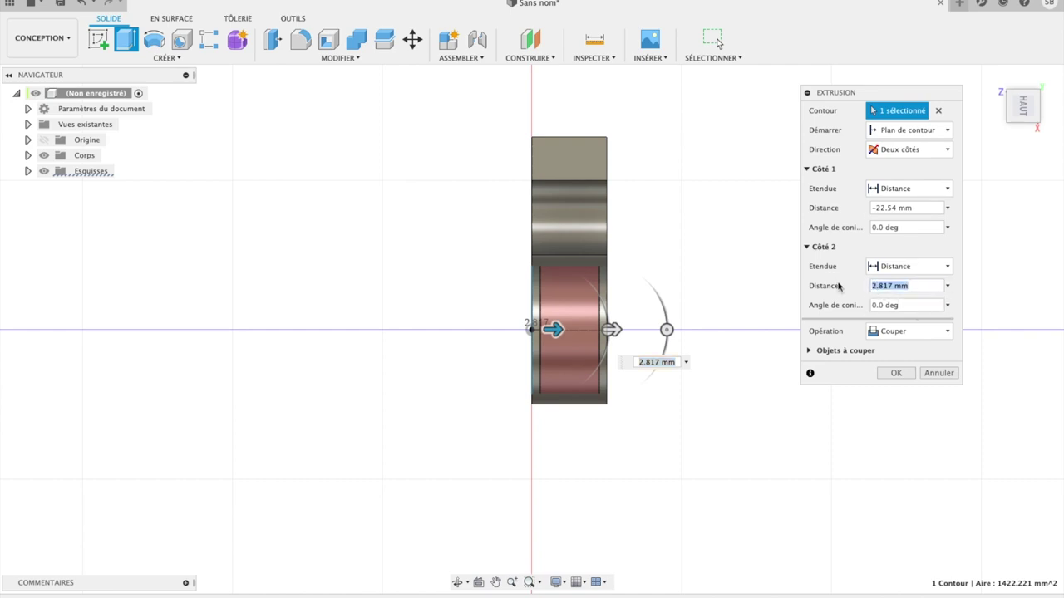
pyautogui.write('2')
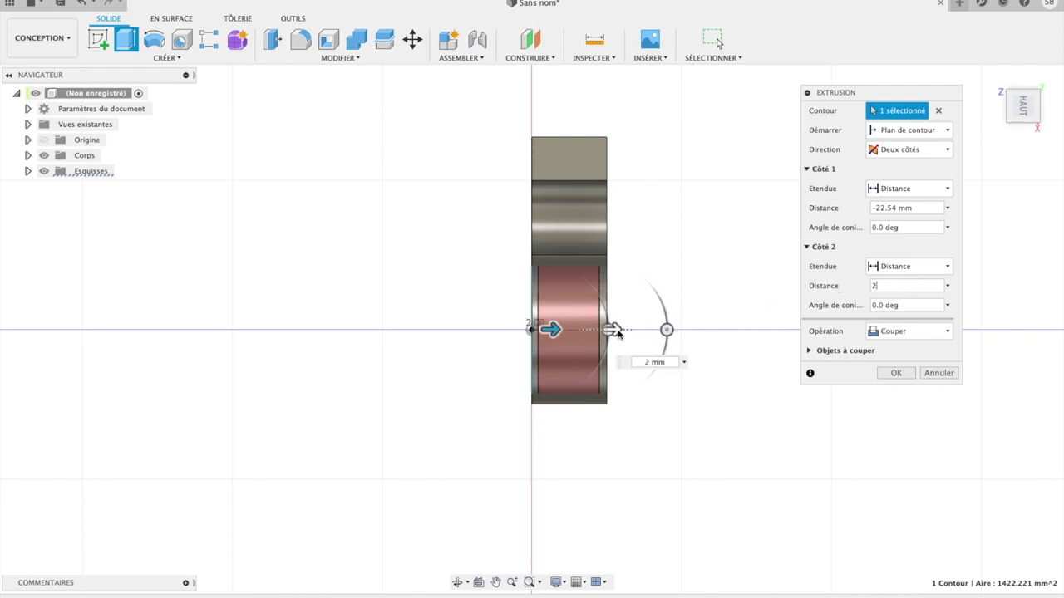
pyautogui.moveTo(616, 332); pyautogui.dragTo(623, 330)
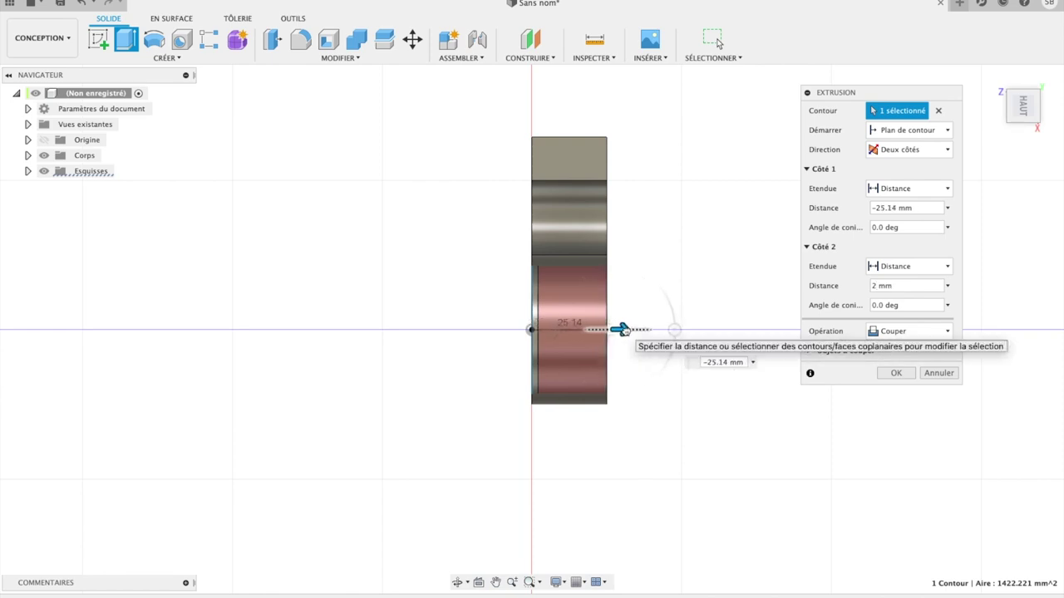
pyautogui.moveTo(624, 330); pyautogui.dragTo(618, 330)
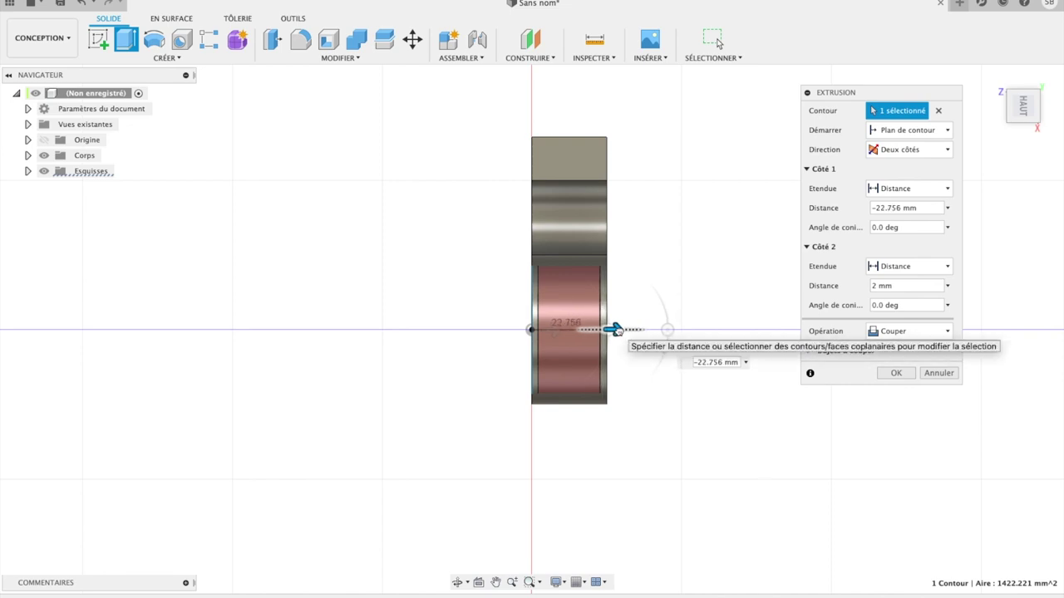
pyautogui.click(932, 209)
pyautogui.write('-23')
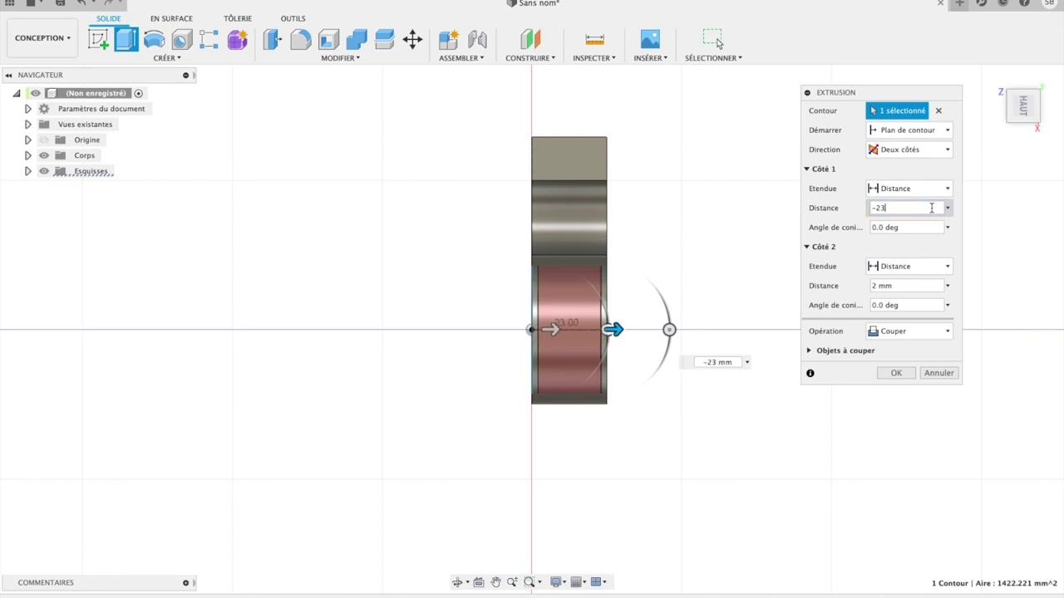
pyautogui.click(903, 374)
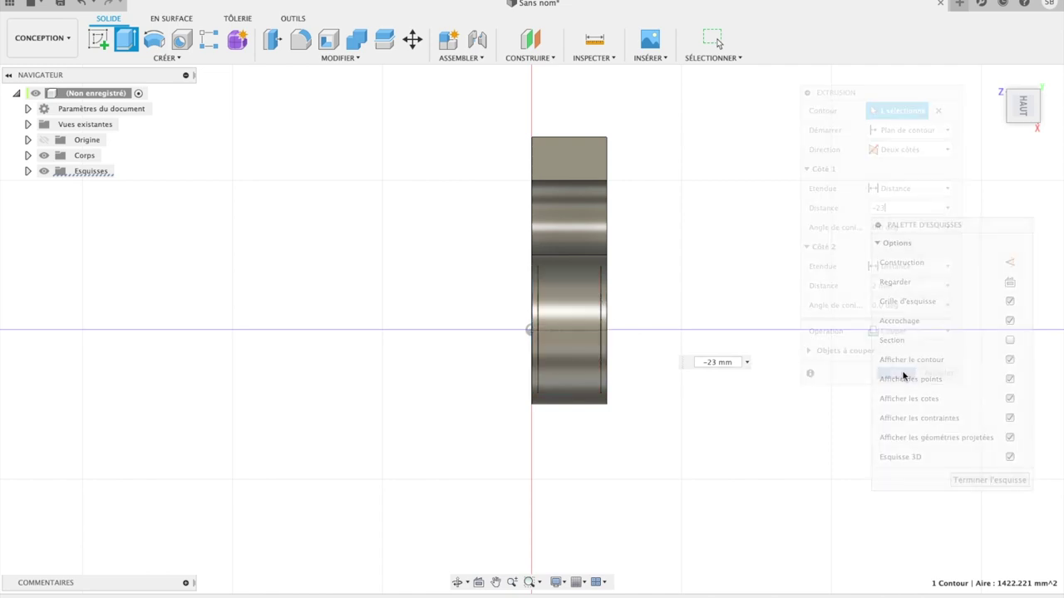
# - Shell the part inward from its round outer face with a 2 mm wall thickness
pyautogui.click(1033, 106)
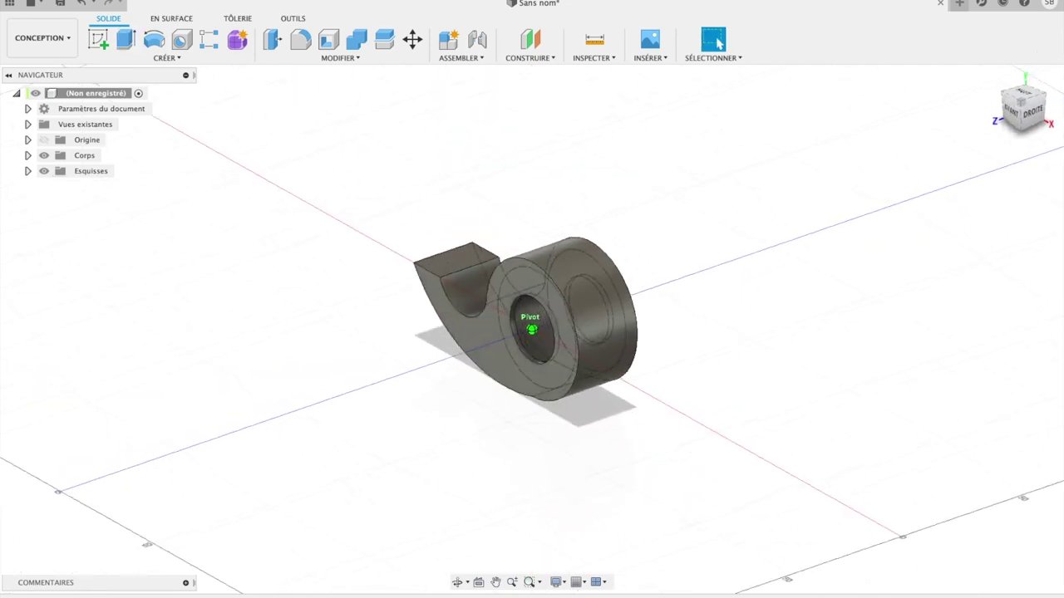
pyautogui.keyDown('shift'); pyautogui.moveTo(530, 328); pyautogui.dragTo(582, 383, button='middle'); pyautogui.keyUp('shift')
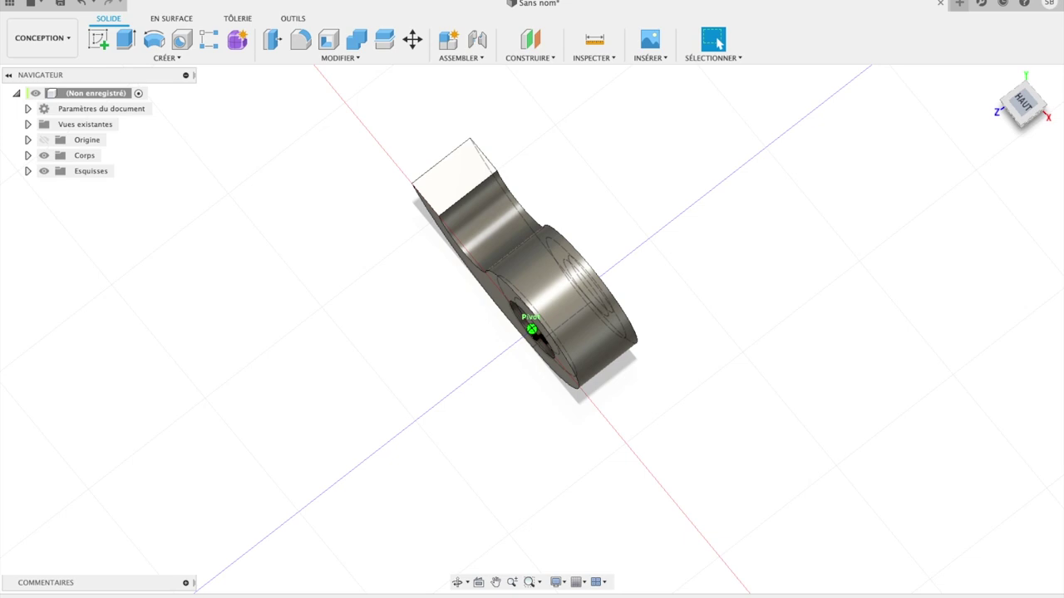
pyautogui.click(543, 289)
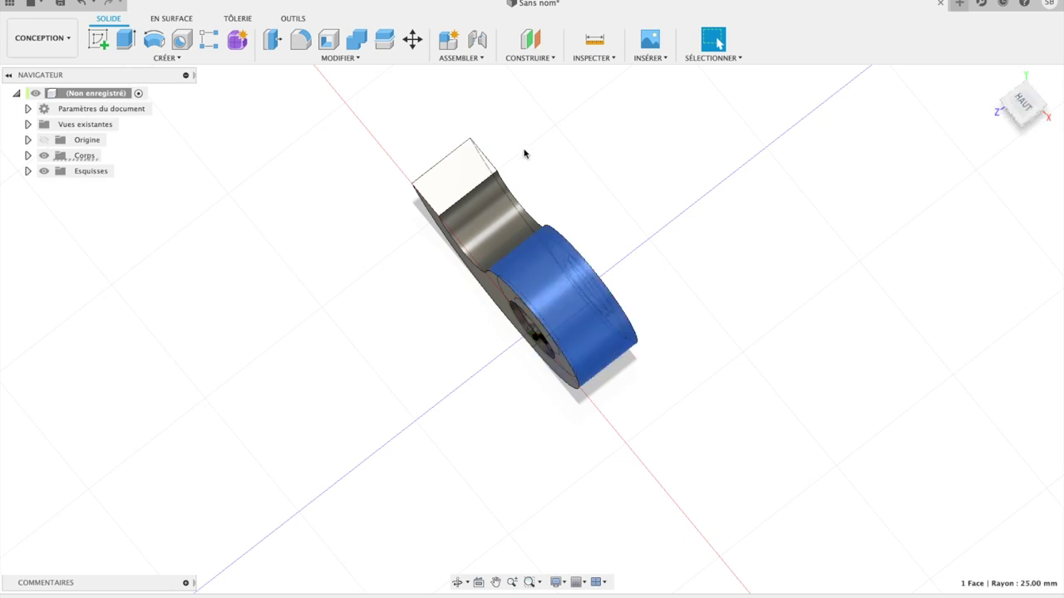
pyautogui.click(328, 39)
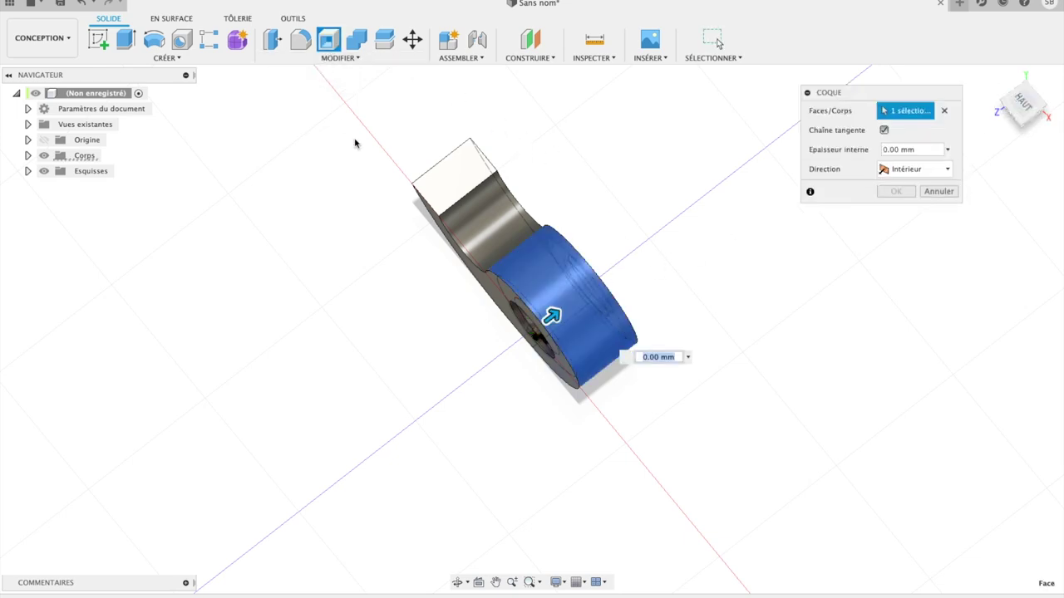
pyautogui.click(687, 358)
pyautogui.click(676, 388)
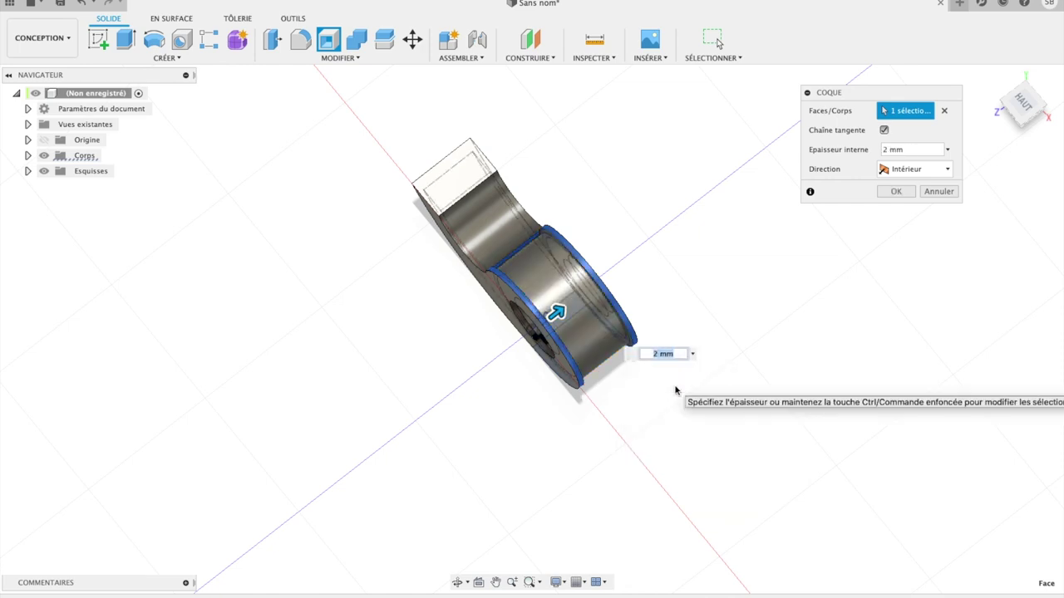
pyautogui.click(897, 191)
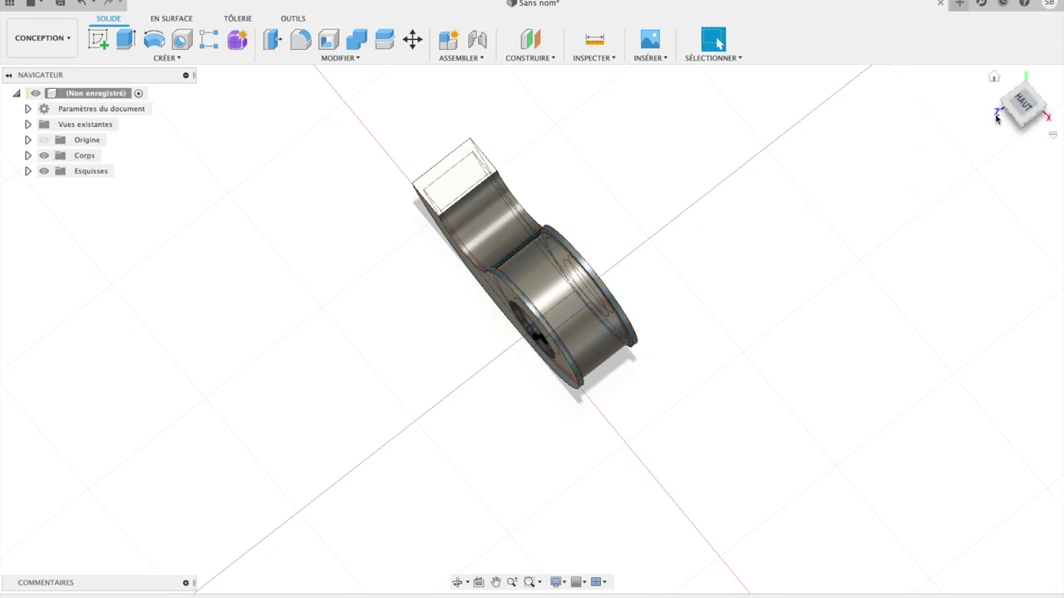
pyautogui.moveTo(1027, 109); pyautogui.dragTo(1002, 83)
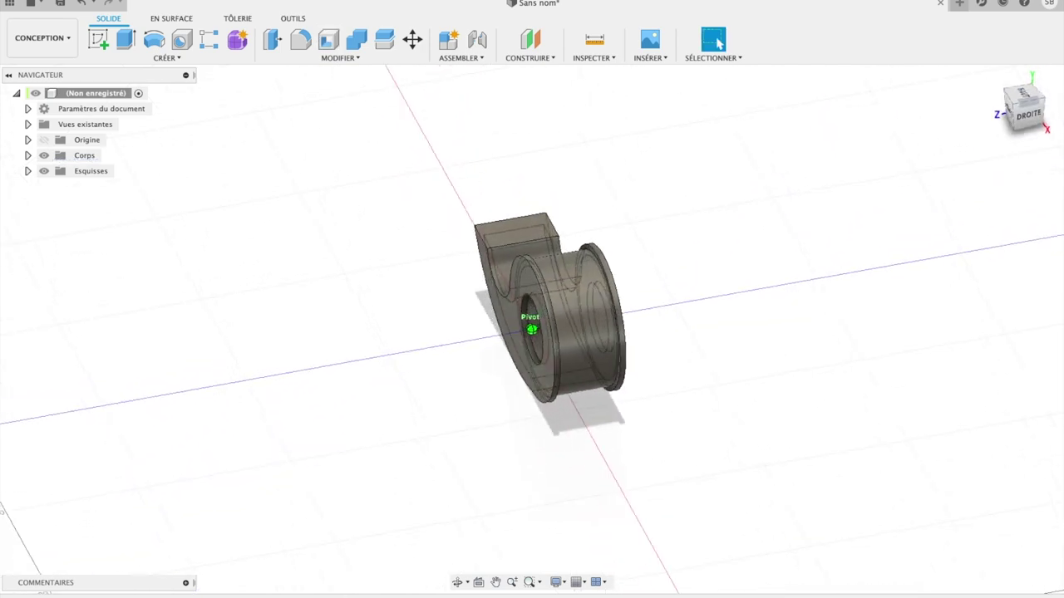
# - Cut the spool's end face about 4.3 mm inward, then switch to the top view
pyautogui.click(571, 285)
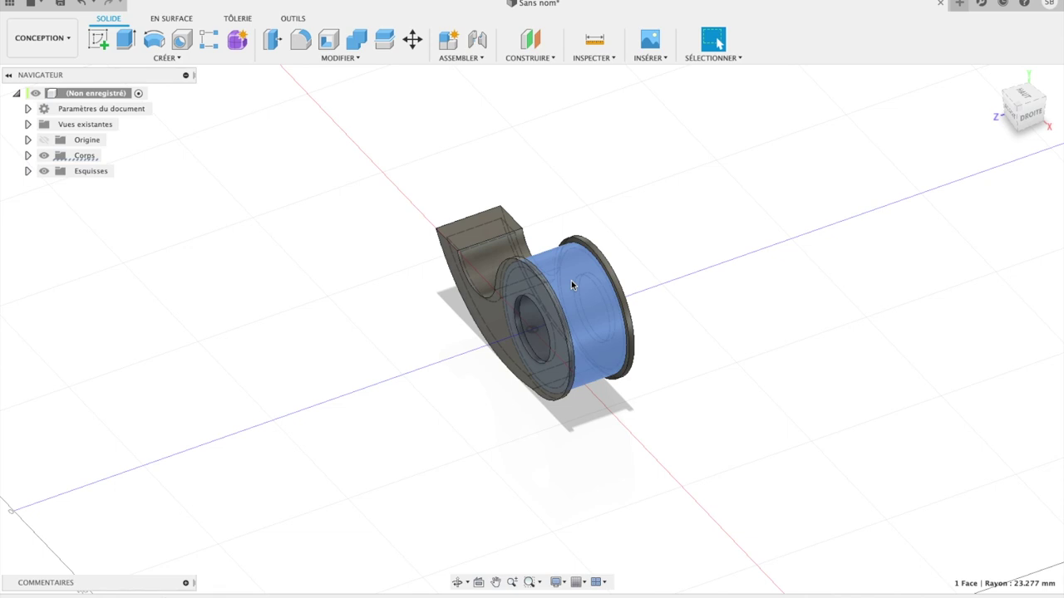
pyautogui.press('e')
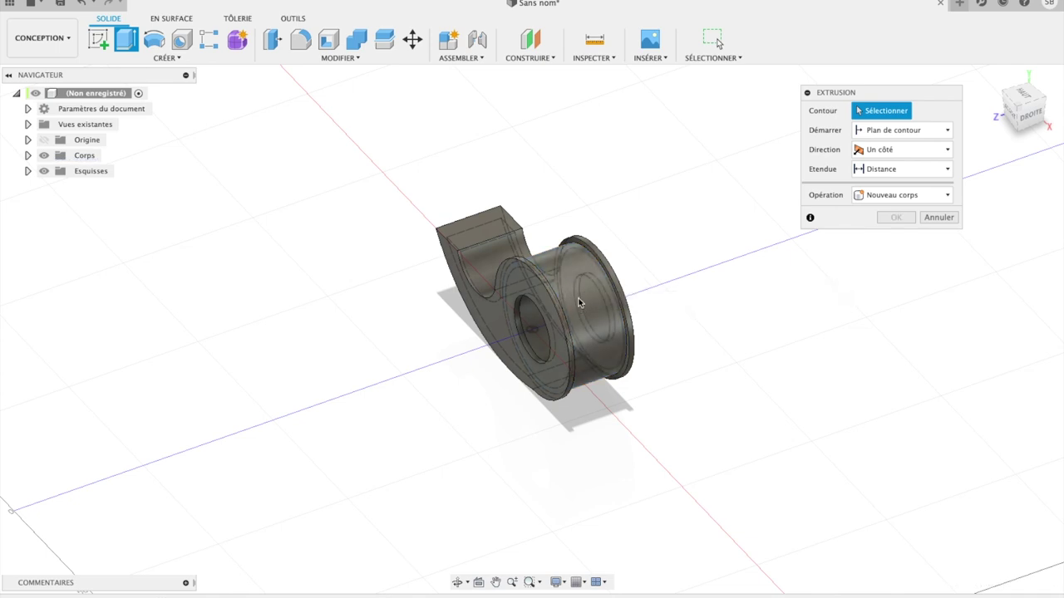
pyautogui.click(579, 302)
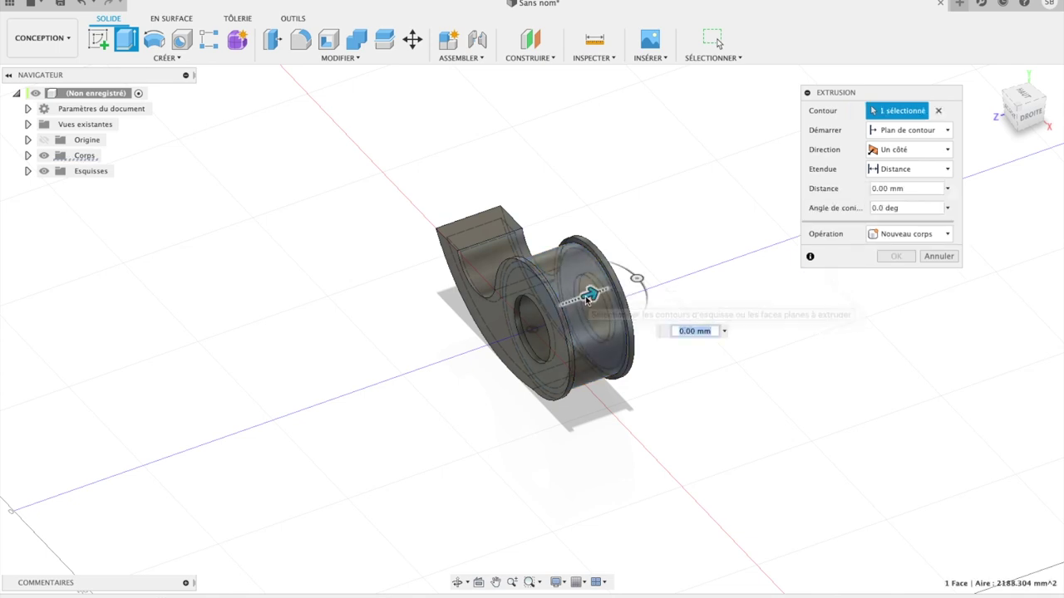
pyautogui.moveTo(579, 302); pyautogui.dragTo(591, 294)
pyautogui.click(938, 256)
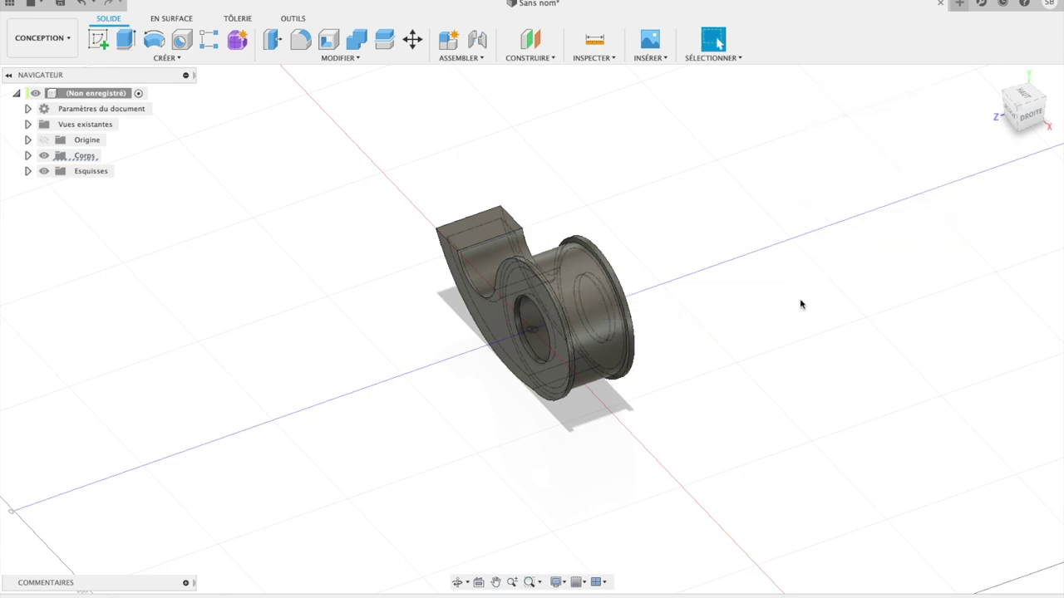
pyautogui.click(1024, 98)
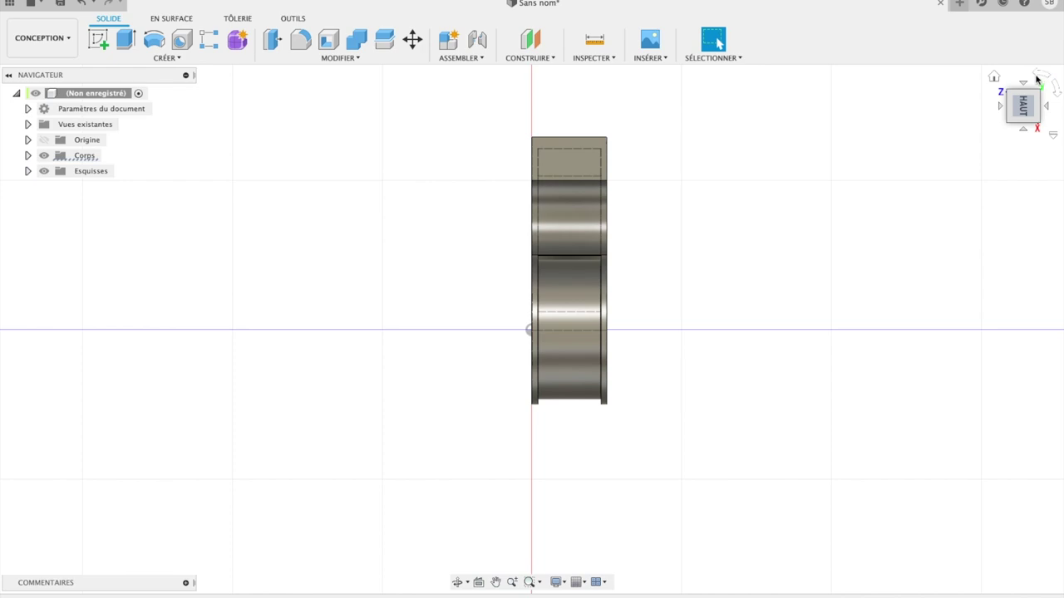
# - Sketch a roughly 53 × 21 mm rectangle over the drum on the plane beneath the part
pyautogui.click(1038, 79)
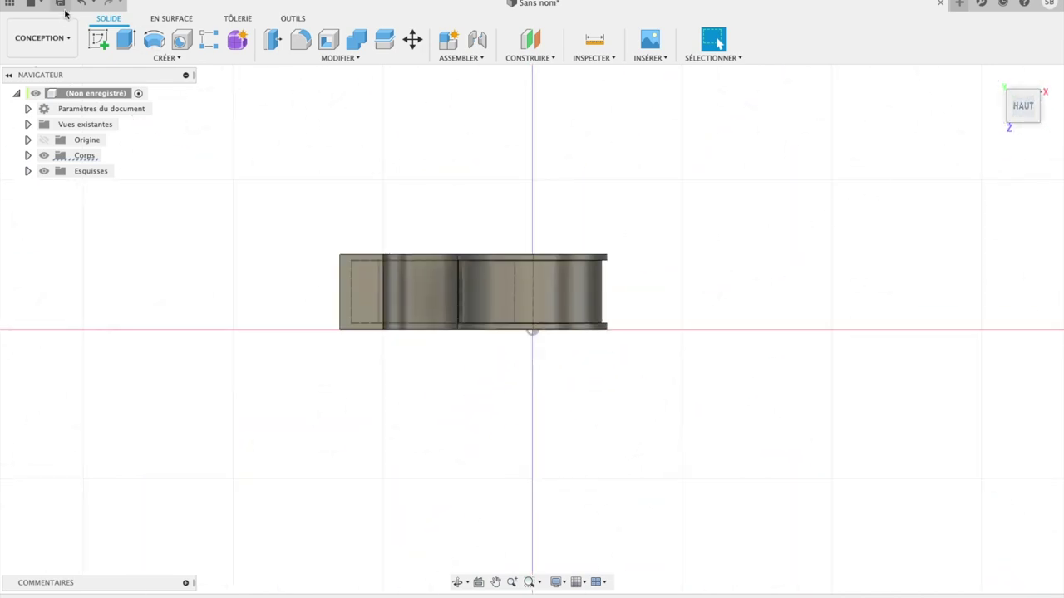
pyautogui.click(98, 39)
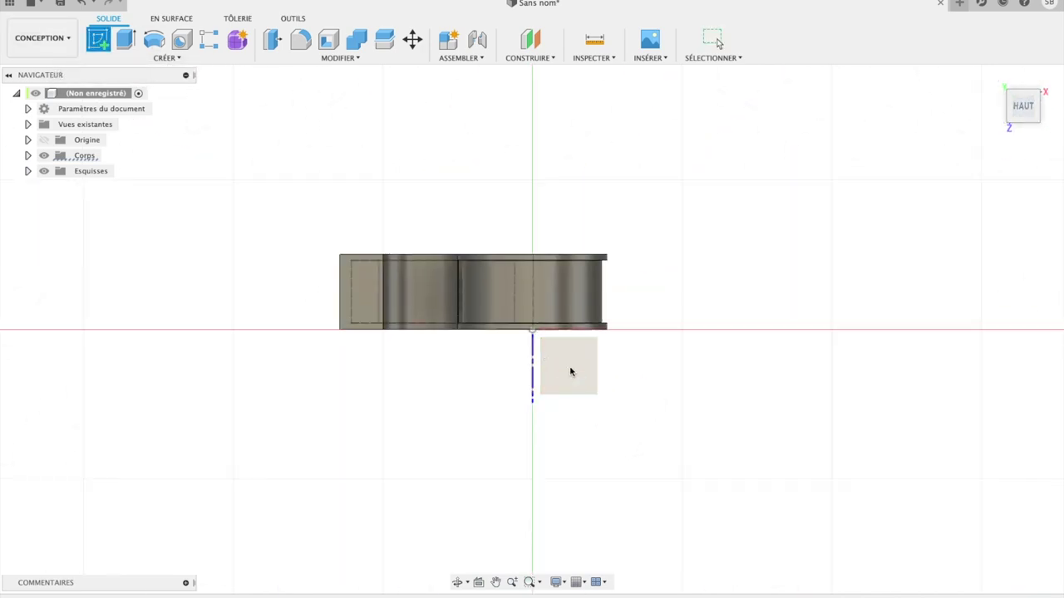
pyautogui.click(570, 372)
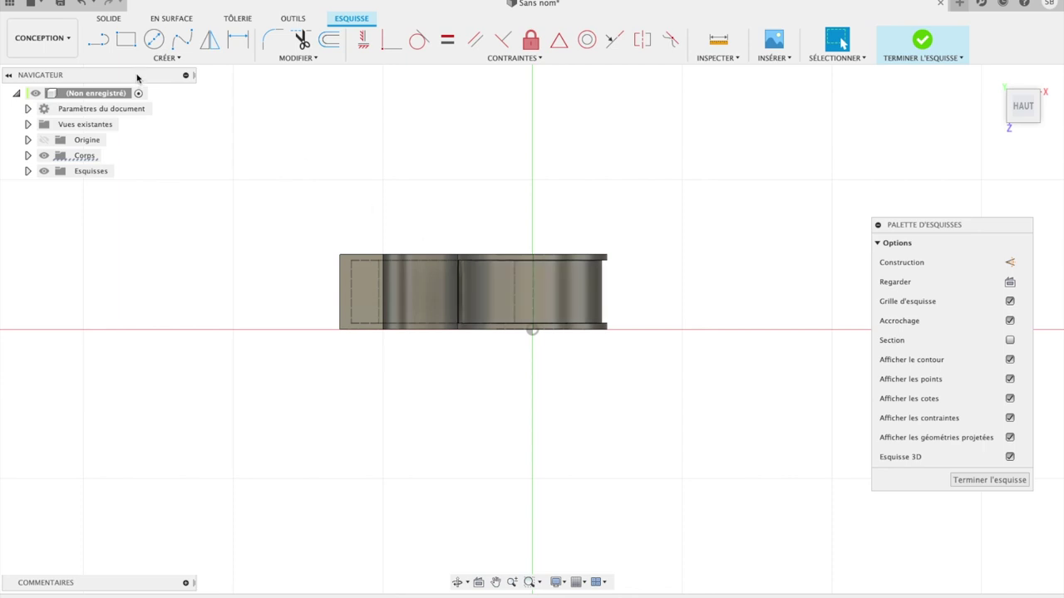
pyautogui.click(126, 39)
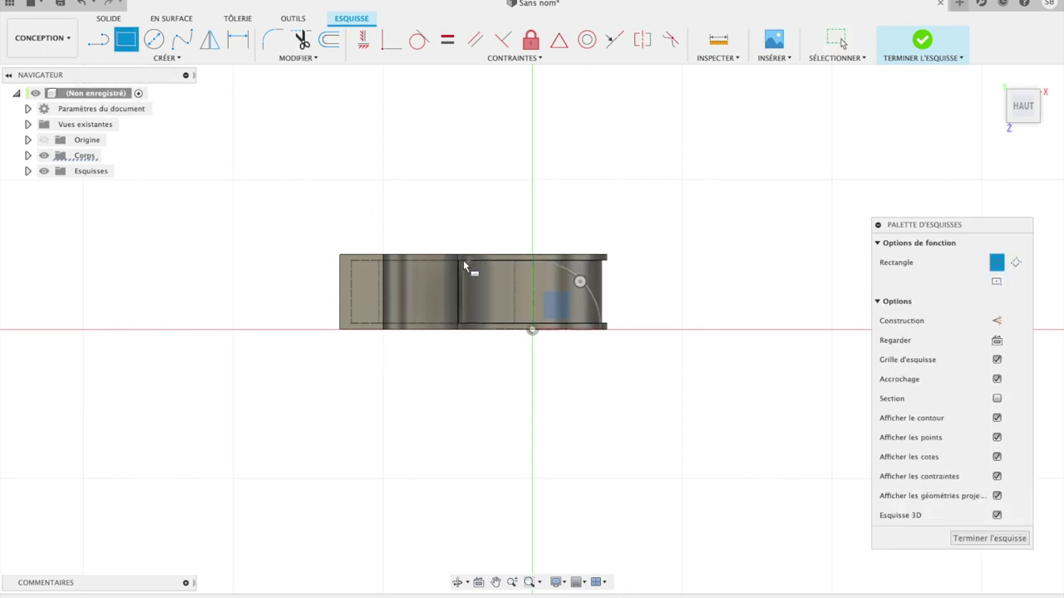
pyautogui.scroll(1, 466, 266)
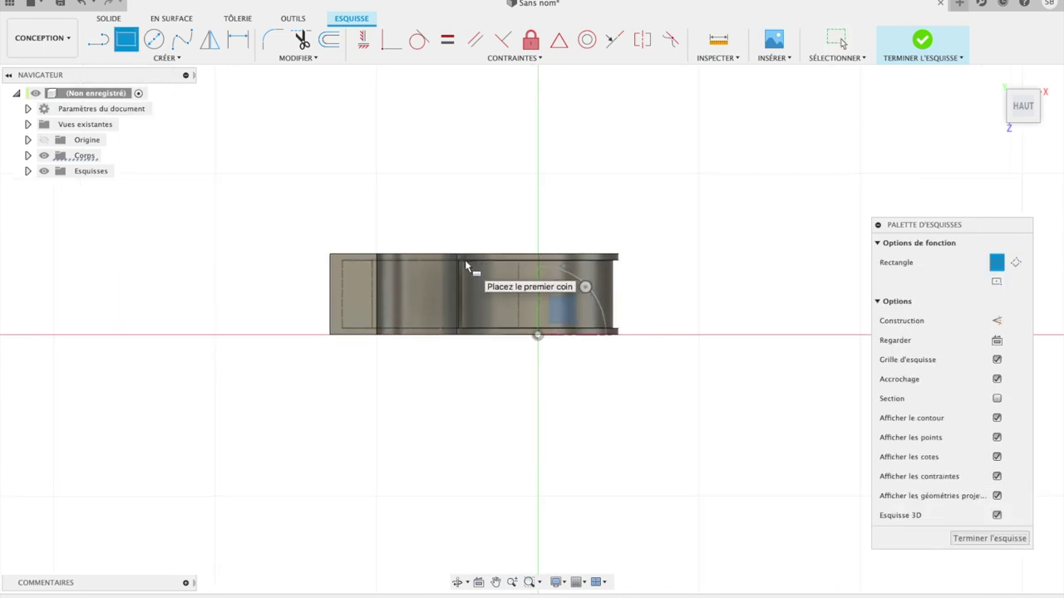
pyautogui.scroll(2, 467, 266)
pyautogui.scroll(2, 467, 266)
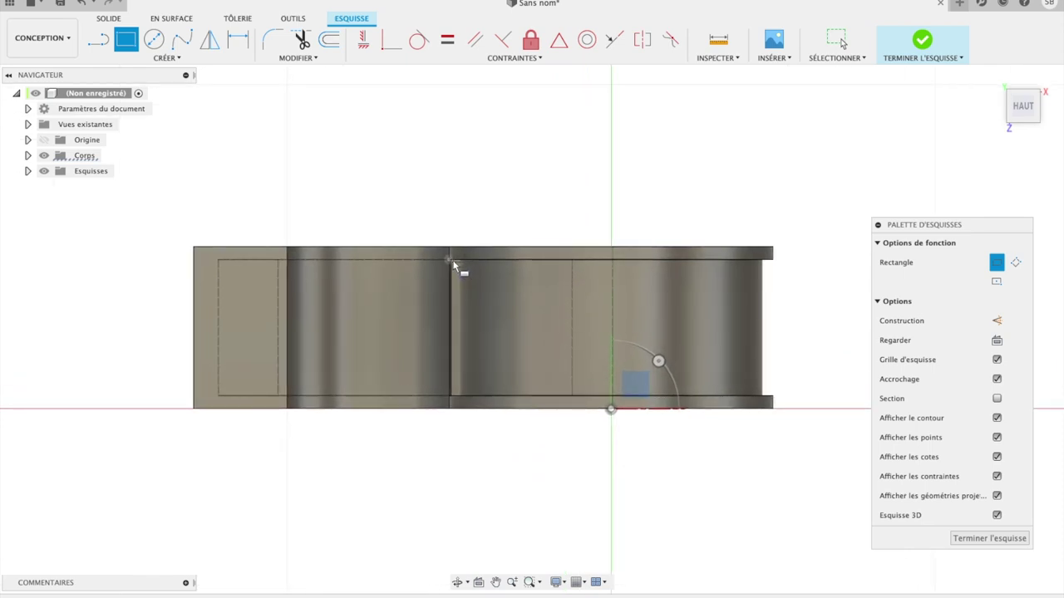
pyautogui.click(452, 261)
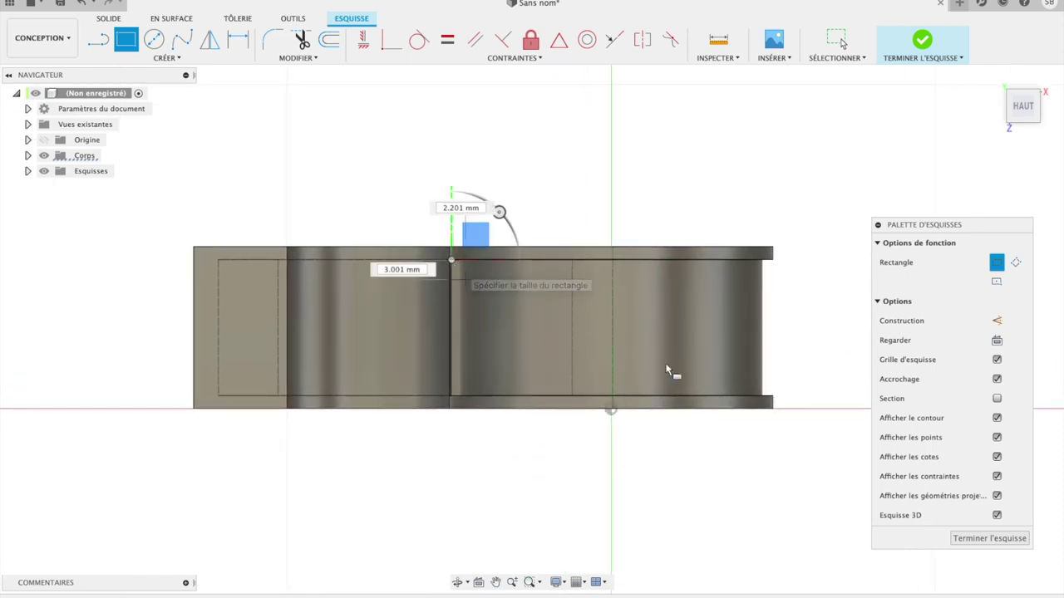
pyautogui.click(815, 399)
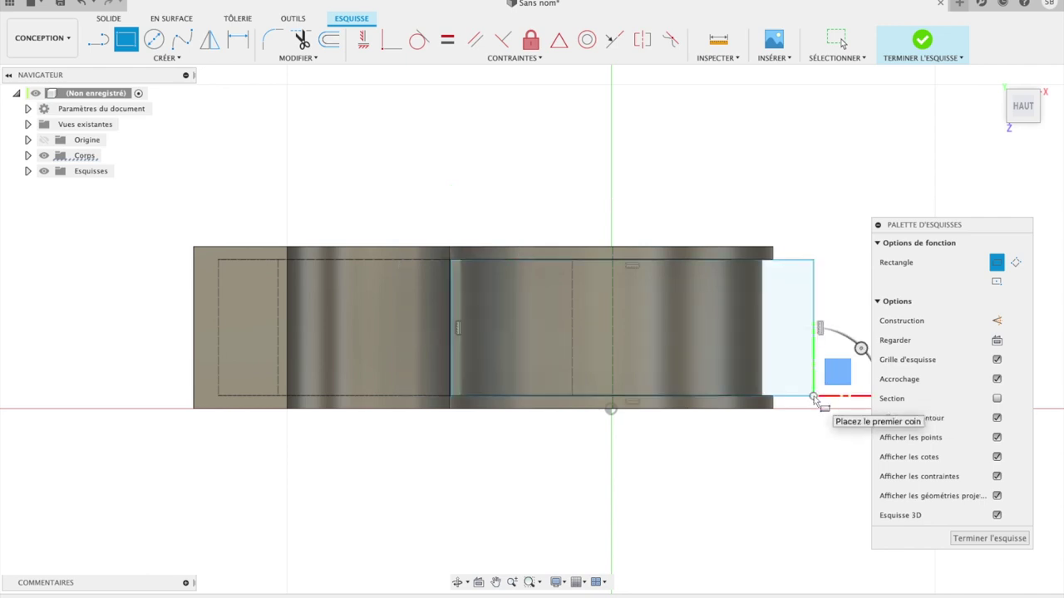
pyautogui.press('e')
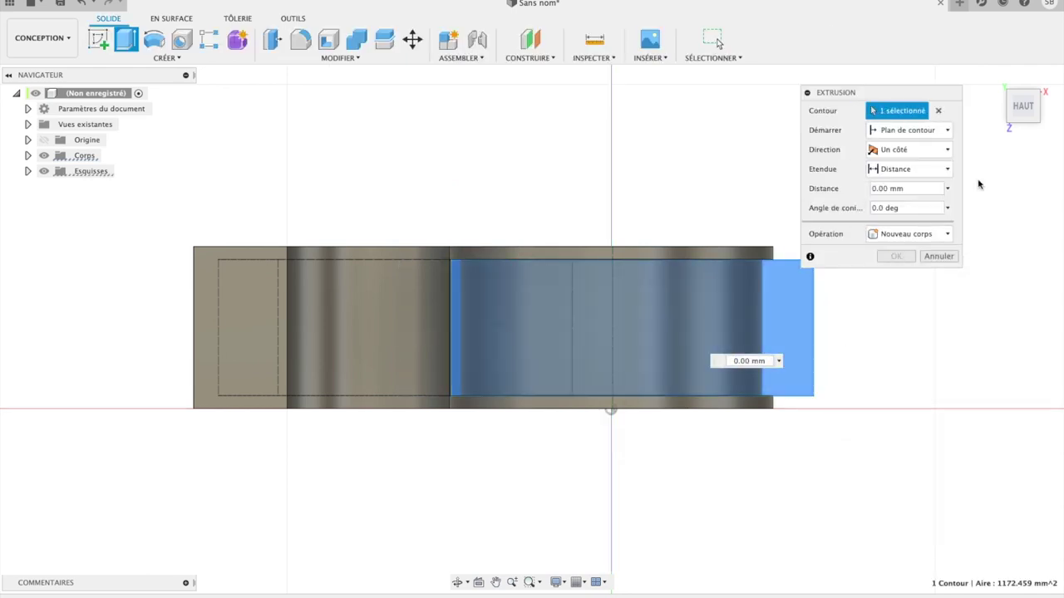
# - Cut the rectangle 37.617 mm in both directions, slicing away half of the drum
pyautogui.click(995, 77)
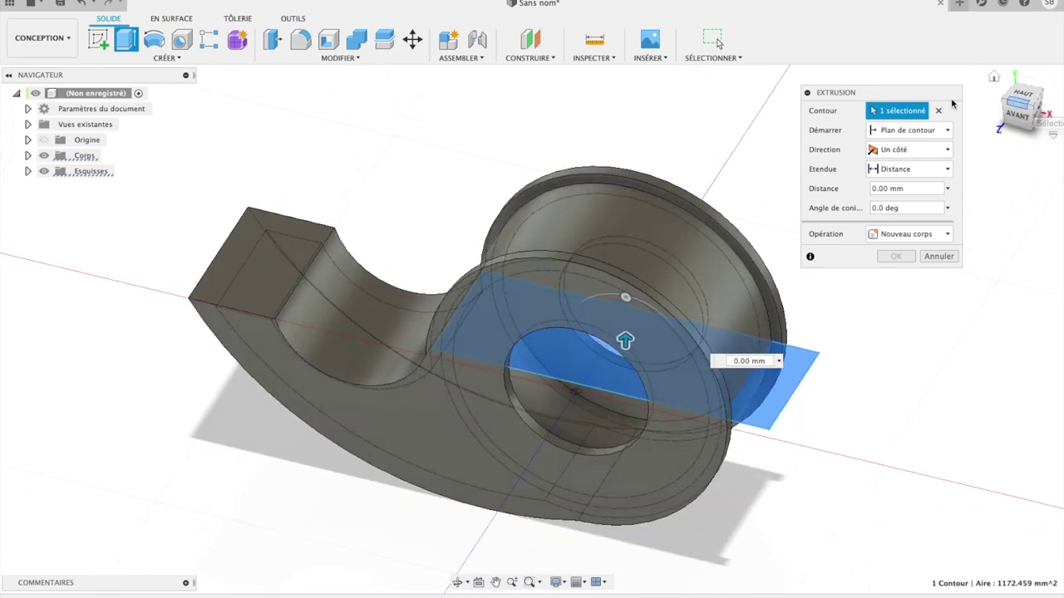
pyautogui.moveTo(618, 325); pyautogui.dragTo(563, 150)
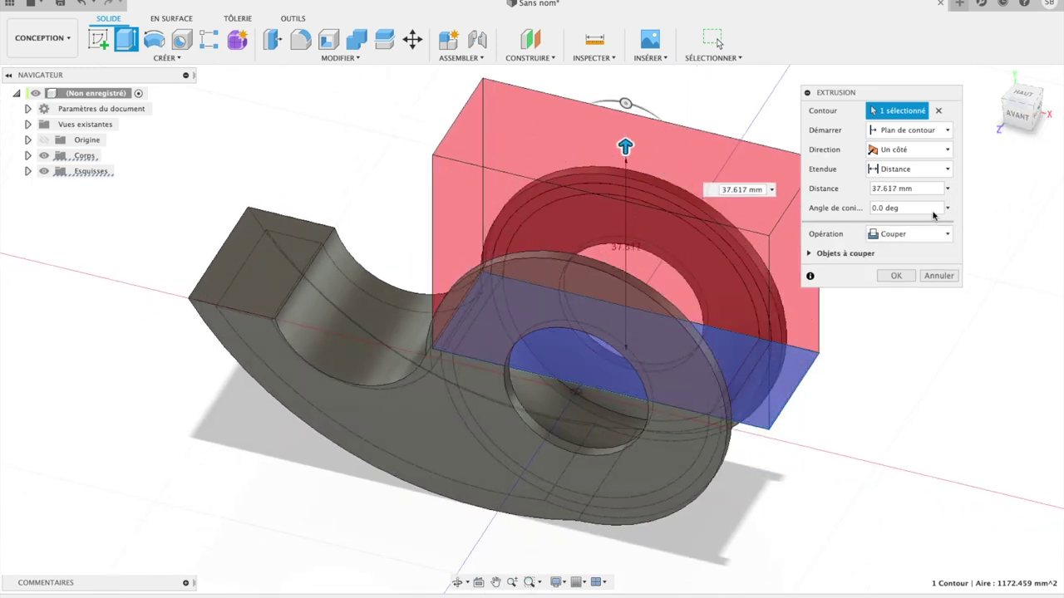
pyautogui.click(936, 152)
pyautogui.click(921, 186)
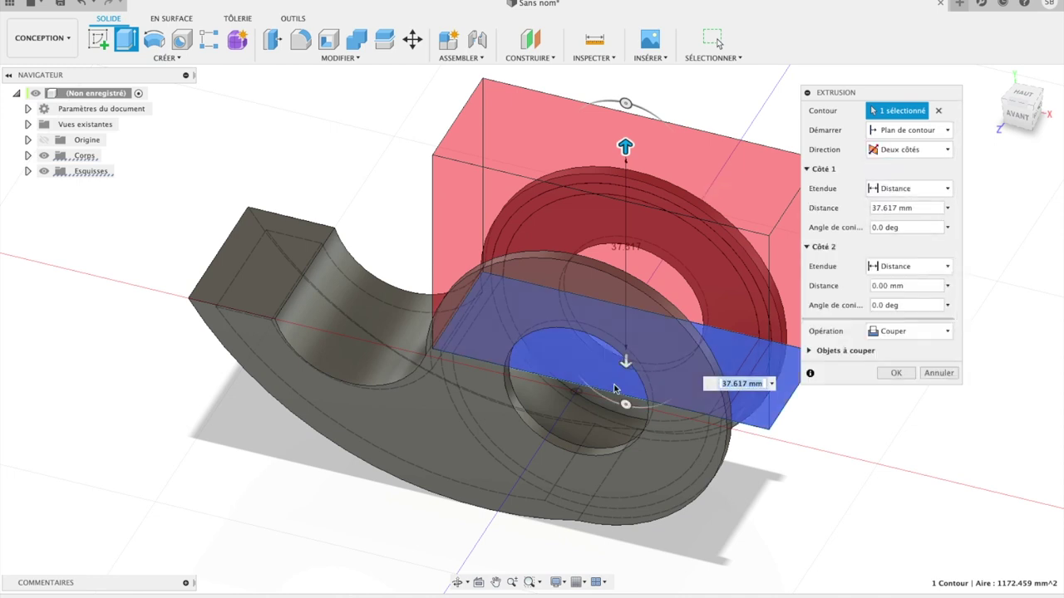
pyautogui.moveTo(628, 363); pyautogui.dragTo(688, 561)
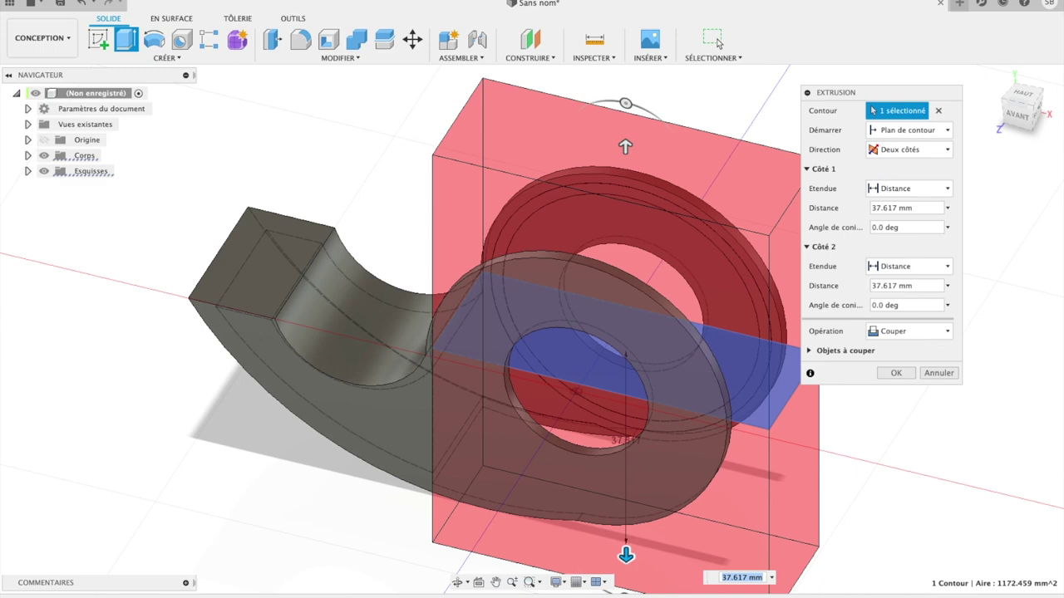
pyautogui.click(896, 374)
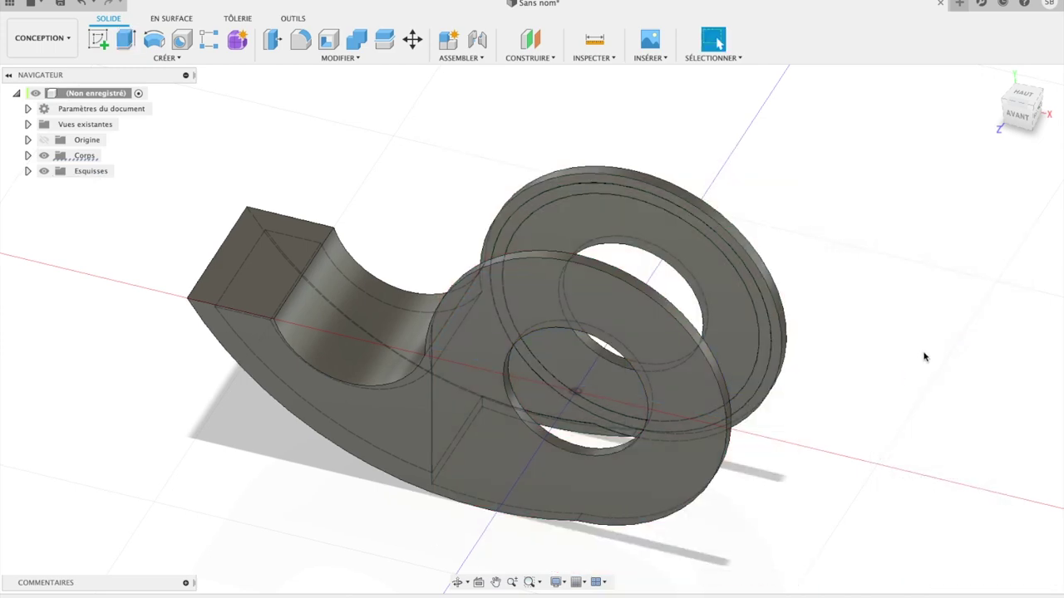
# - From the front view, draw a circle on the front plane around the hole, forming an 870.323 mm² ring
pyautogui.keyDown('shift'); pyautogui.moveTo(531, 329); pyautogui.dragTo(530, 329, button='middle'); pyautogui.keyUp('shift')
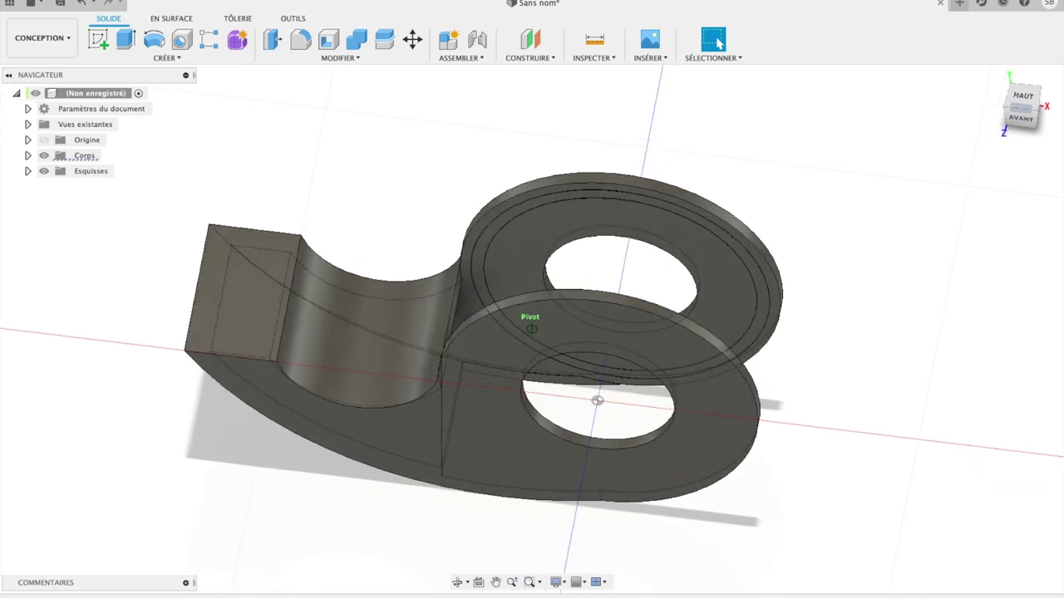
pyautogui.keyDown('shift'); pyautogui.moveTo(530, 329); pyautogui.dragTo(1032, 118, button='middle'); pyautogui.keyUp('shift')
pyautogui.click(1023, 116)
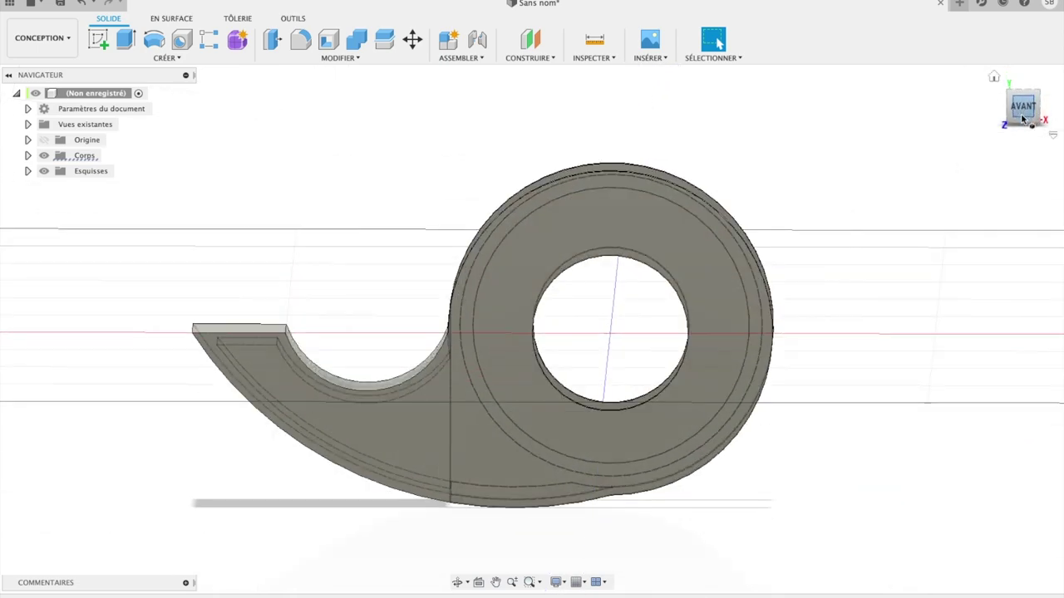
pyautogui.click(98, 39)
pyautogui.click(640, 292)
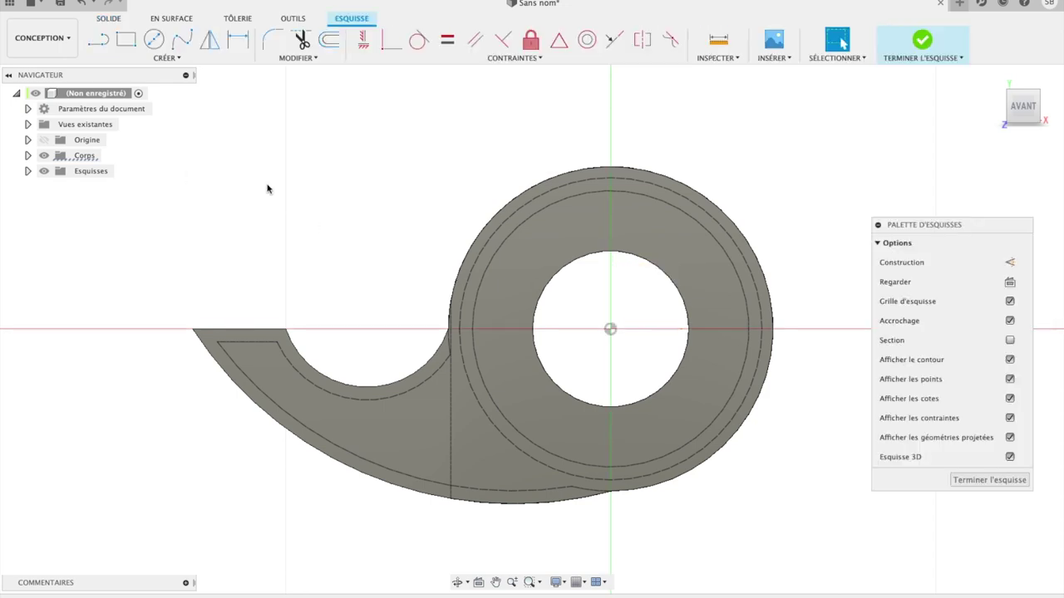
pyautogui.click(153, 39)
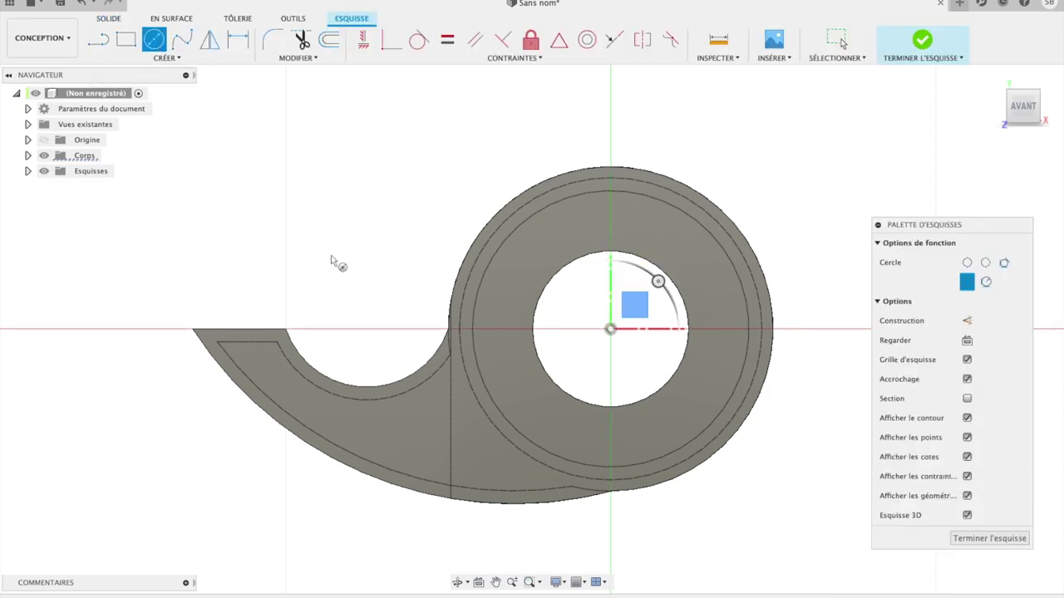
pyautogui.click(611, 329)
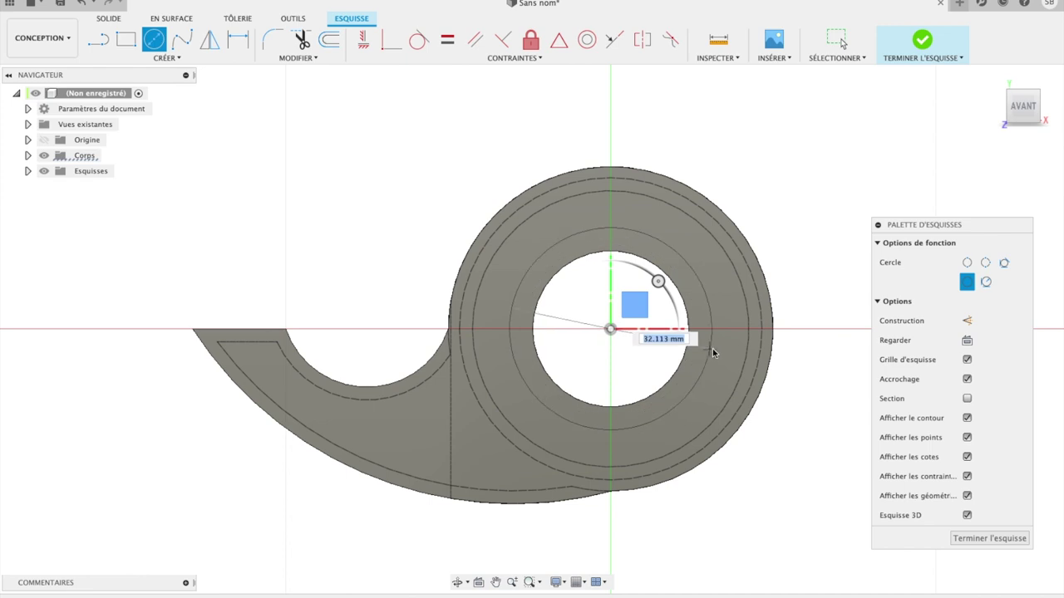
pyautogui.click(718, 352)
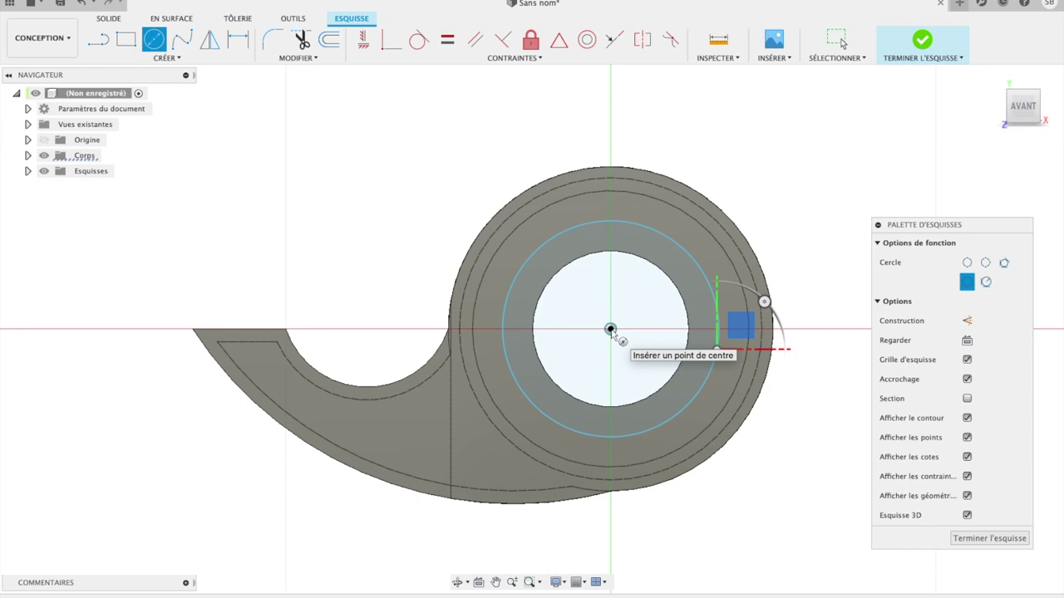
pyautogui.press('e')
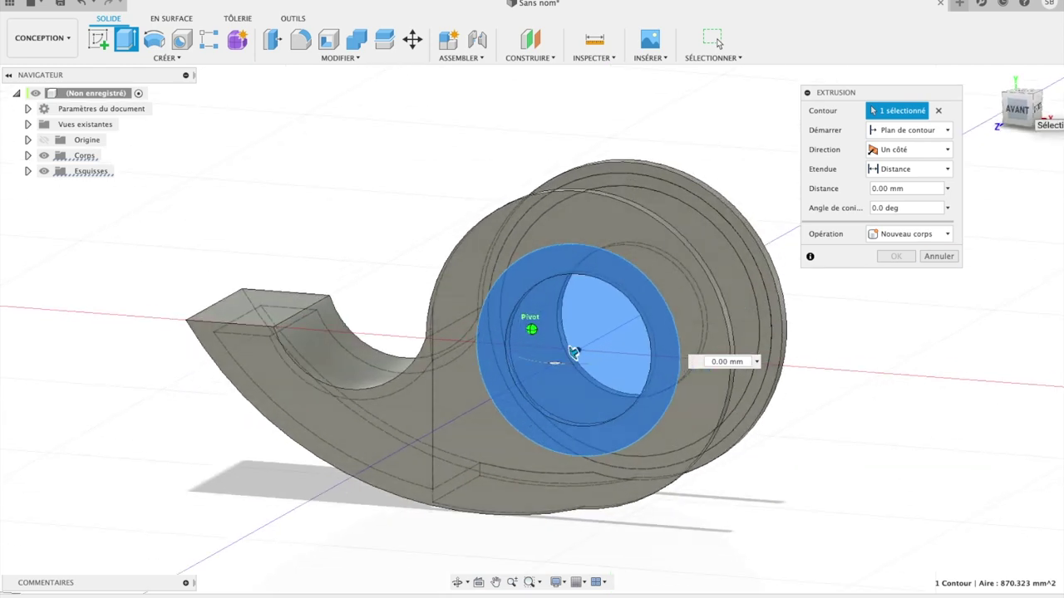
# - Extrude the 870.323 mm² ring 4.184 mm as a new body
pyautogui.moveTo(532, 380); pyautogui.dragTo(515, 388)
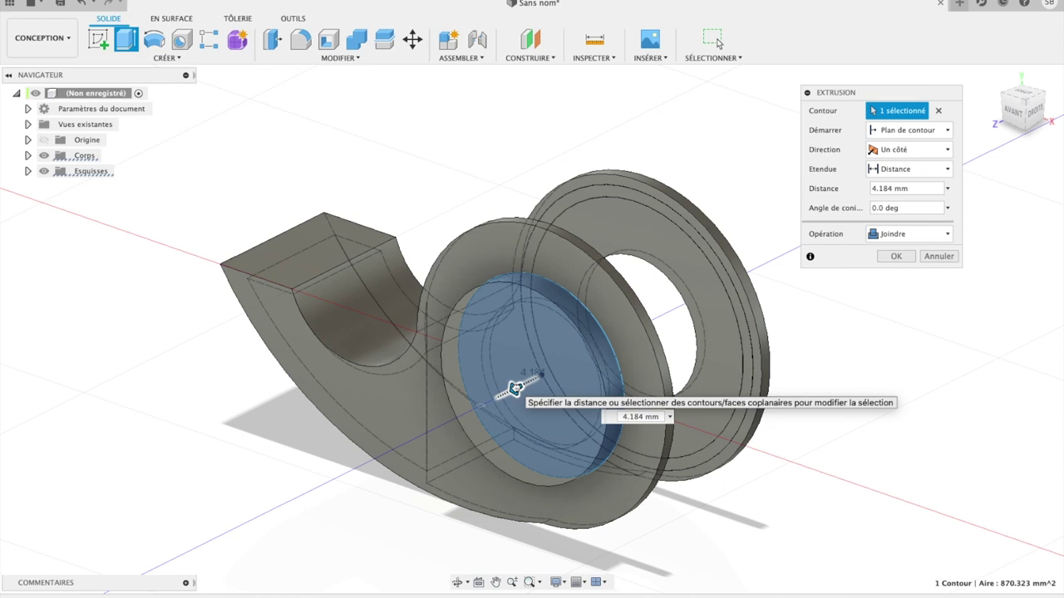
pyautogui.click(914, 235)
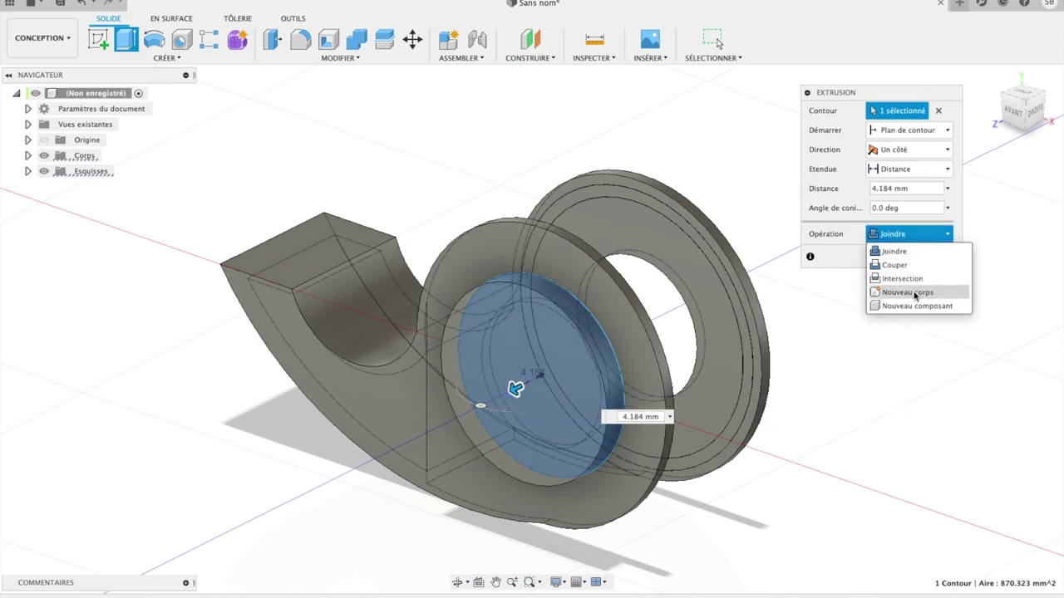
pyautogui.click(907, 292)
pyautogui.click(897, 258)
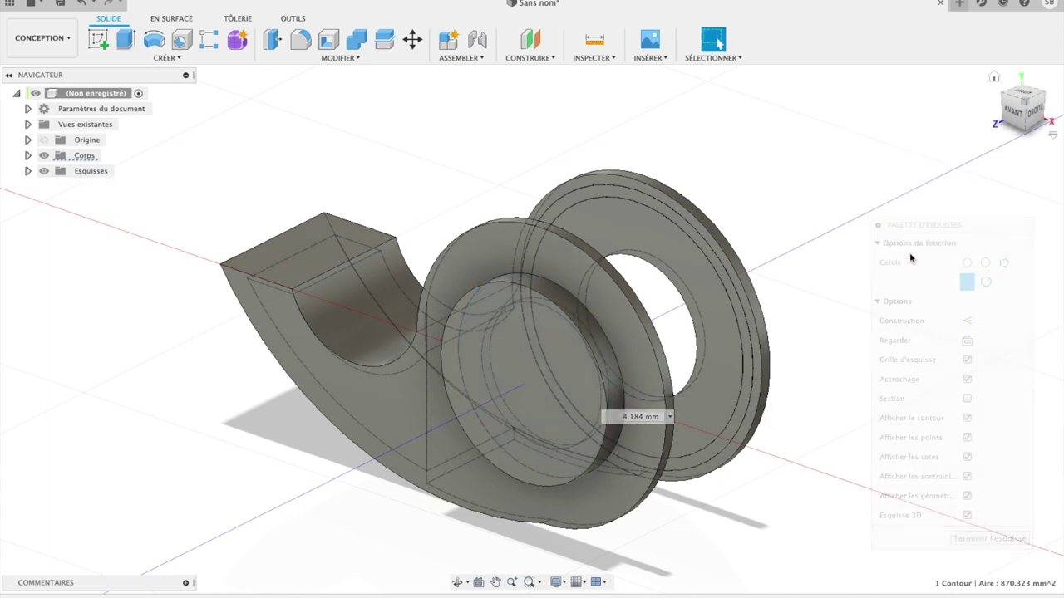
# - Sketch a roughly 21 mm circle at the origin on the spool face and pick its 348.621 mm² disc for extrusion
pyautogui.click(1008, 113)
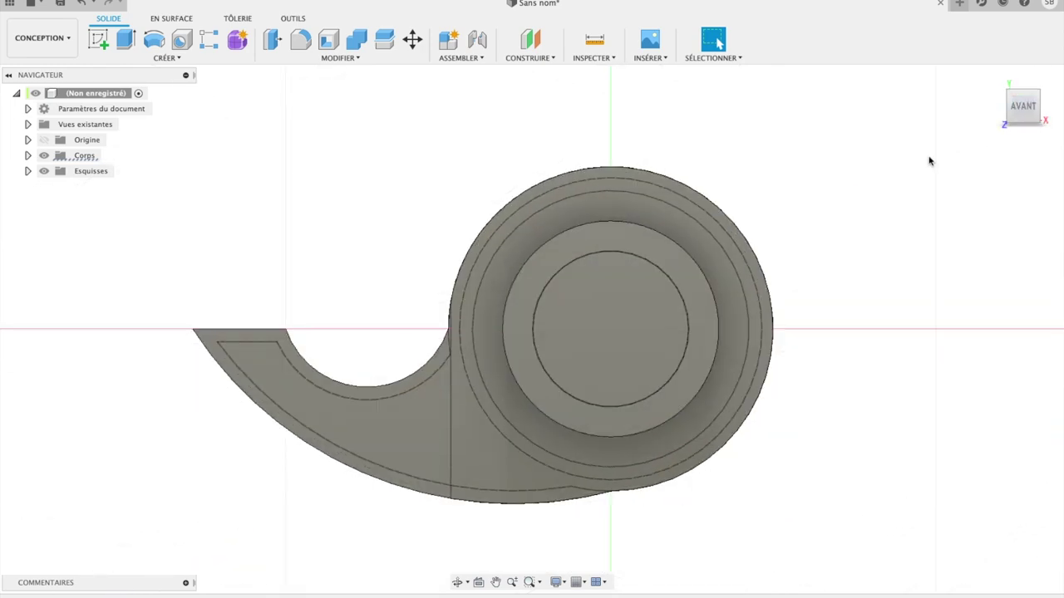
pyautogui.click(98, 39)
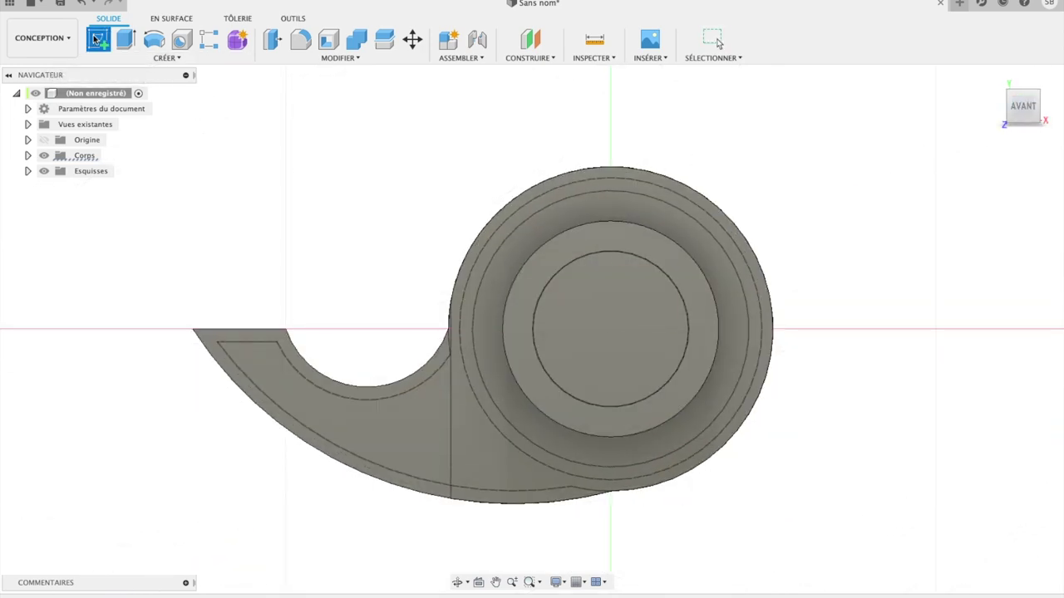
pyautogui.click(654, 291)
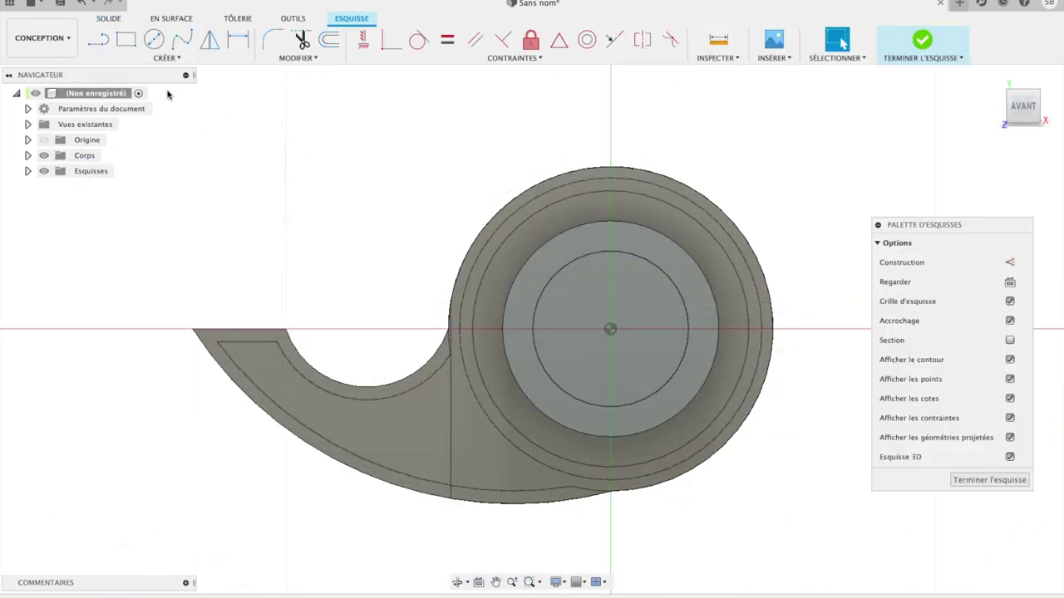
pyautogui.click(154, 40)
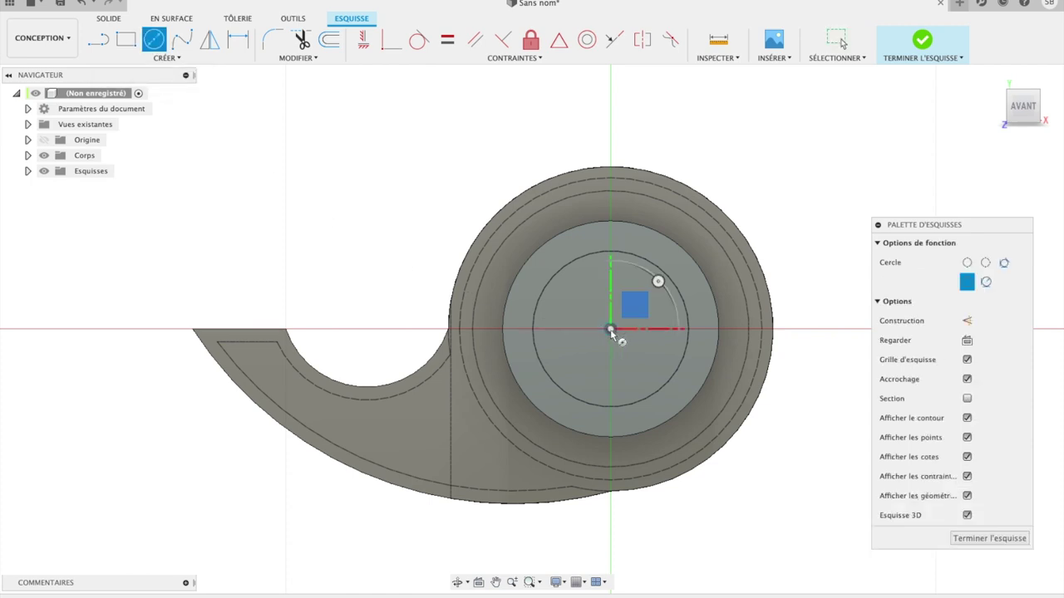
pyautogui.click(611, 330)
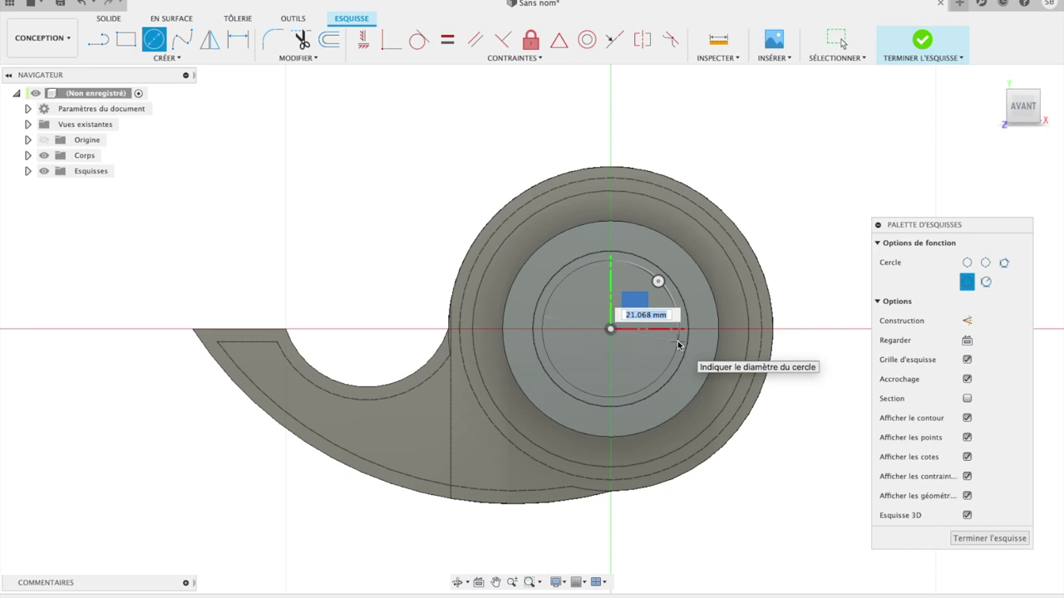
pyautogui.click(678, 344)
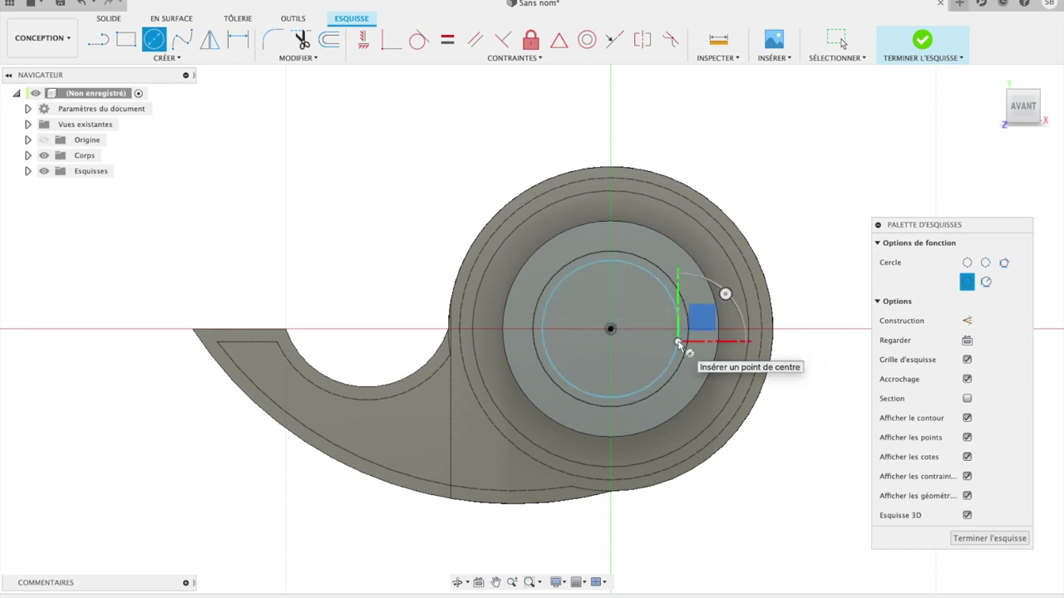
pyautogui.press('e')
pyautogui.click(664, 339)
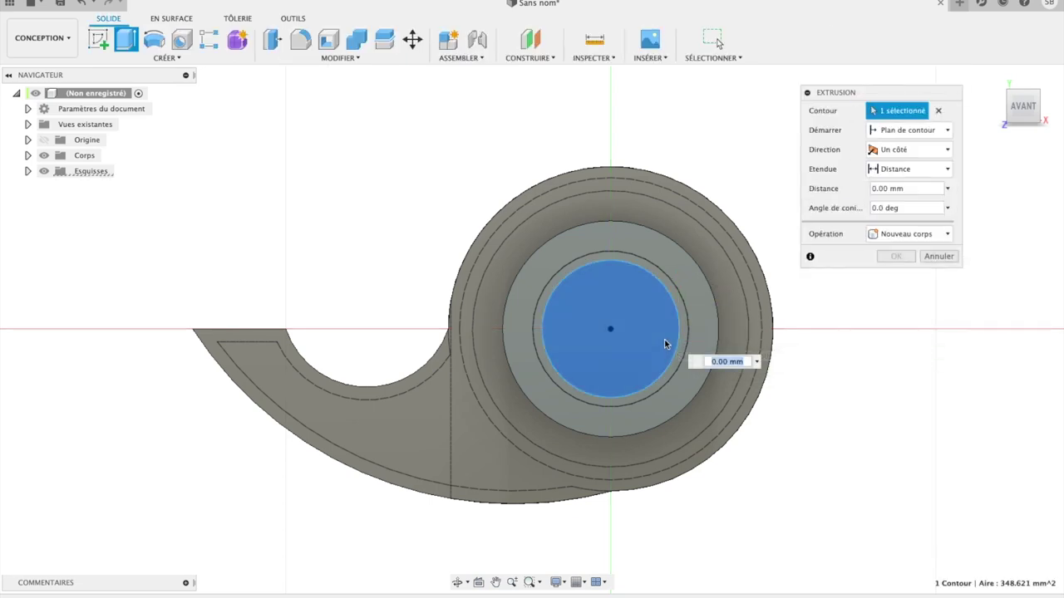
# - With Corps1 hidden, extrude the disc 32.566 mm as a joined cylinder axle
pyautogui.click(28, 155)
pyautogui.click(56, 171)
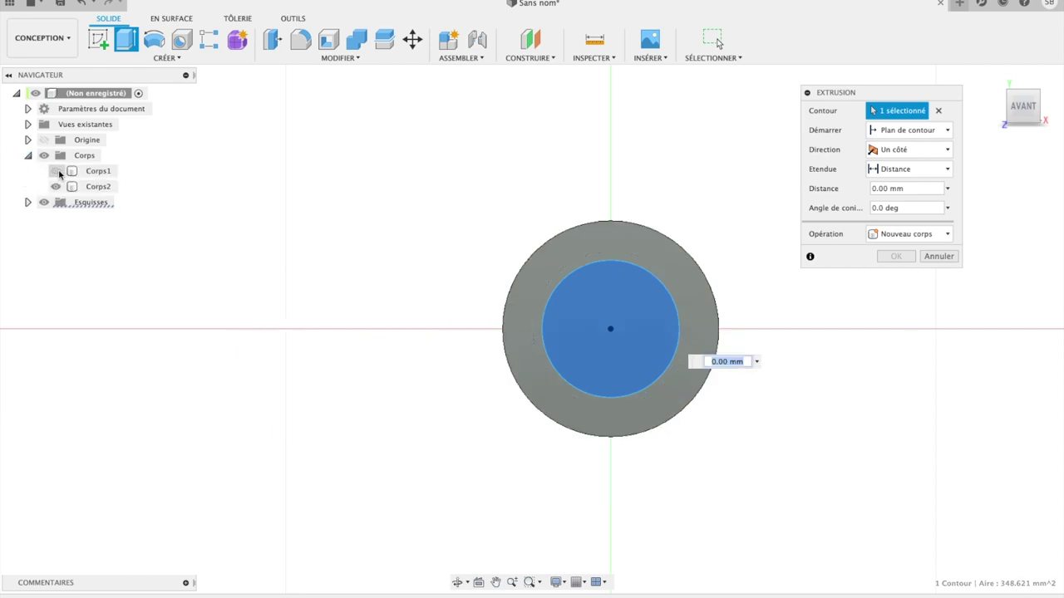
pyautogui.click(1027, 110)
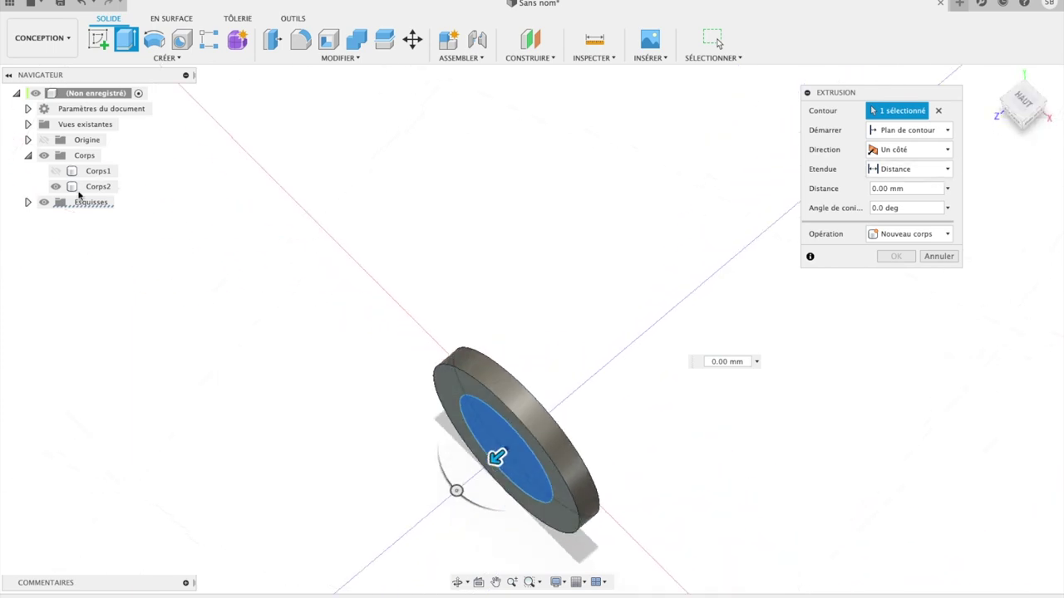
pyautogui.click(56, 172)
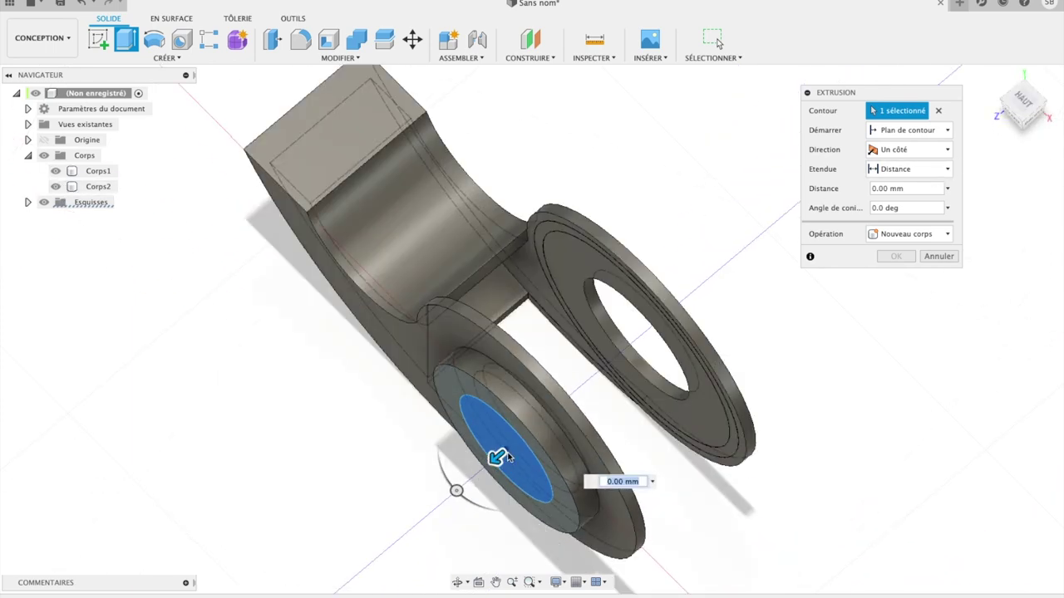
pyautogui.moveTo(497, 457); pyautogui.dragTo(694, 393)
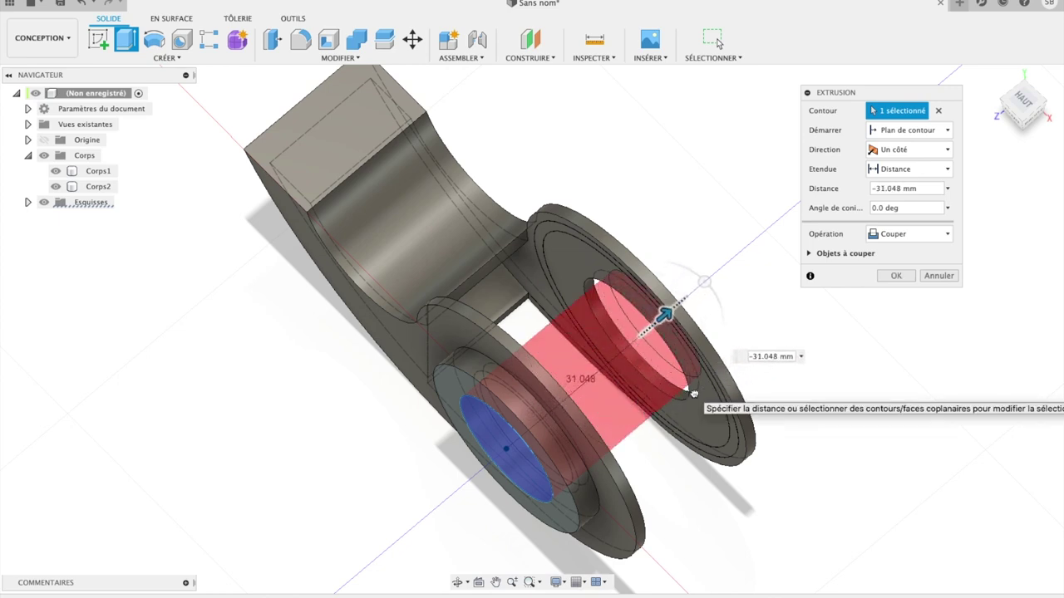
pyautogui.moveTo(694, 393); pyautogui.dragTo(707, 395)
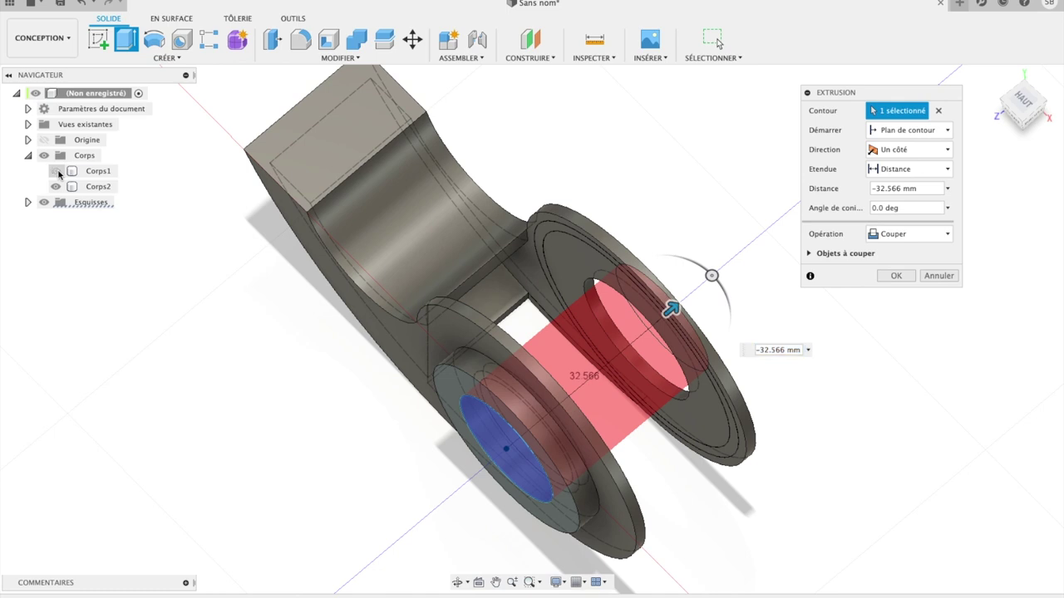
pyautogui.click(56, 172)
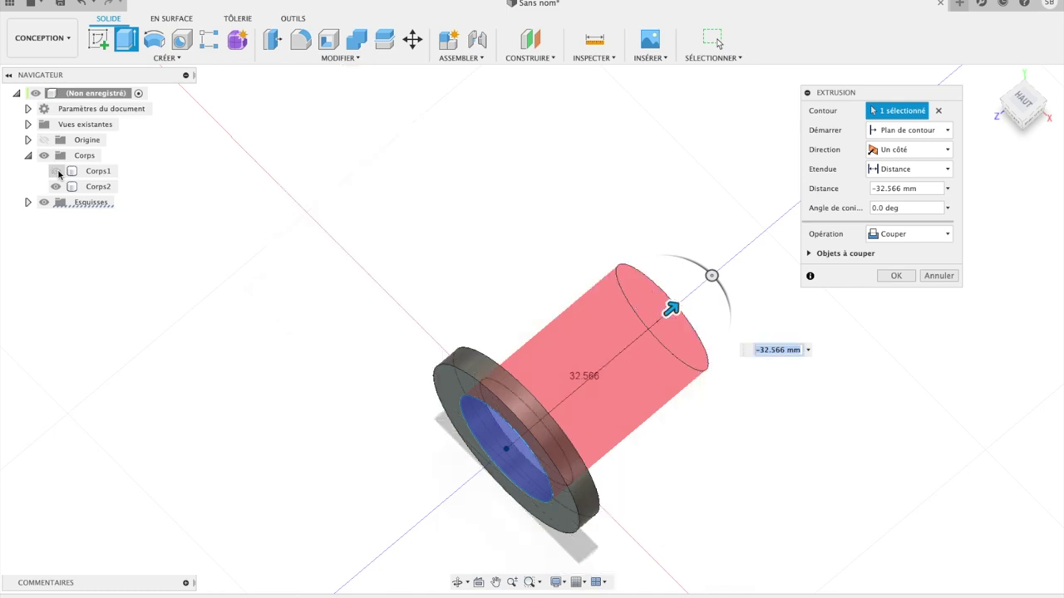
pyautogui.click(936, 237)
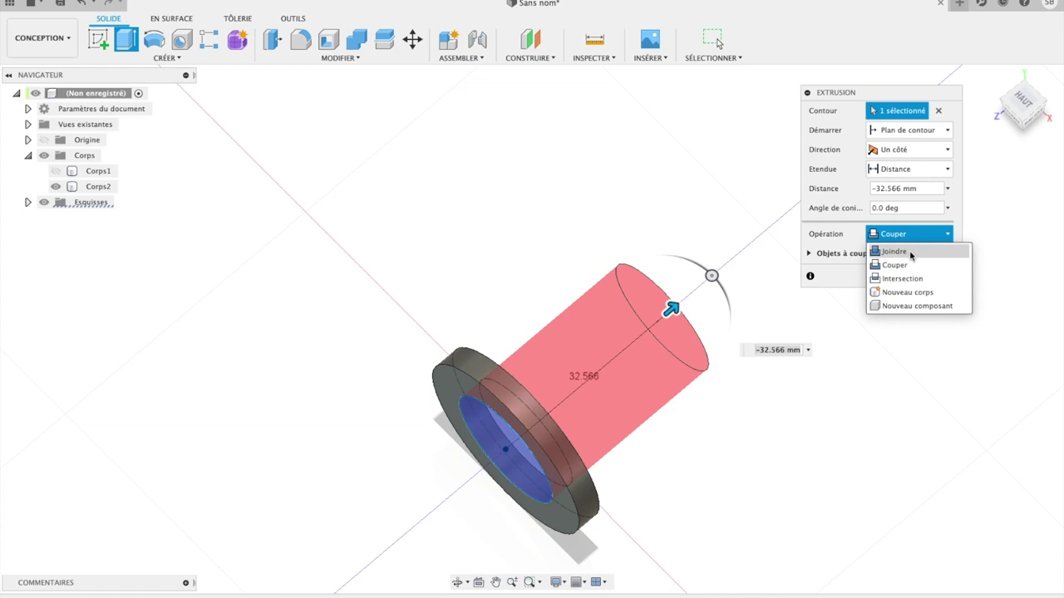
pyautogui.click(894, 250)
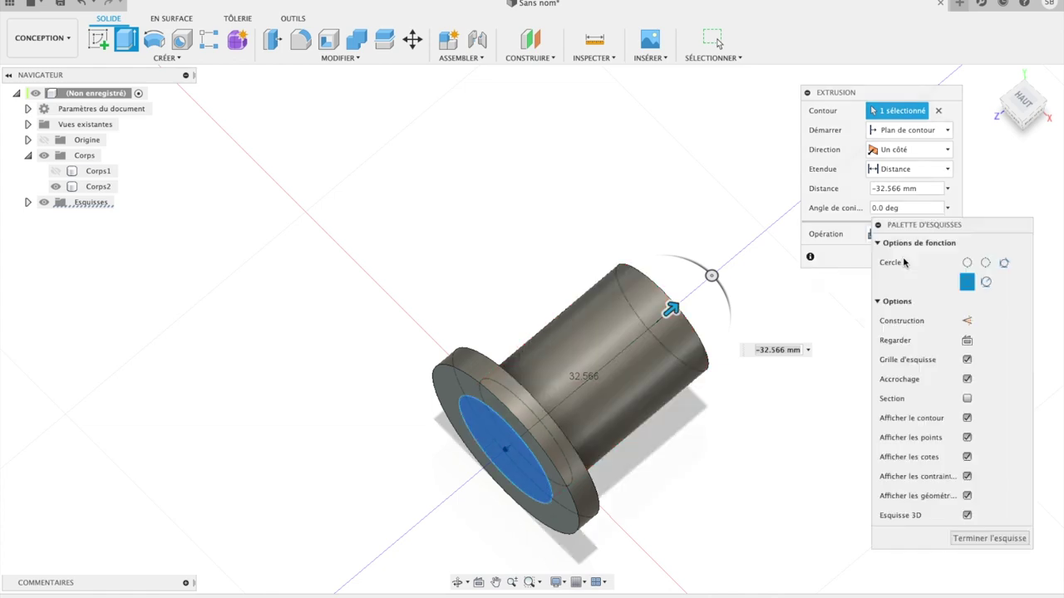
pyautogui.click(896, 256)
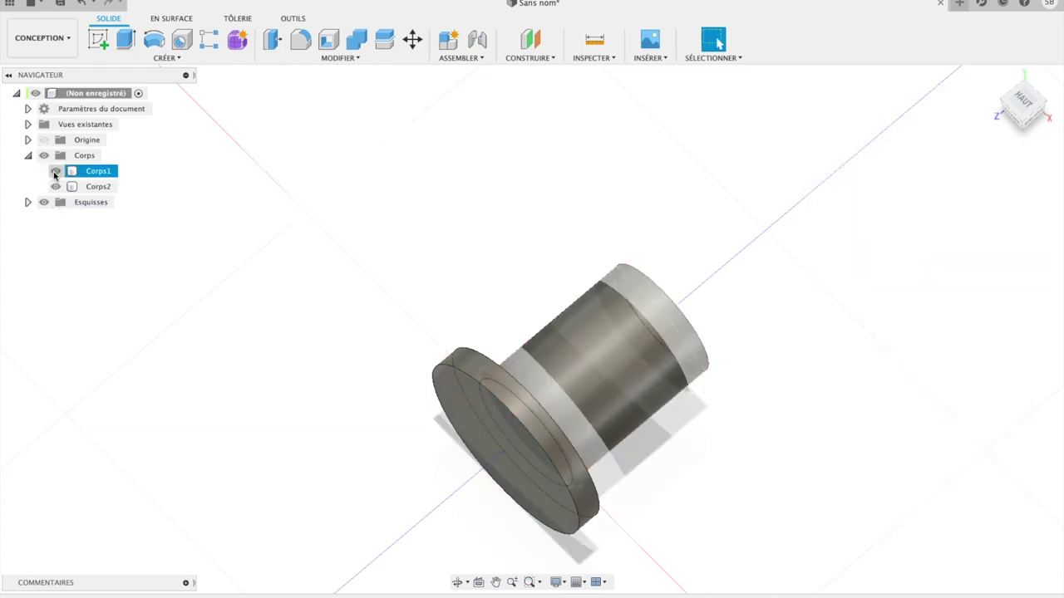
# - Unhide Corps1, orbit to the spool end, and select the axle cylinder's face
pyautogui.click(55, 171)
pyautogui.moveTo(1024, 104)
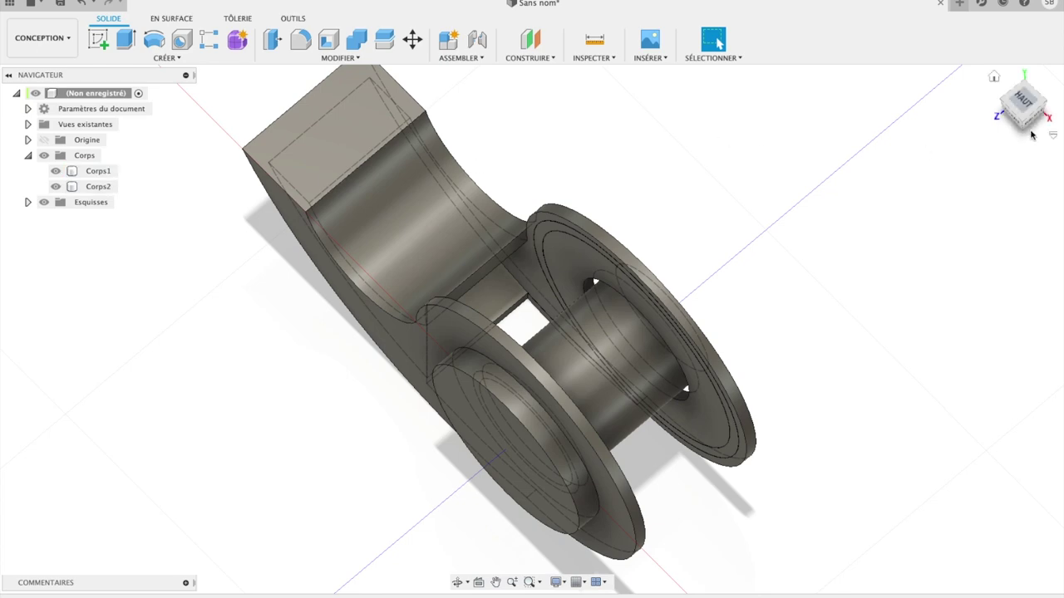
pyautogui.keyDown('shift'); pyautogui.moveTo(532, 330); pyautogui.dragTo(632, 332, button='middle'); pyautogui.keyUp('shift')
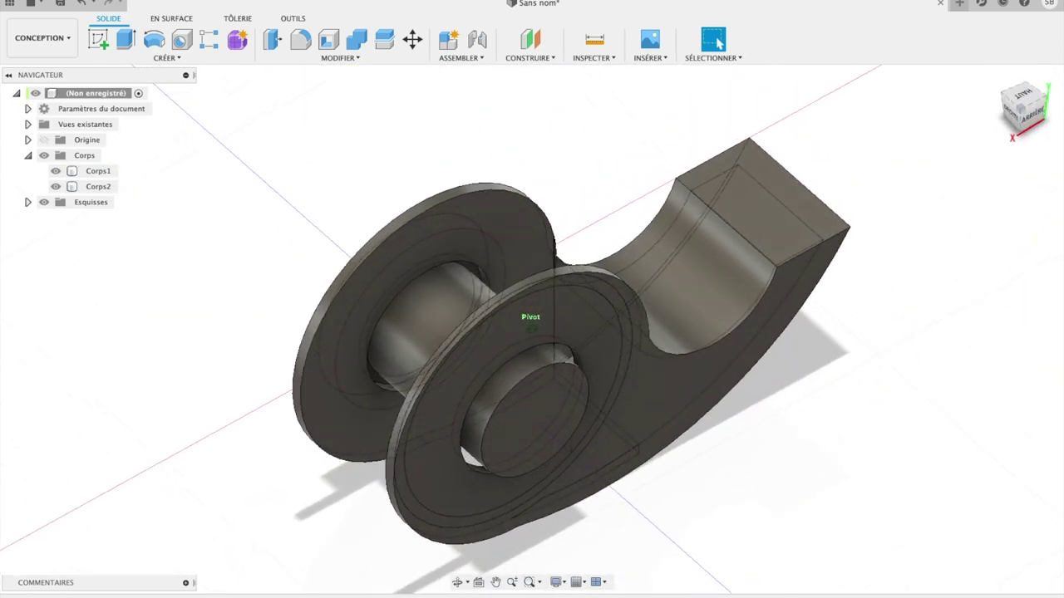
pyautogui.keyDown('shift'); pyautogui.moveTo(532, 330); pyautogui.dragTo(544, 320, button='middle'); pyautogui.keyUp('shift')
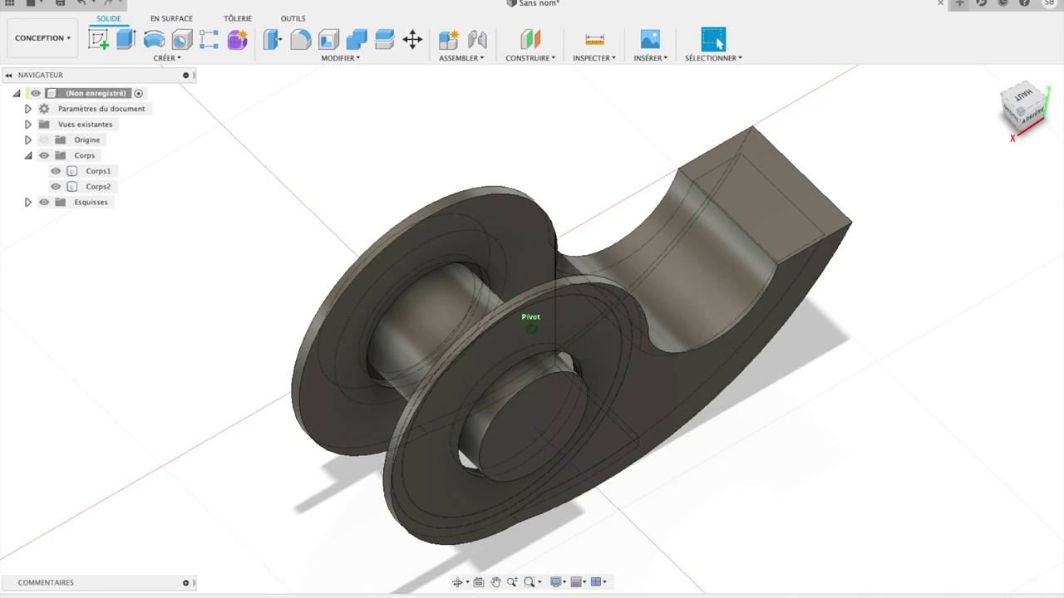
pyautogui.keyDown('shift'); pyautogui.moveTo(531, 328); pyautogui.dragTo(900, 100, button='middle'); pyautogui.keyUp('shift')
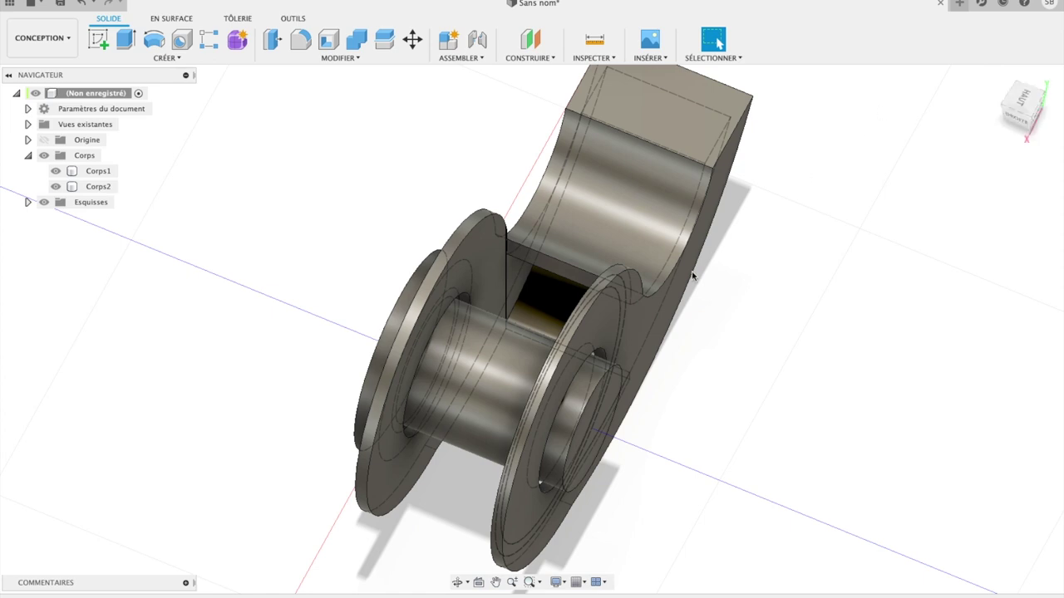
pyautogui.click(591, 374)
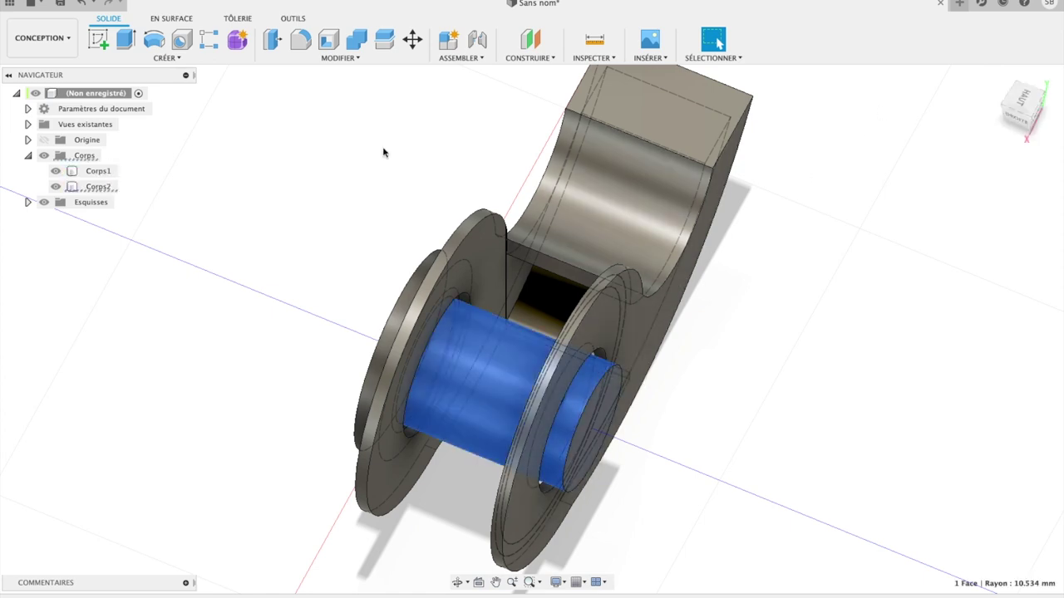
# - Add a modelled M22x3 ISO metric thread, 3.515 mm long, to the axle's end
pyautogui.click(163, 59)
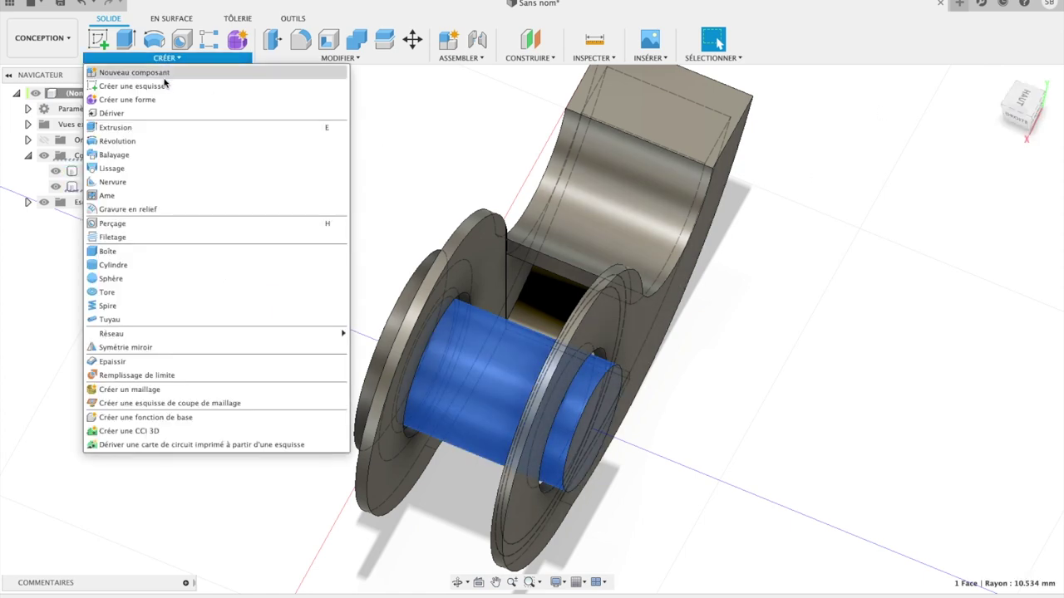
pyautogui.click(166, 237)
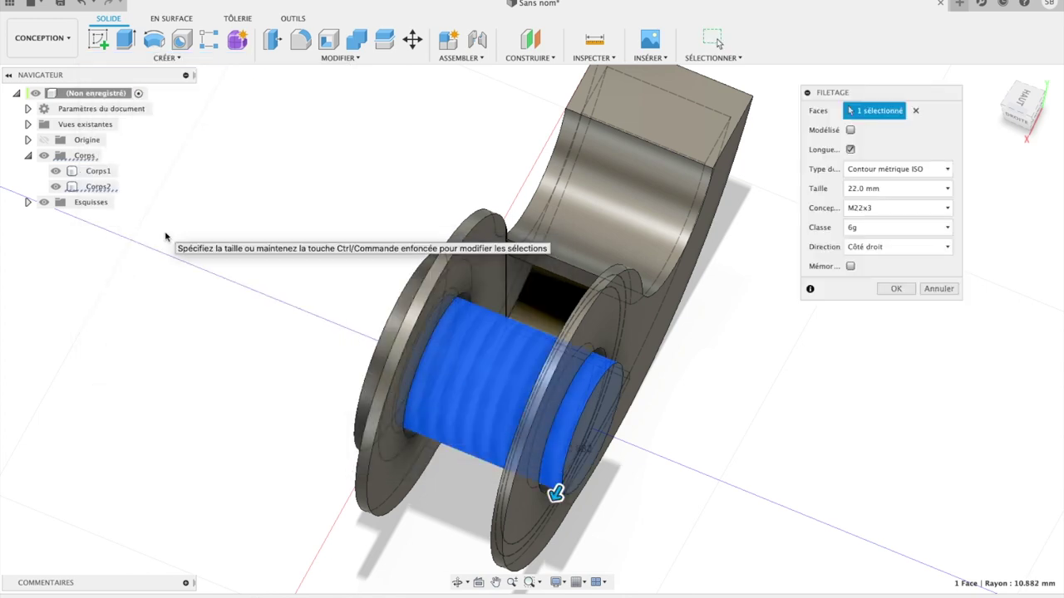
pyautogui.click(850, 130)
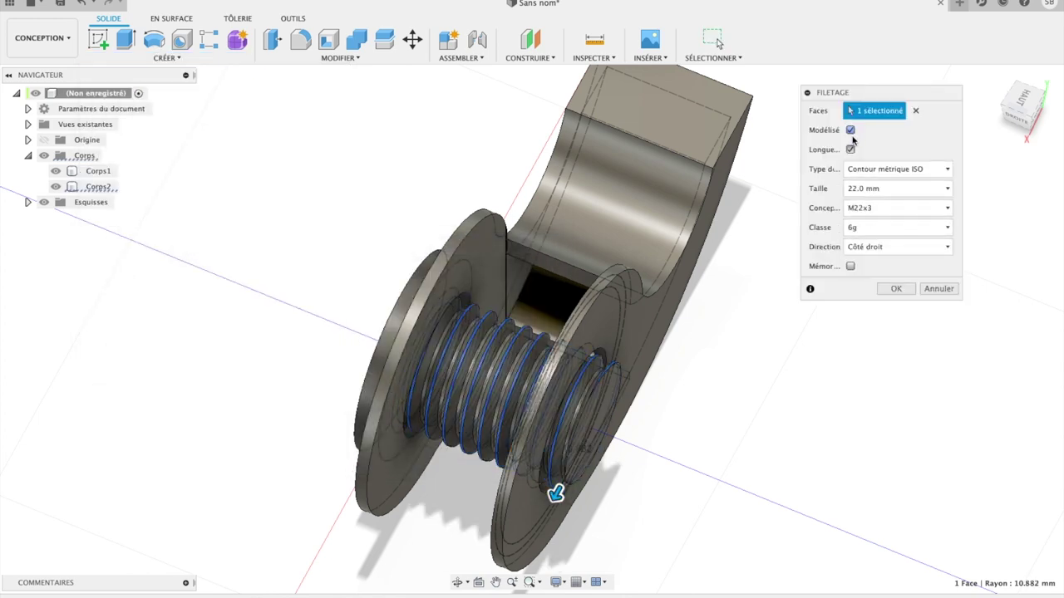
pyautogui.click(850, 149)
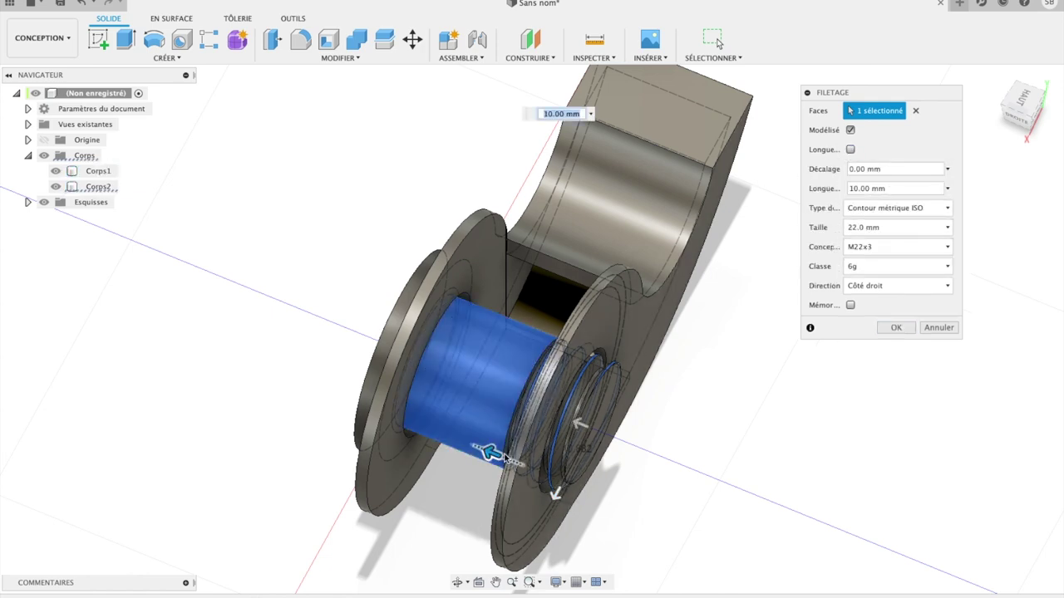
pyautogui.moveTo(490, 453); pyautogui.dragTo(537, 459)
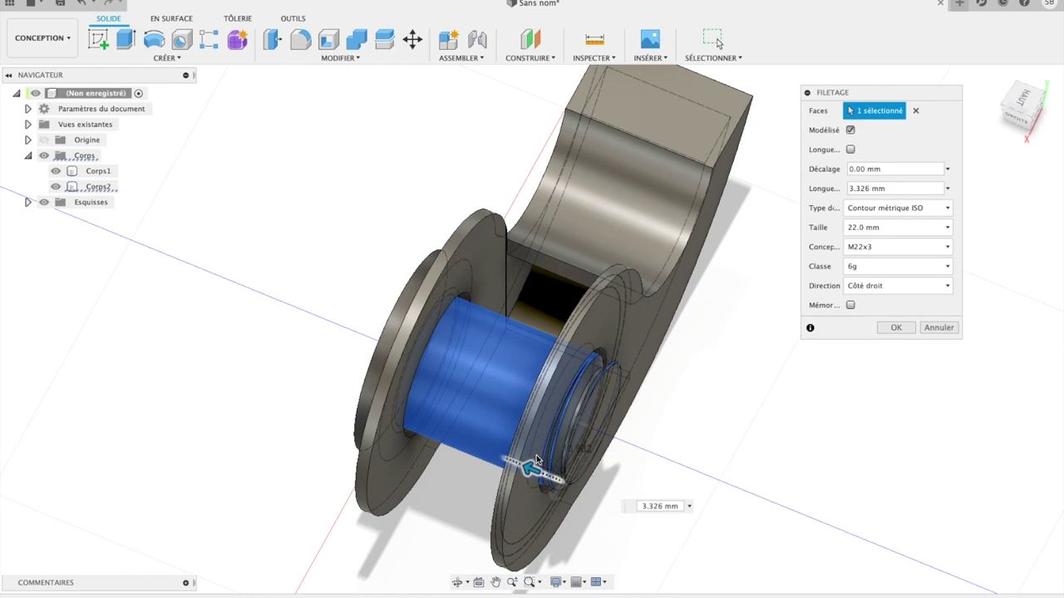
pyautogui.moveTo(538, 459); pyautogui.dragTo(532, 454)
pyautogui.click(896, 327)
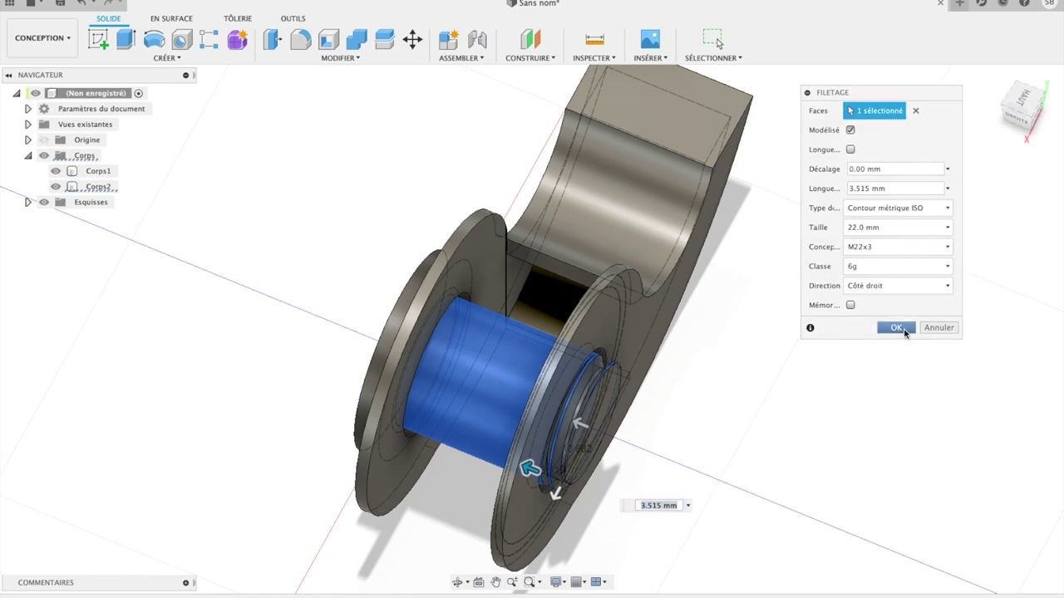
# - From the back view, sketch a circle about 33.4 mm across, centred on the axle, on the end face
pyautogui.click(1037, 116)
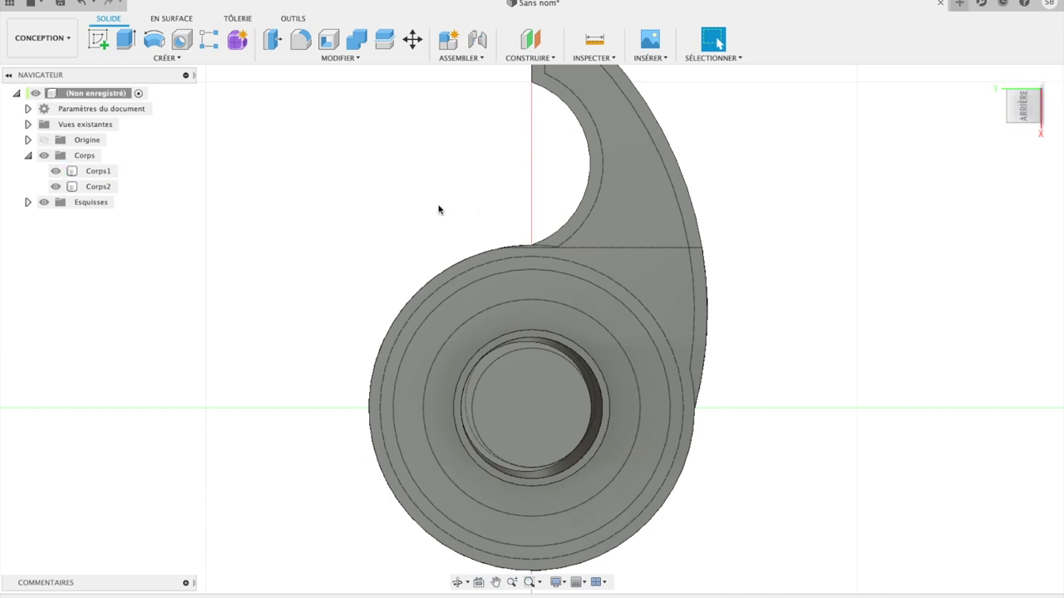
pyautogui.click(98, 39)
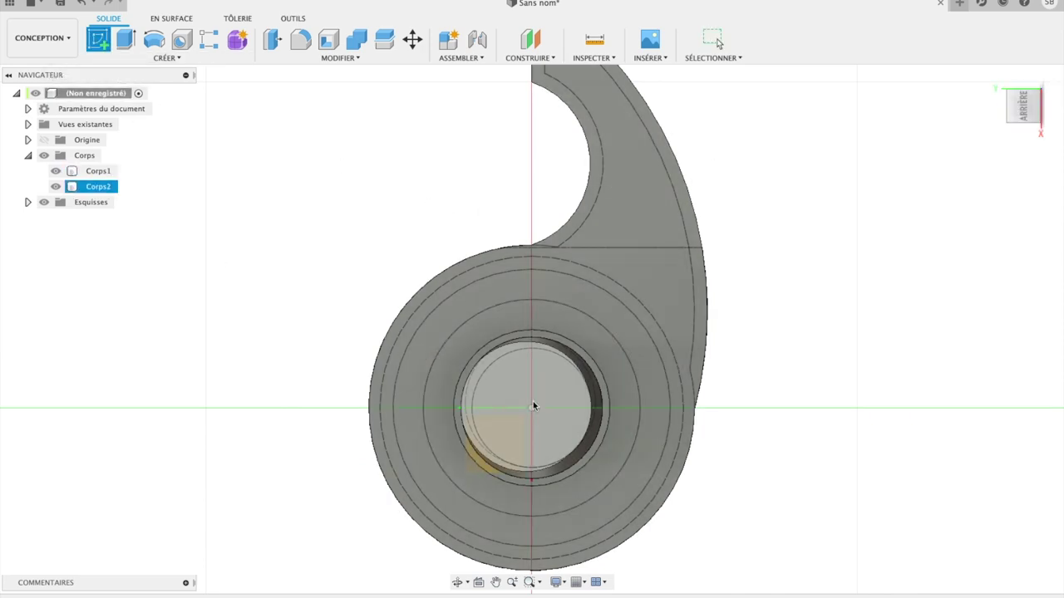
pyautogui.click(534, 404)
pyautogui.click(153, 39)
pyautogui.click(532, 409)
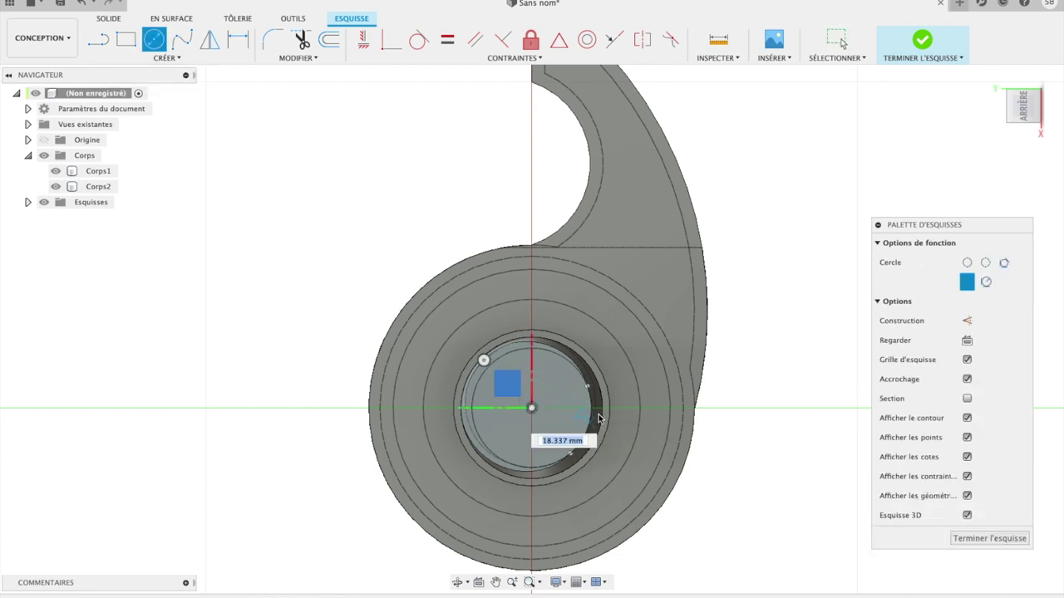
pyautogui.click(641, 419)
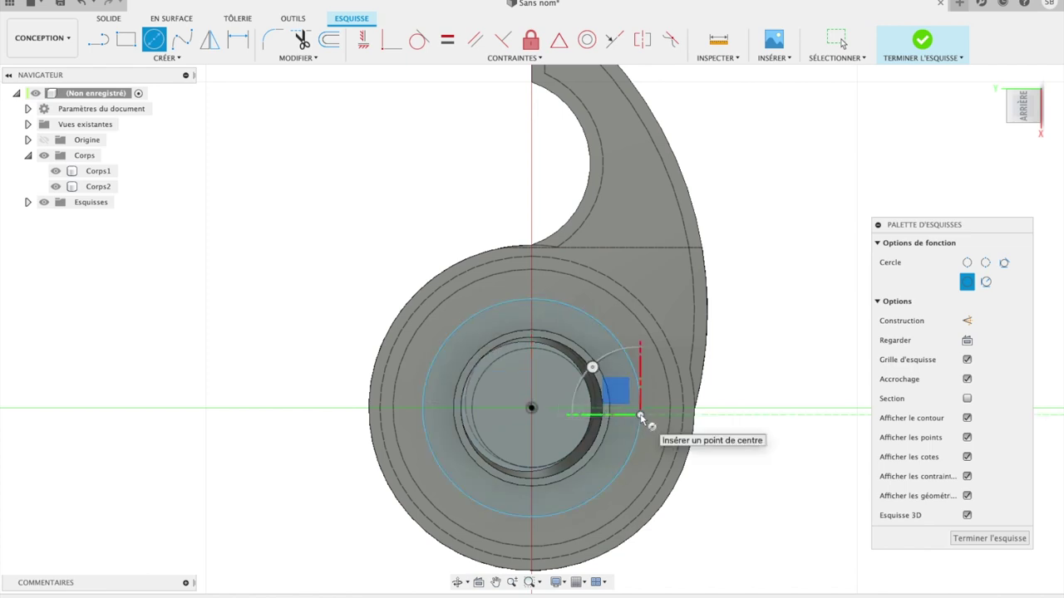
pyautogui.press('e')
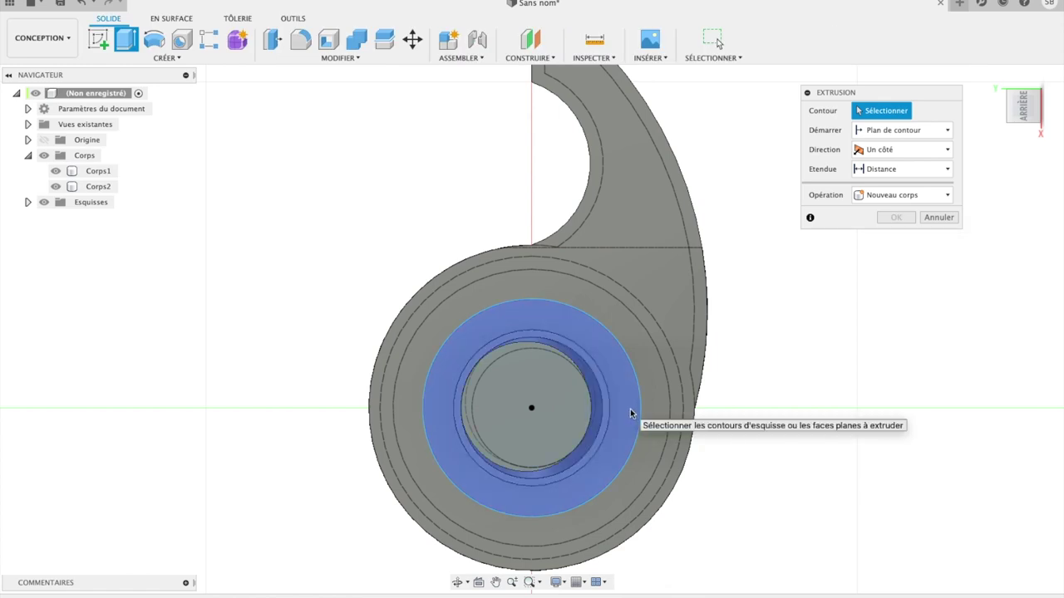
# - Select the ring and inner disc profiles and extrude them -3.737 mm
pyautogui.click(630, 409)
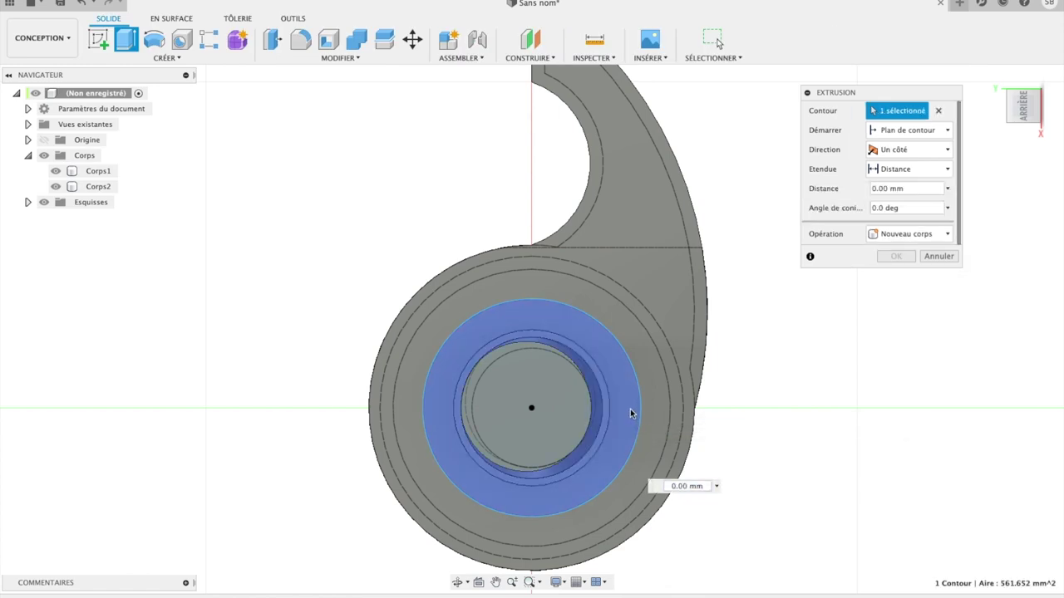
pyautogui.click(570, 411)
pyautogui.moveTo(1034, 133)
pyautogui.keyDown('shift'); pyautogui.mouseDown(button='middle')
pyautogui.moveTo(1054, 144)
pyautogui.moveTo(1034, 125)
pyautogui.mouseUp(button='middle'); pyautogui.keyUp('shift')
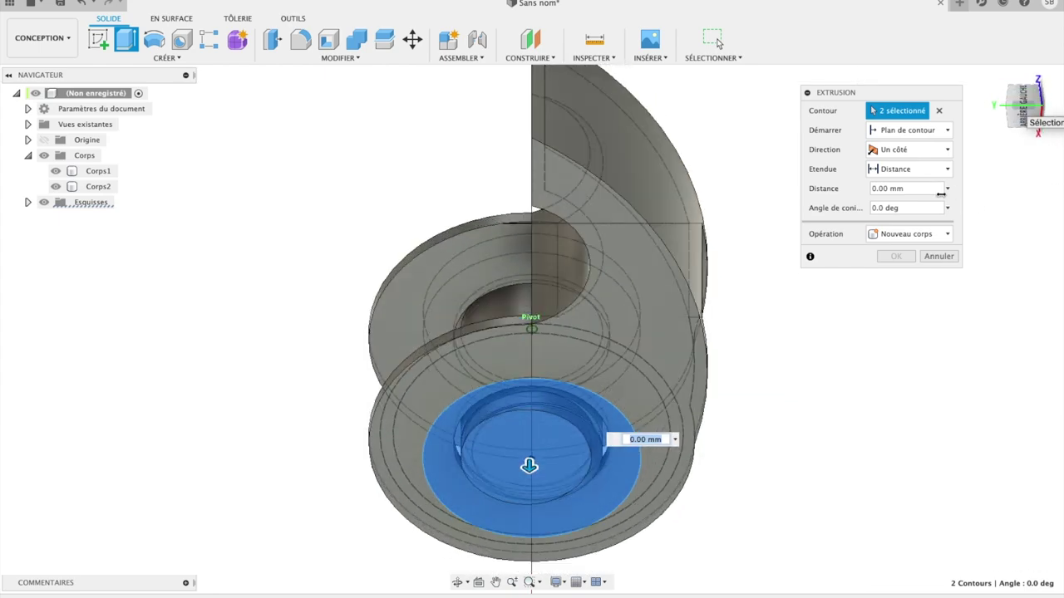
pyautogui.keyDown('shift'); pyautogui.moveTo(1035, 125); pyautogui.dragTo(949, 96, button='middle'); pyautogui.keyUp('shift')
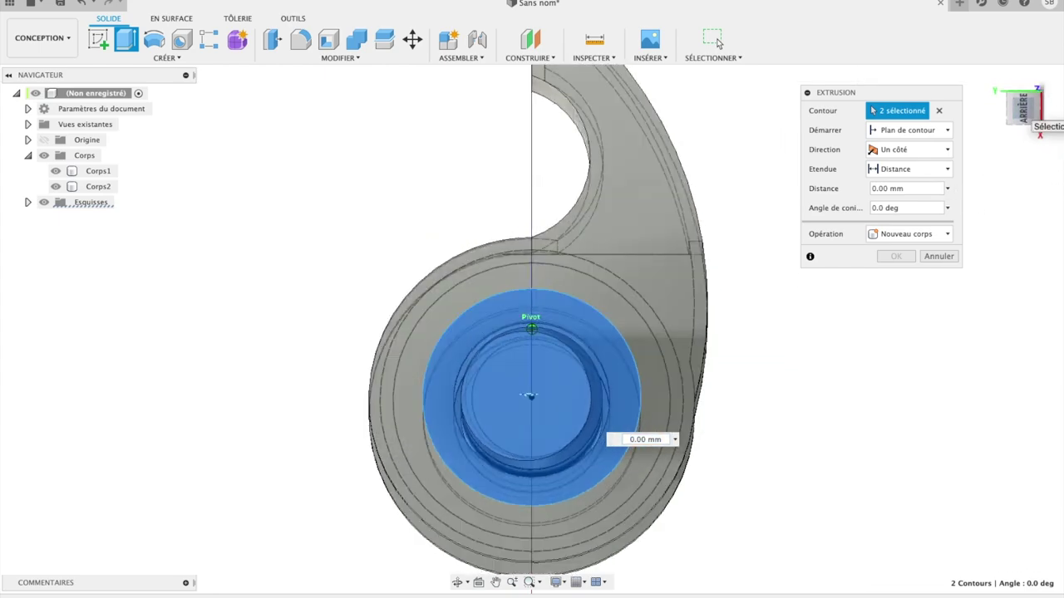
pyautogui.click(993, 78)
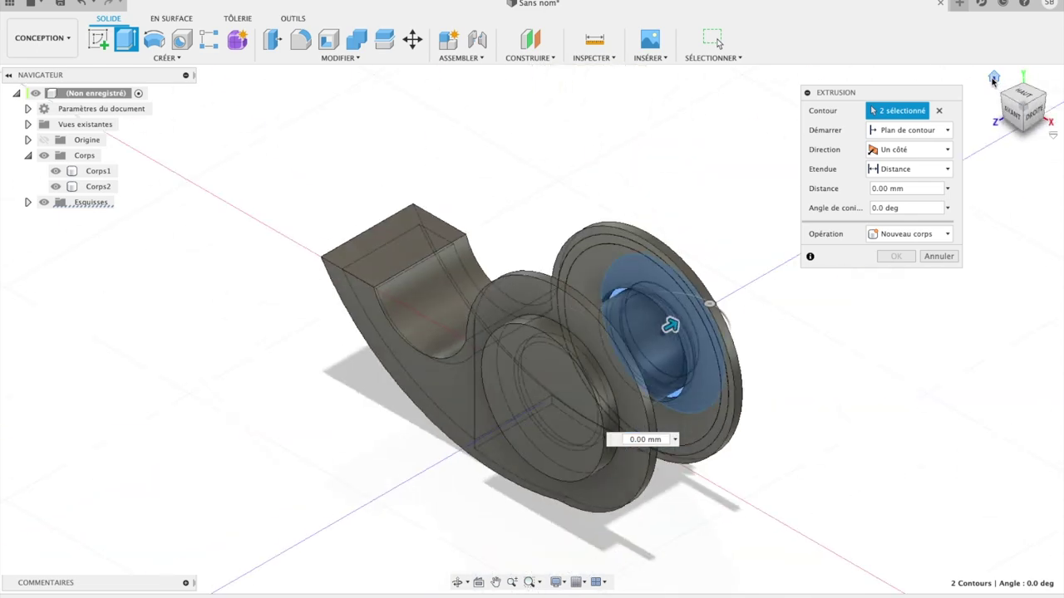
pyautogui.keyDown('shift'); pyautogui.moveTo(1026, 96); pyautogui.dragTo(946, 122, button='middle'); pyautogui.keyUp('shift')
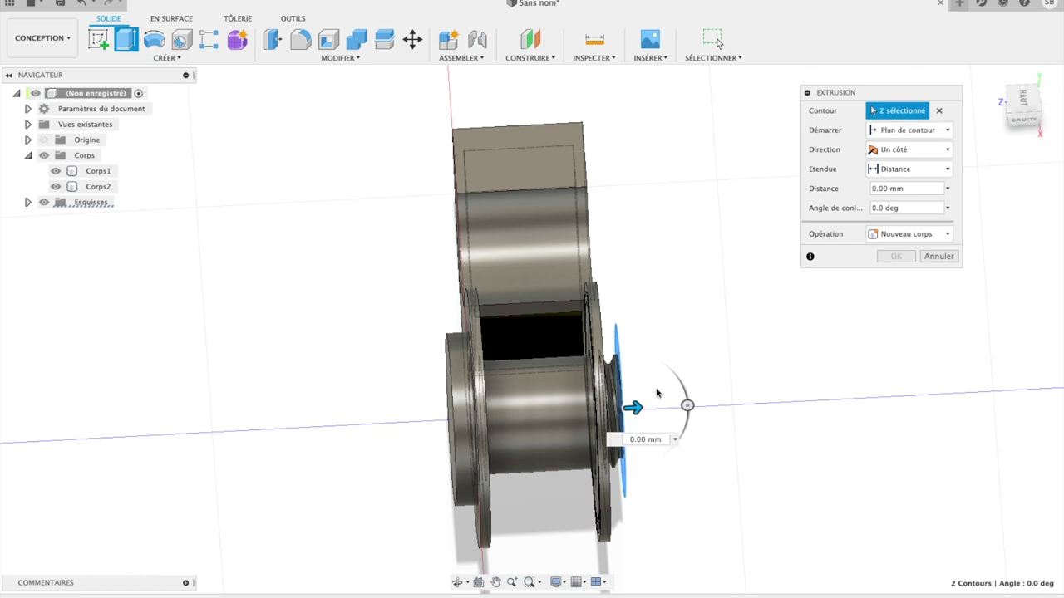
pyautogui.moveTo(635, 406); pyautogui.dragTo(622, 409)
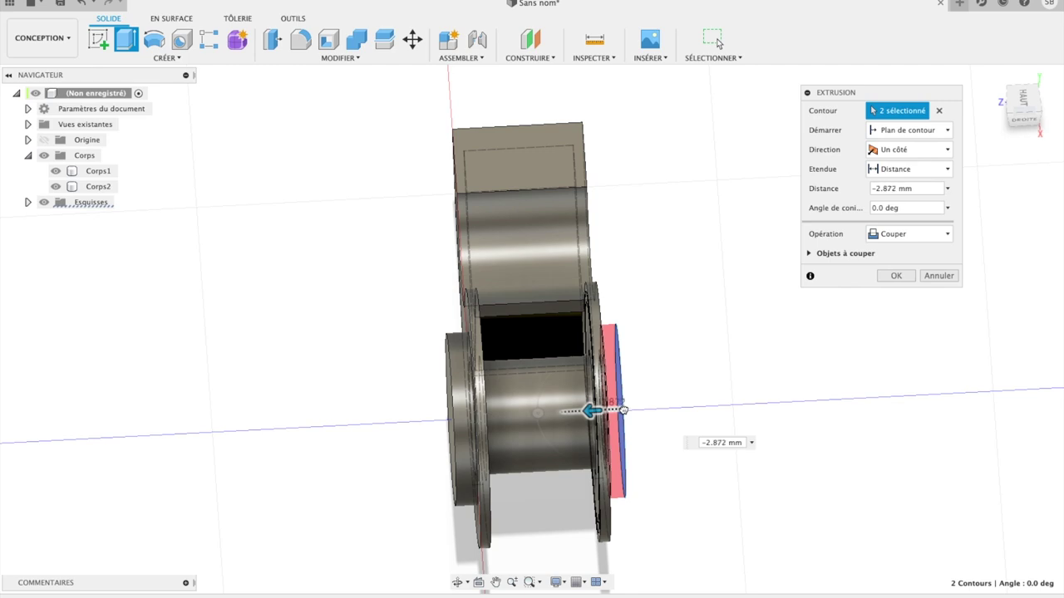
pyautogui.click(1026, 100)
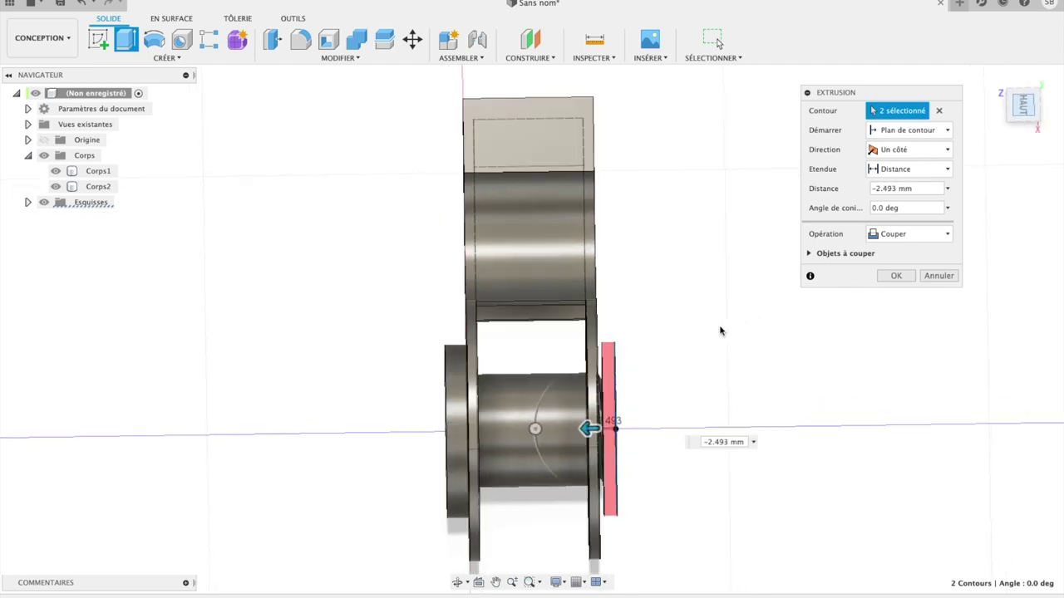
pyautogui.moveTo(587, 431); pyautogui.dragTo(579, 433)
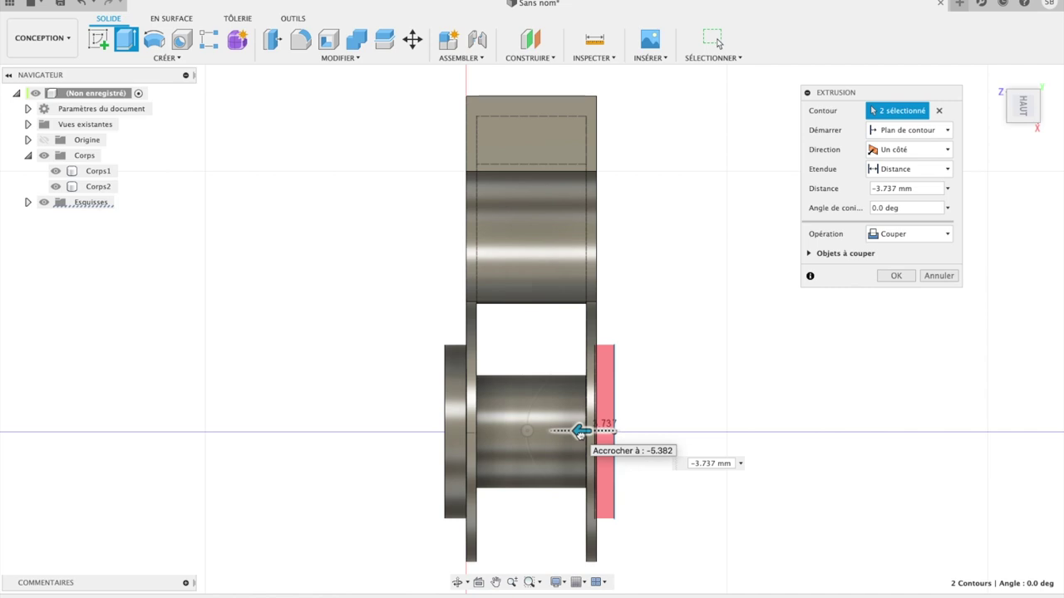
# - Make it a two-sided extrusion with side 2 at -2.488 mm, as new body Corps3
pyautogui.click(902, 150)
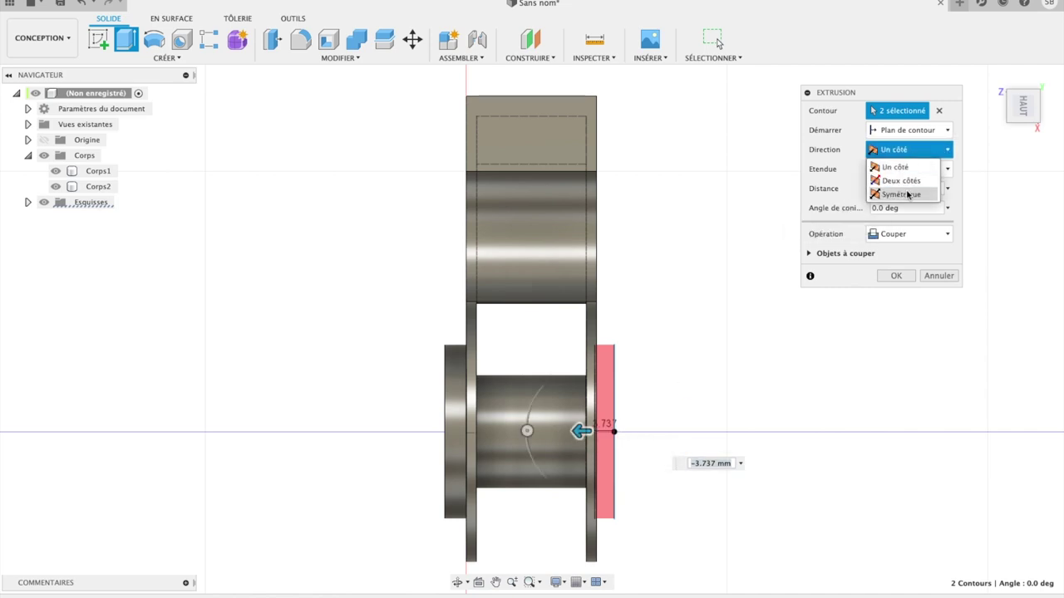
pyautogui.click(900, 181)
pyautogui.moveTo(601, 432); pyautogui.dragTo(626, 433)
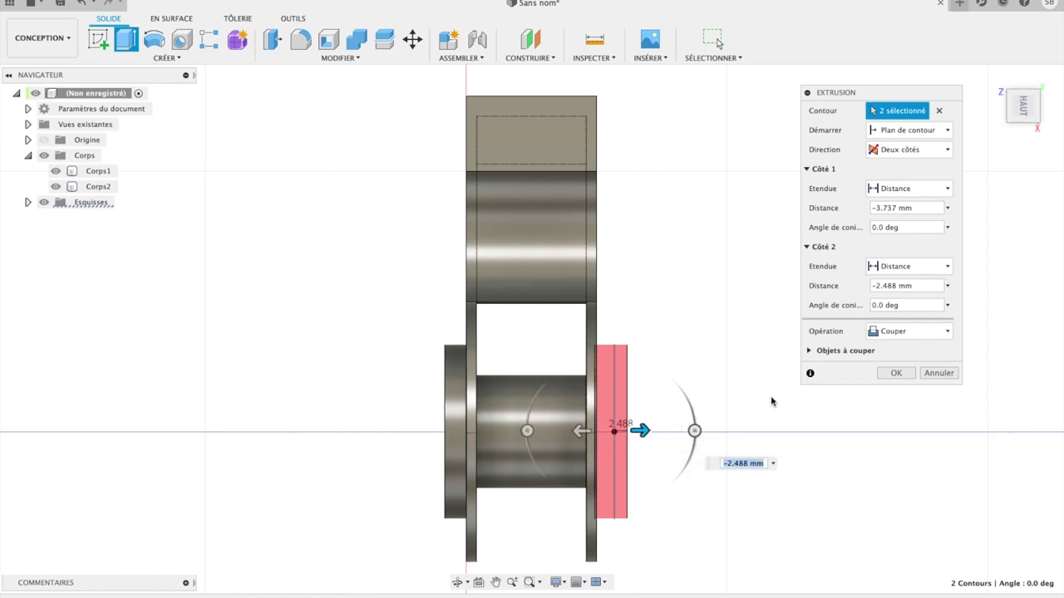
pyautogui.click(903, 333)
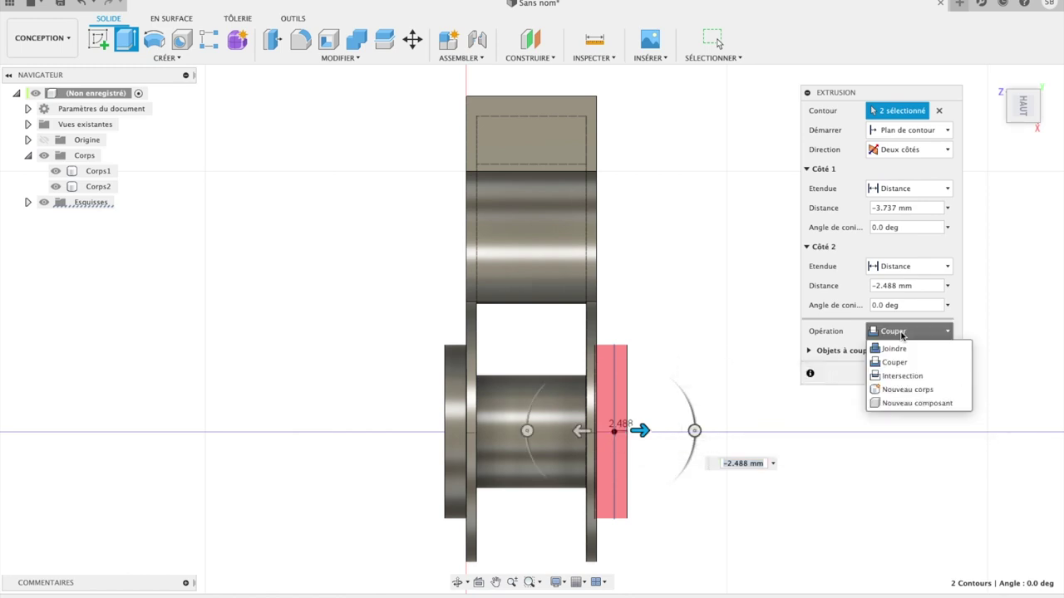
pyautogui.click(900, 390)
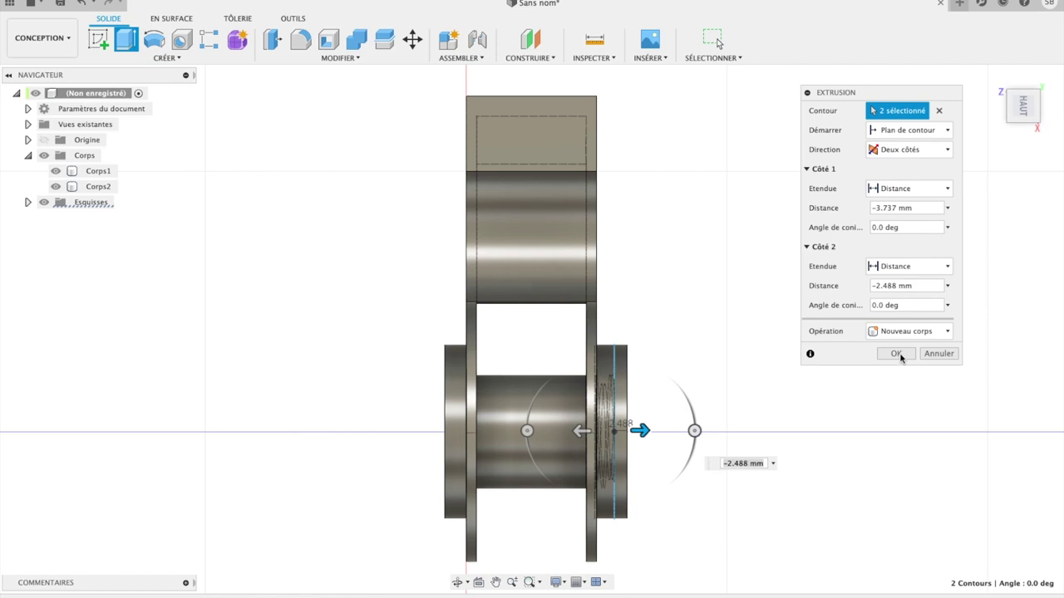
pyautogui.click(896, 354)
pyautogui.moveTo(1023, 106)
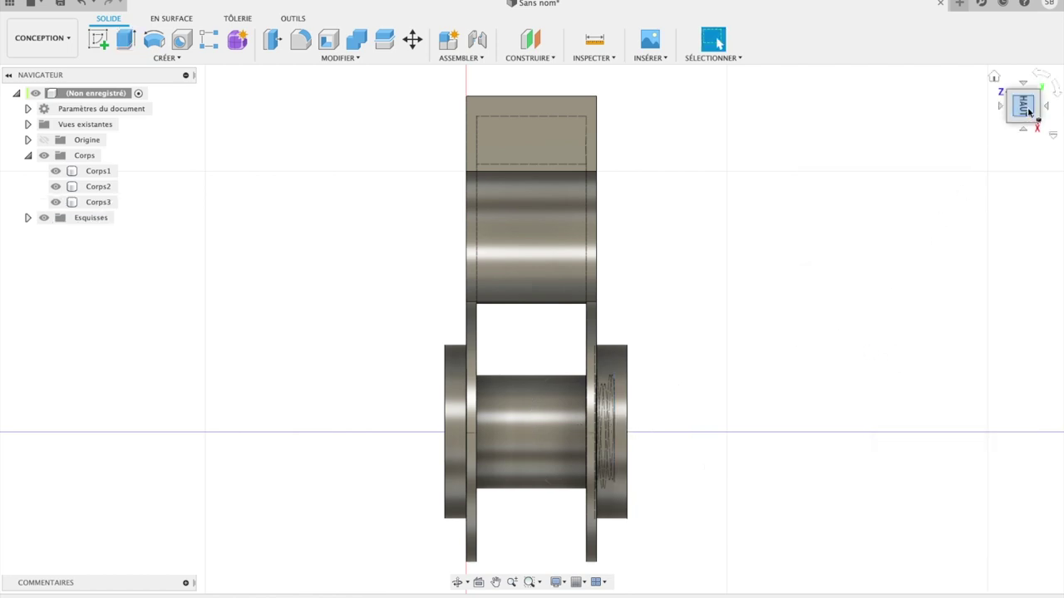
# - Hide Corps1 and inspect the spool from several angles, ending on the front view
pyautogui.moveTo(1024, 109)
pyautogui.mouseDown()
pyautogui.moveTo(1025, 88)
pyautogui.moveTo(1003, 100)
pyautogui.mouseUp()
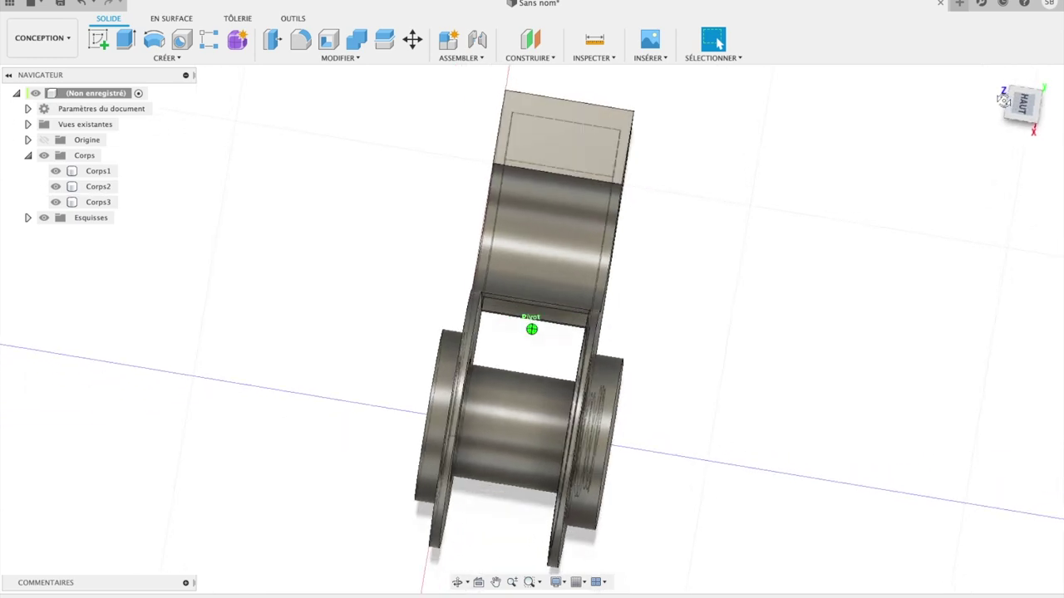
pyautogui.click(57, 171)
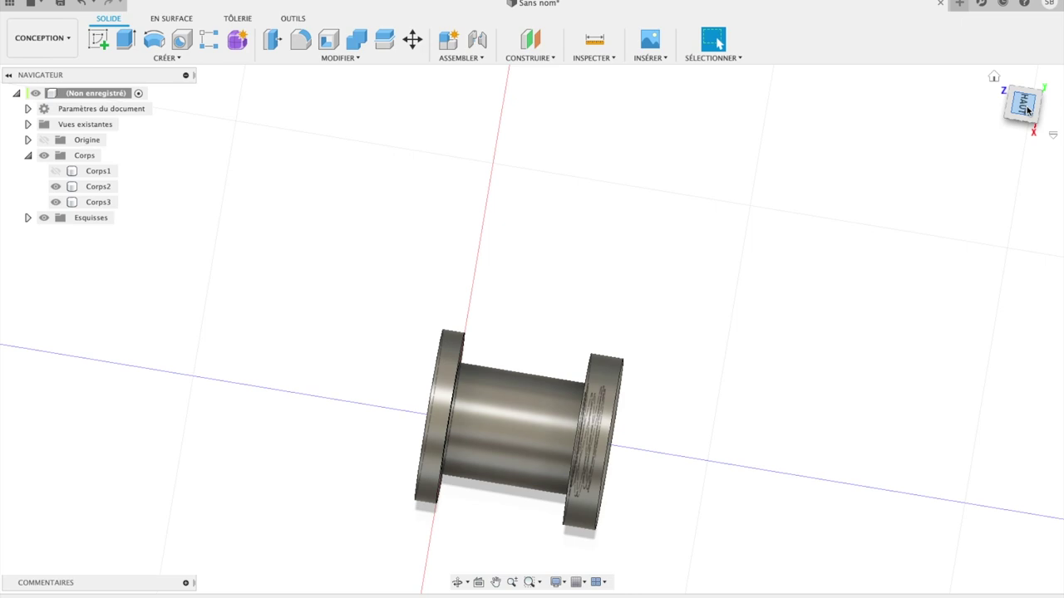
pyautogui.moveTo(1022, 107); pyautogui.dragTo(1008, 117)
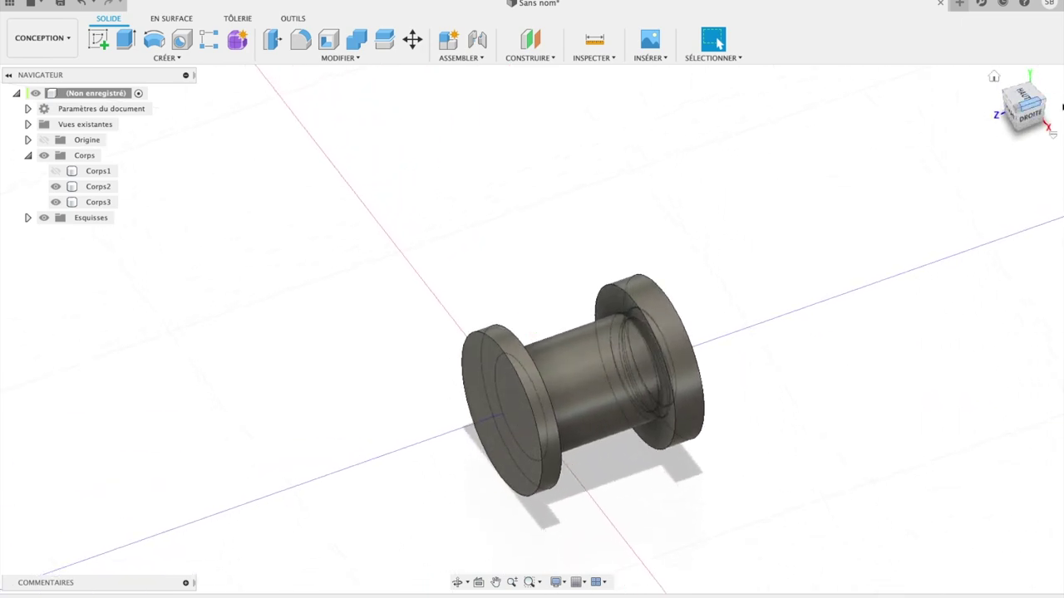
pyautogui.click(1007, 110)
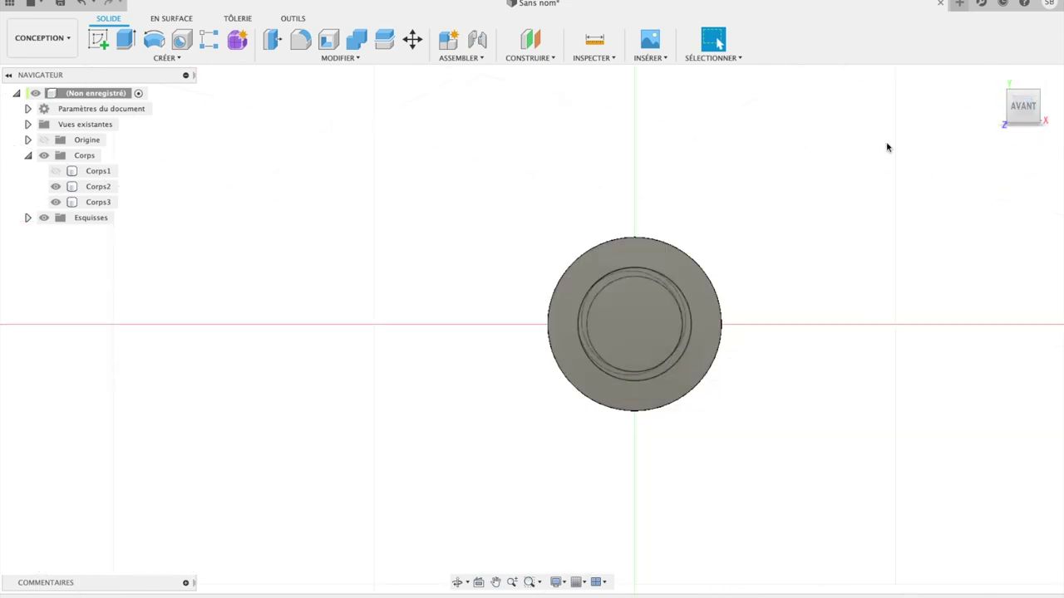
pyautogui.moveTo(1021, 105)
pyautogui.mouseDown()
pyautogui.moveTo(992, 137)
pyautogui.moveTo(707, 299)
pyautogui.mouseUp()
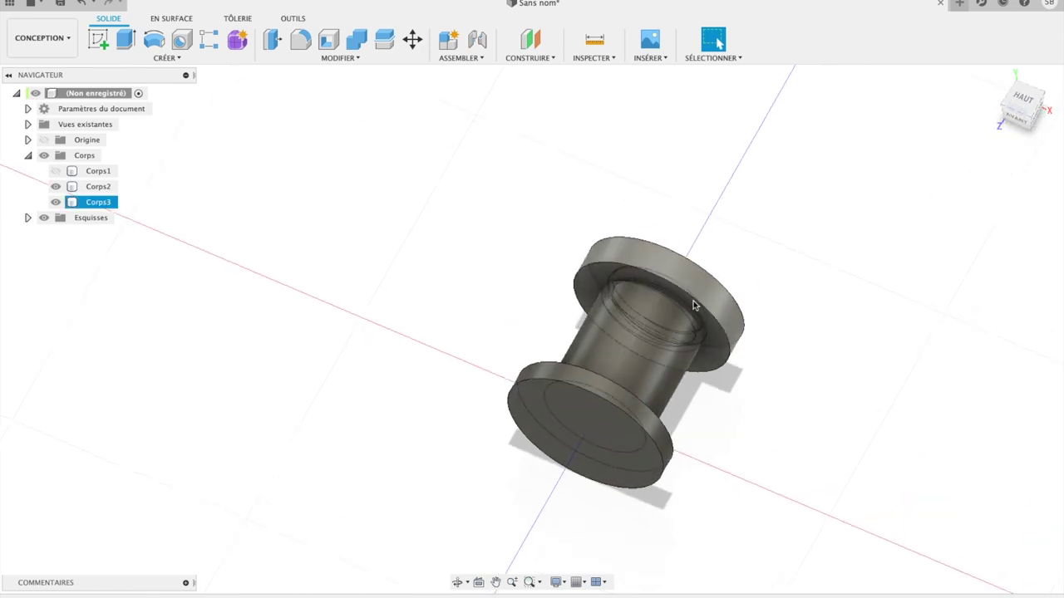
pyautogui.click(635, 306)
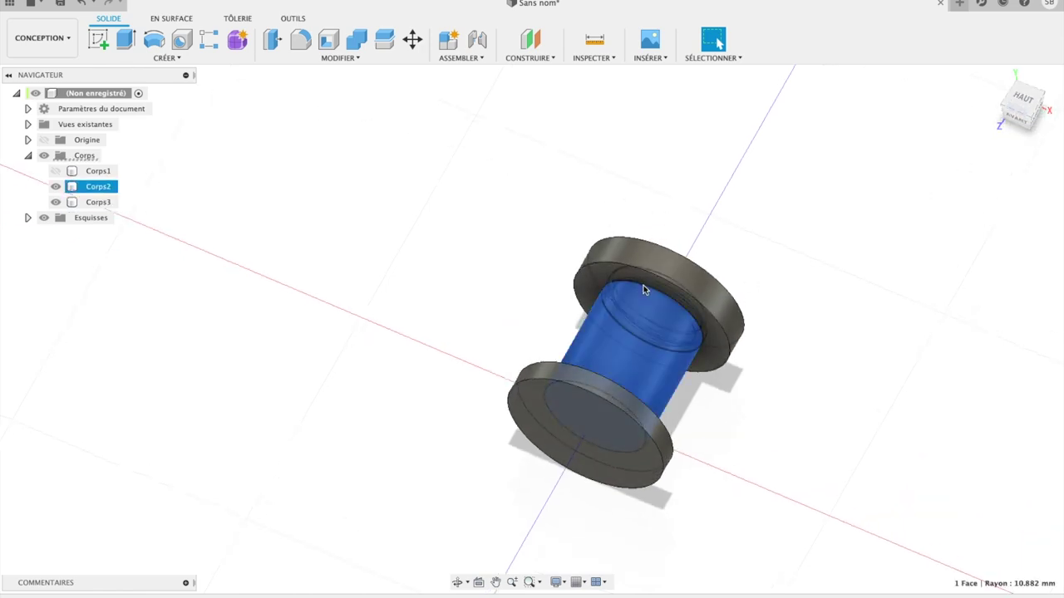
pyautogui.click(1013, 115)
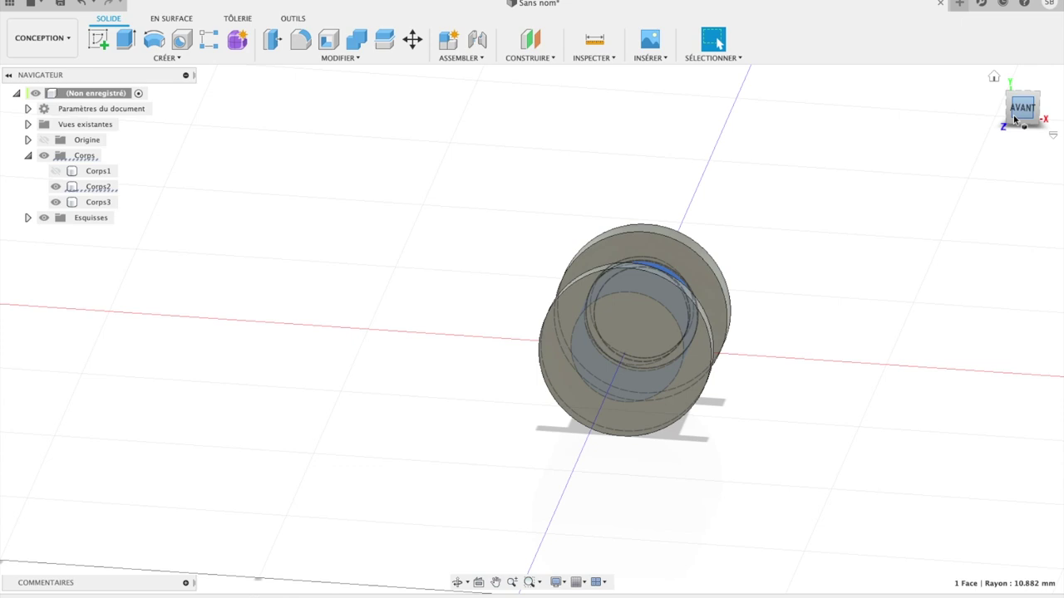
pyautogui.keyDown('shift'); pyautogui.moveTo(532, 328); pyautogui.dragTo(498, 374, button='middle'); pyautogui.keyUp('shift')
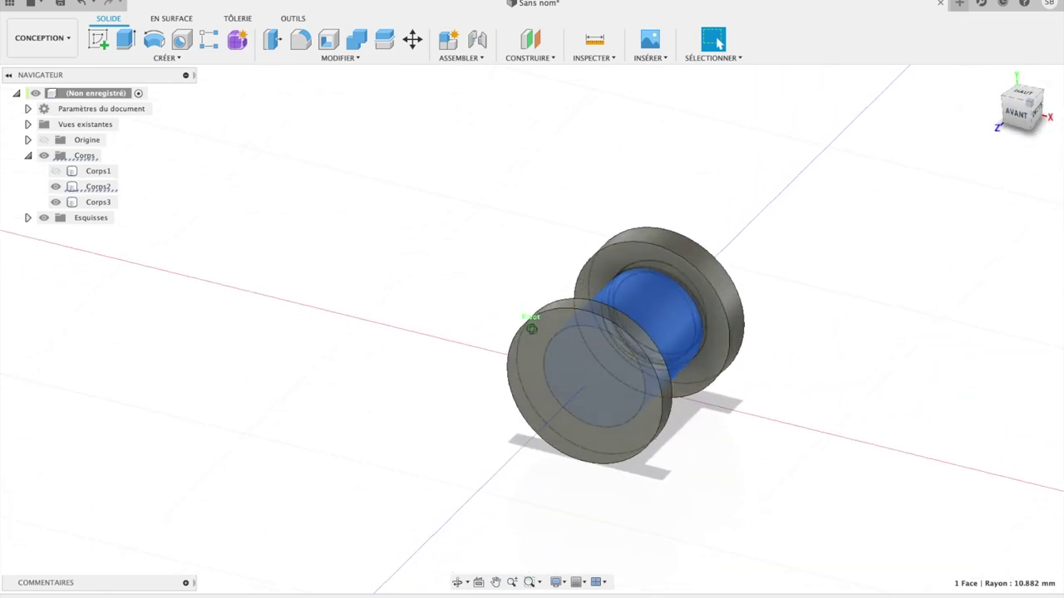
pyautogui.click(1017, 115)
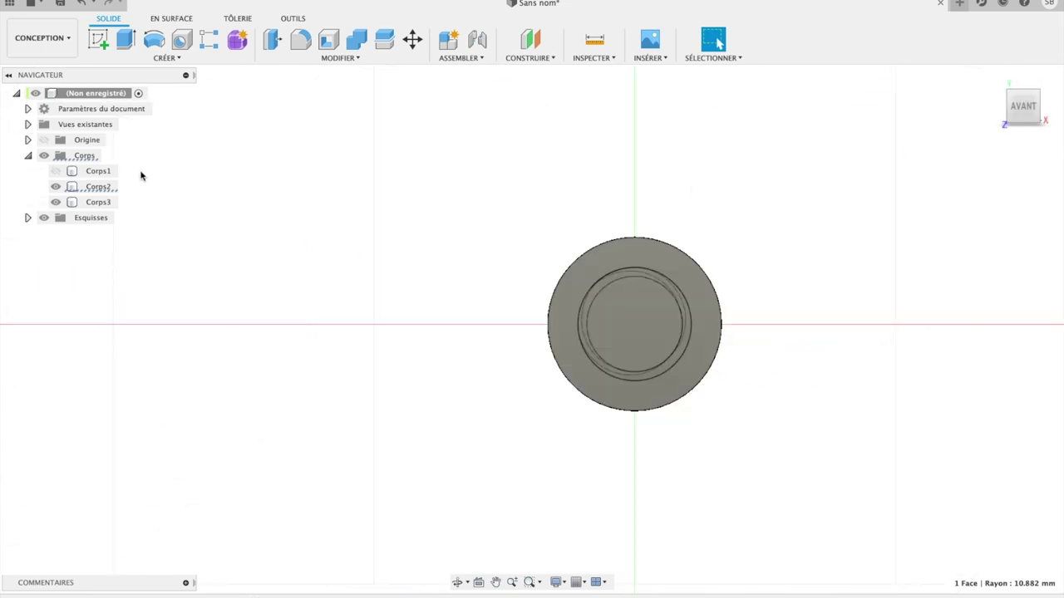
pyautogui.click(100, 40)
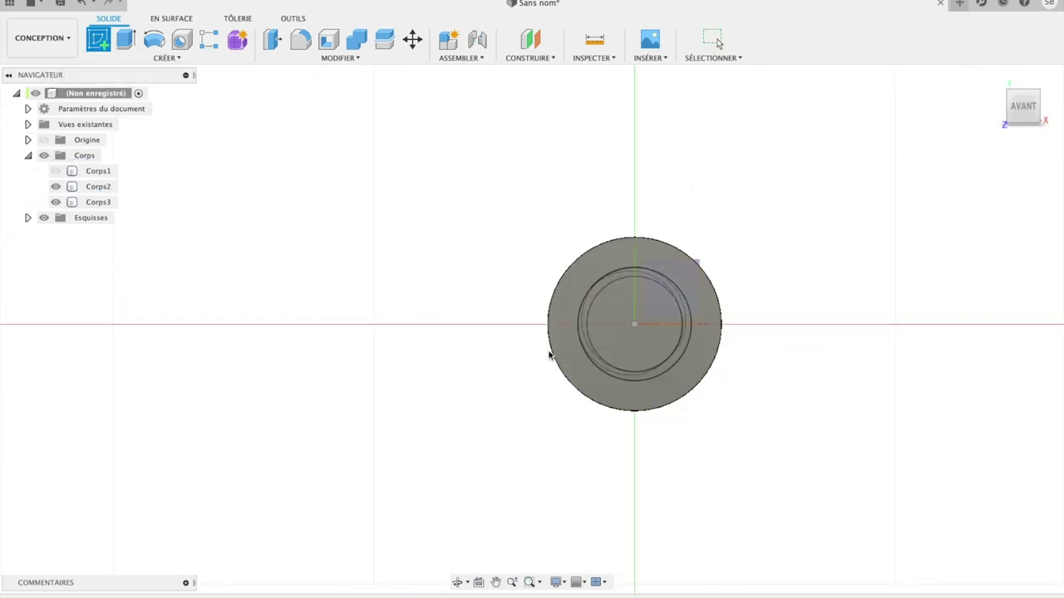
# - Sketch a circle at the origin on the spool's front face and select its profile to extrude
pyautogui.click(582, 341)
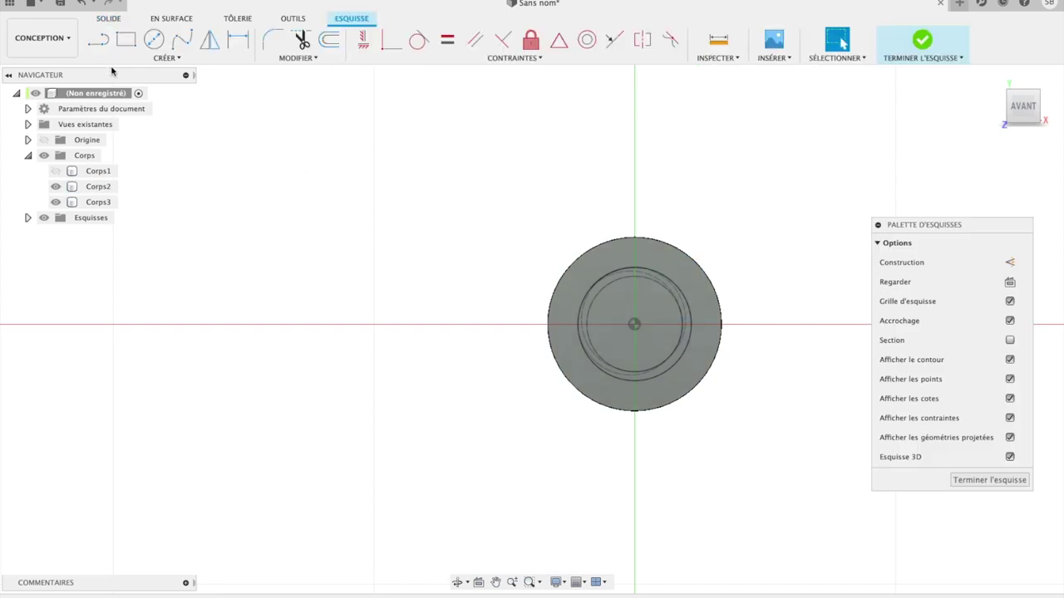
pyautogui.click(153, 39)
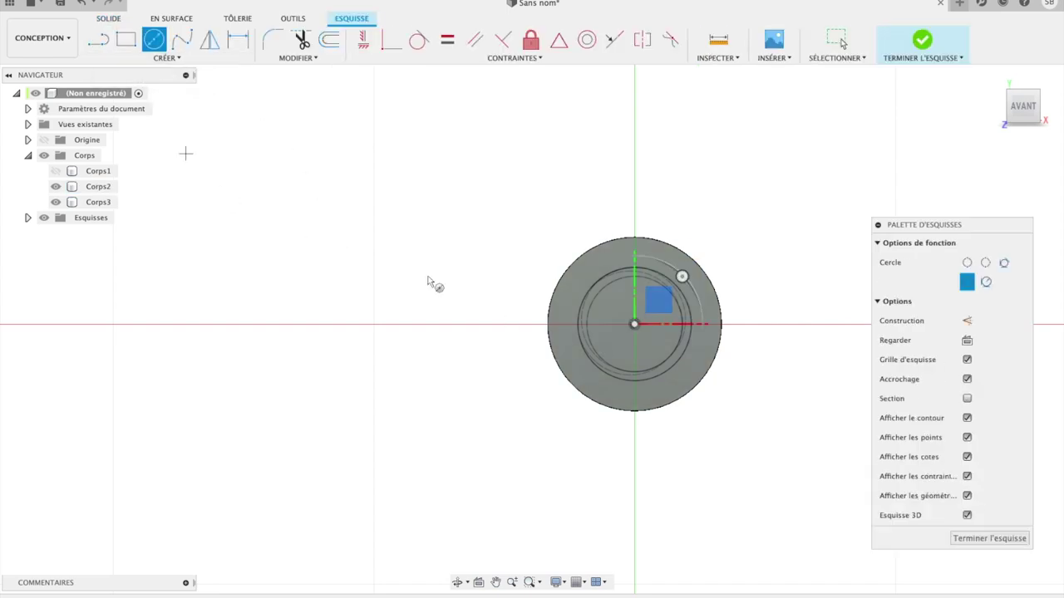
pyautogui.click(635, 327)
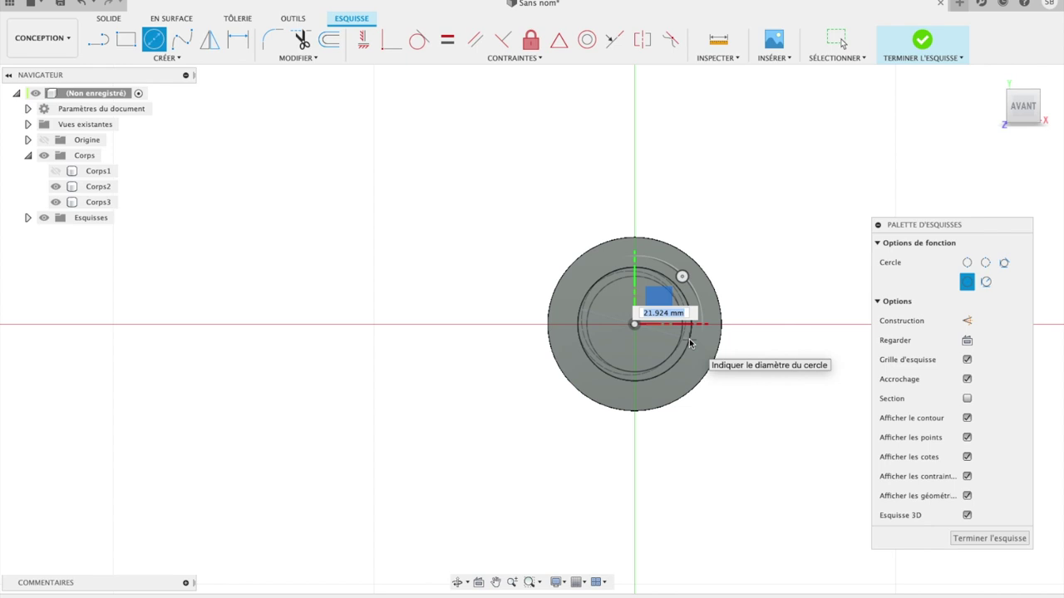
pyautogui.click(690, 343)
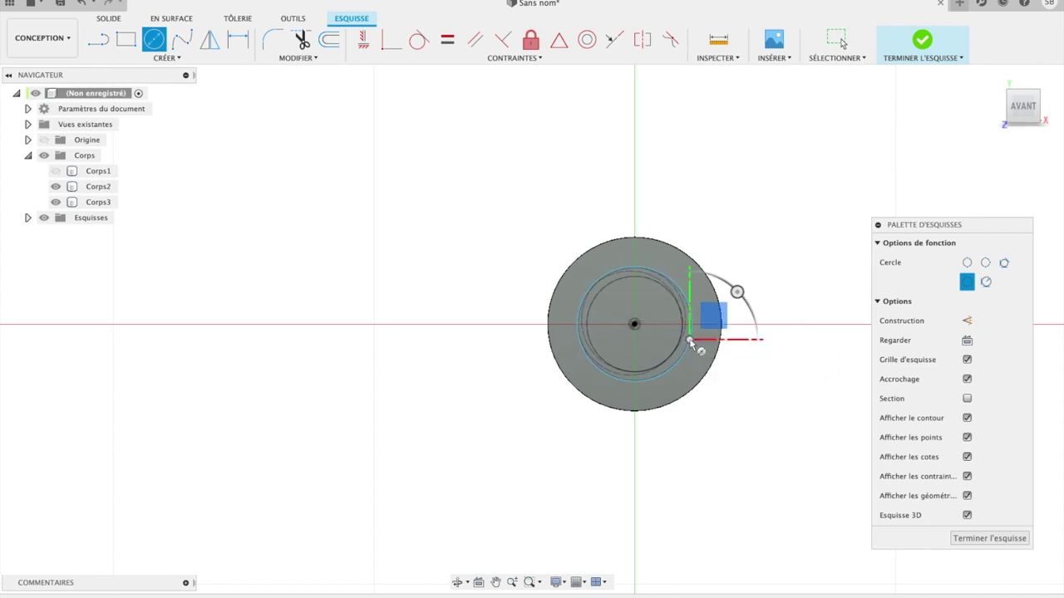
pyautogui.press('e')
pyautogui.click(683, 344)
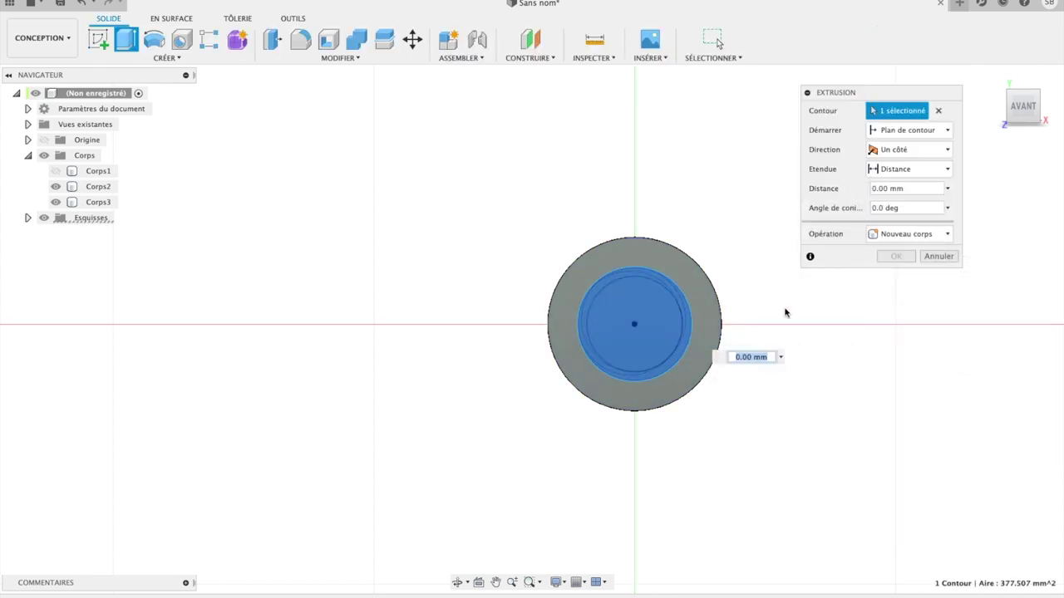
# - With Corps2 hidden, cut the circle about 33.5 mm into the disc, then show Corps2 again
pyautogui.moveTo(1022, 107); pyautogui.dragTo(1007, 123)
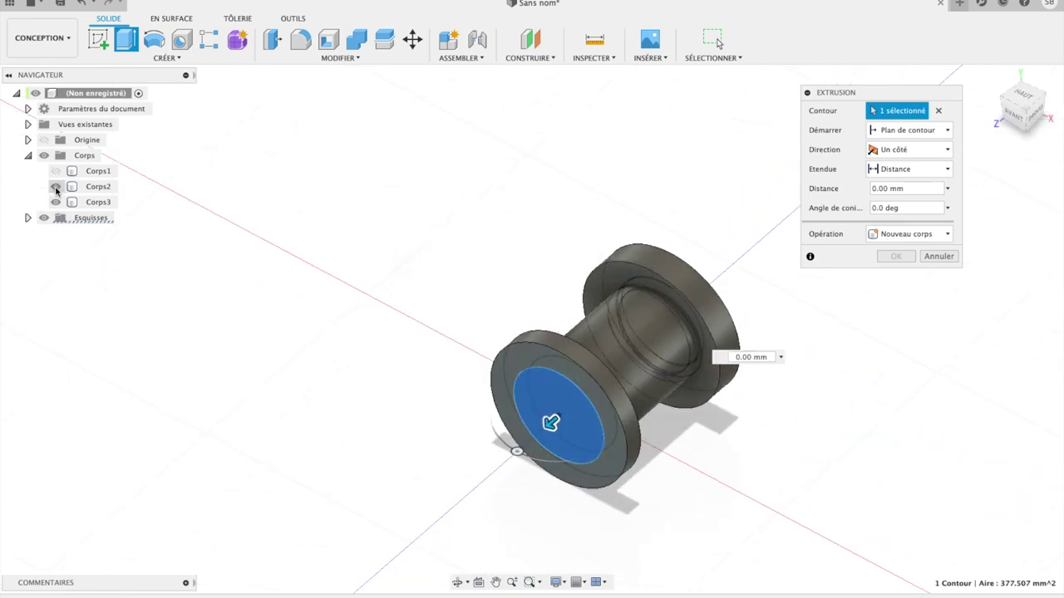
pyautogui.click(56, 186)
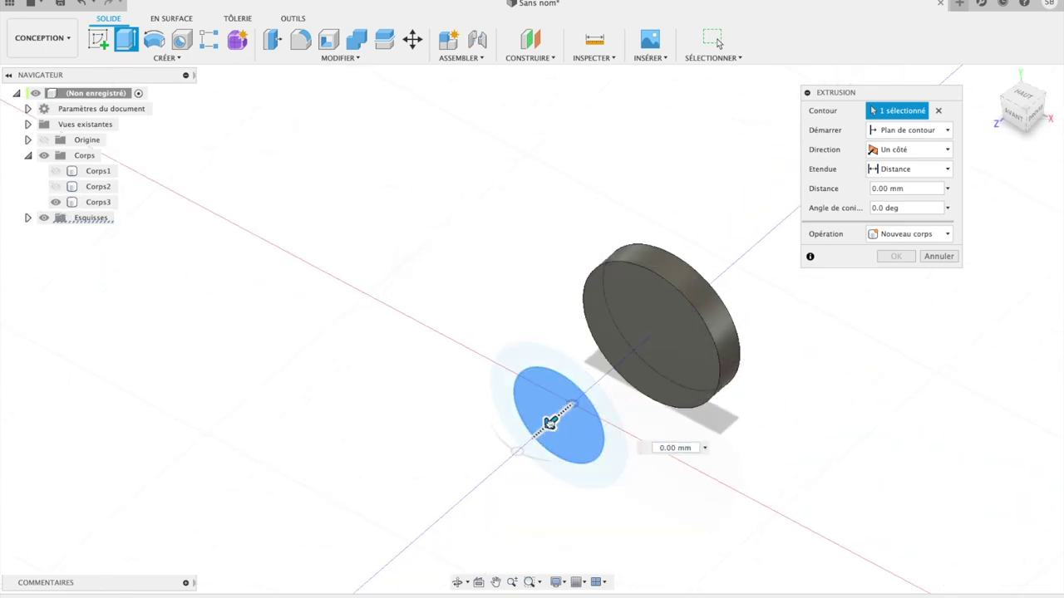
pyautogui.moveTo(549, 423); pyautogui.dragTo(665, 367)
pyautogui.moveTo(665, 324); pyautogui.dragTo(671, 316)
pyautogui.click(1027, 98)
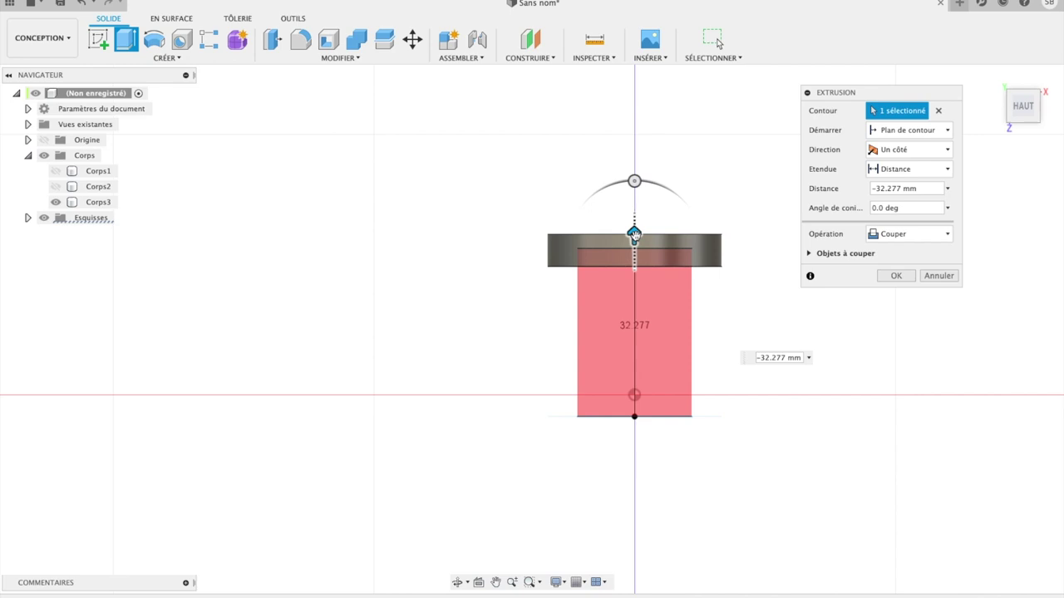
pyautogui.moveTo(634, 231); pyautogui.dragTo(686, 290)
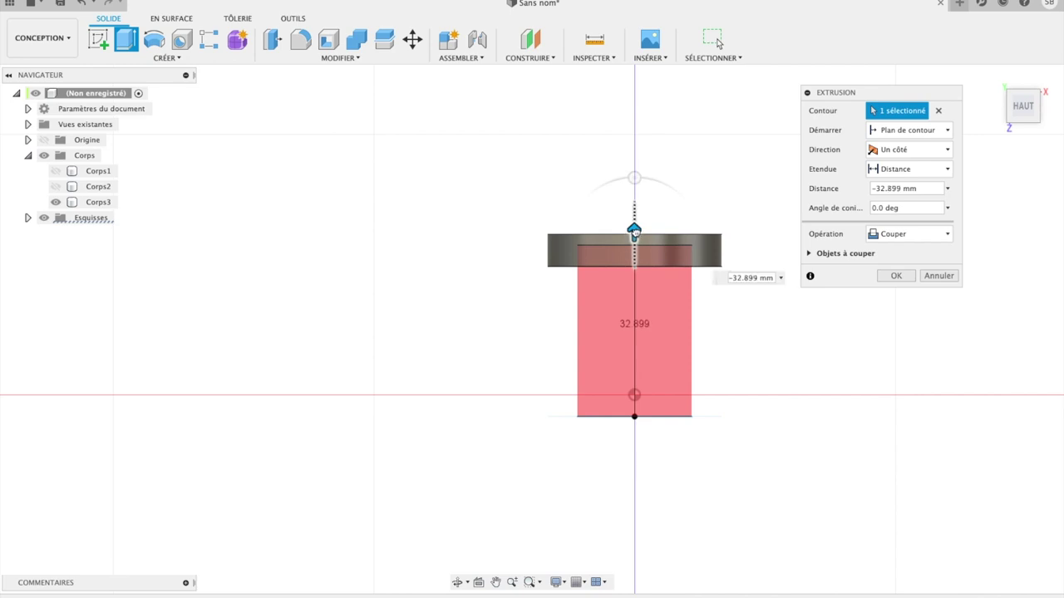
pyautogui.click(896, 275)
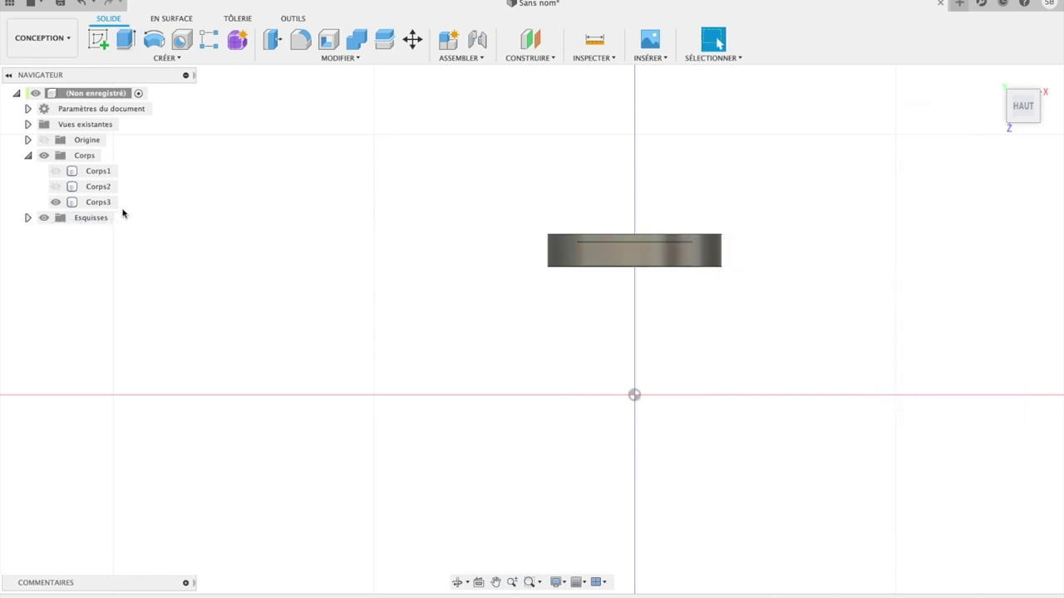
pyautogui.click(57, 188)
# - Hide Corps2, tilt the view, and select the inner face of the back disc's hole
pyautogui.click(56, 188)
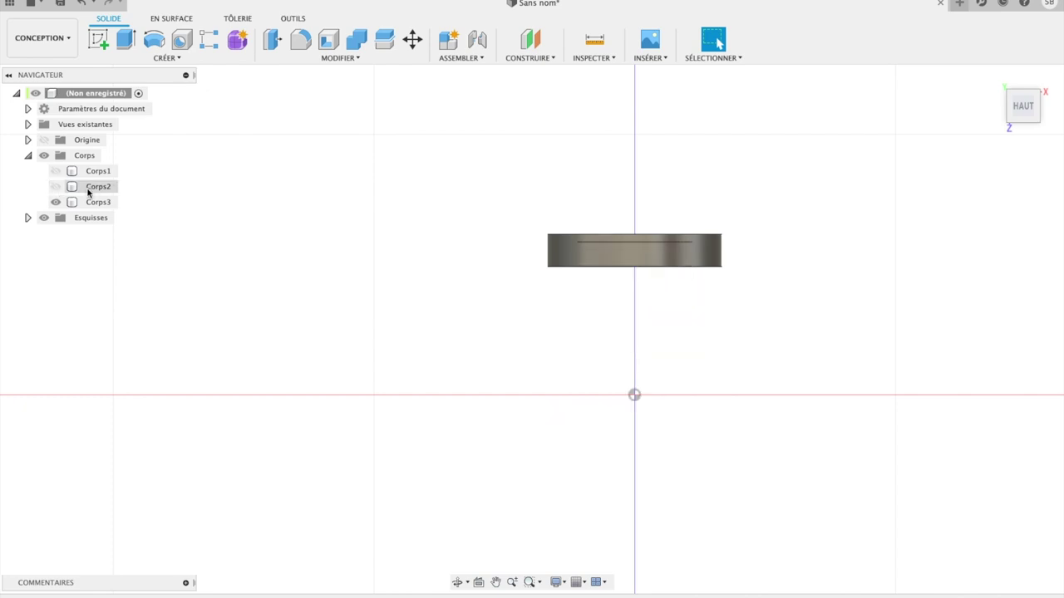
pyautogui.moveTo(1023, 105); pyautogui.dragTo(1016, 86)
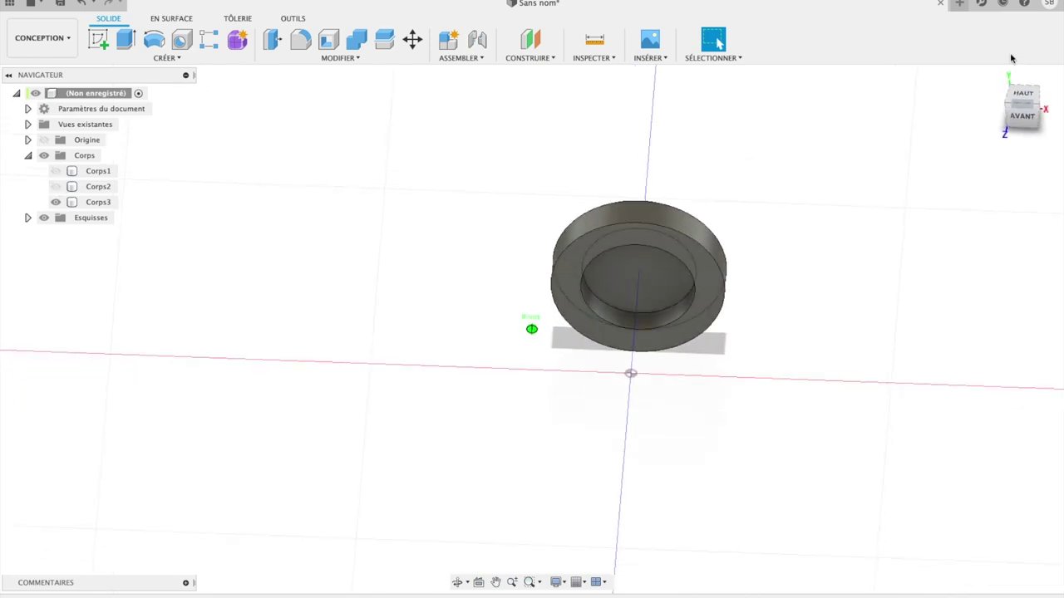
pyautogui.keyDown('shift'); pyautogui.moveTo(531, 329); pyautogui.dragTo(656, 316, button='middle'); pyautogui.keyUp('shift')
pyautogui.click(663, 311)
pyautogui.click(652, 340)
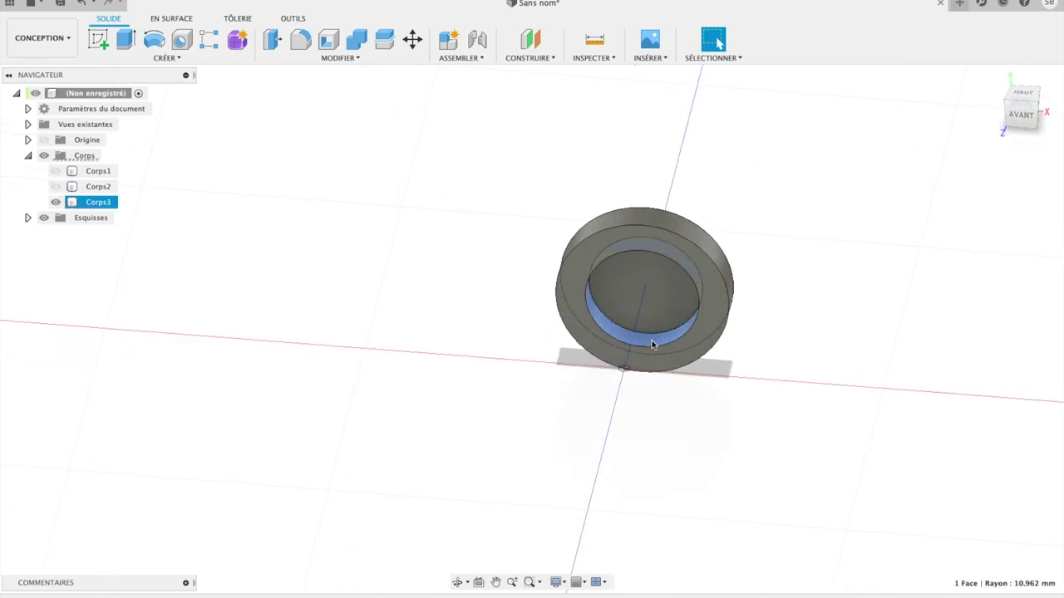
# - Add a modeled M22x3 thread, 22.0 mm, 6H, right-hand, to the hole, then show Corps2 again
pyautogui.click(162, 58)
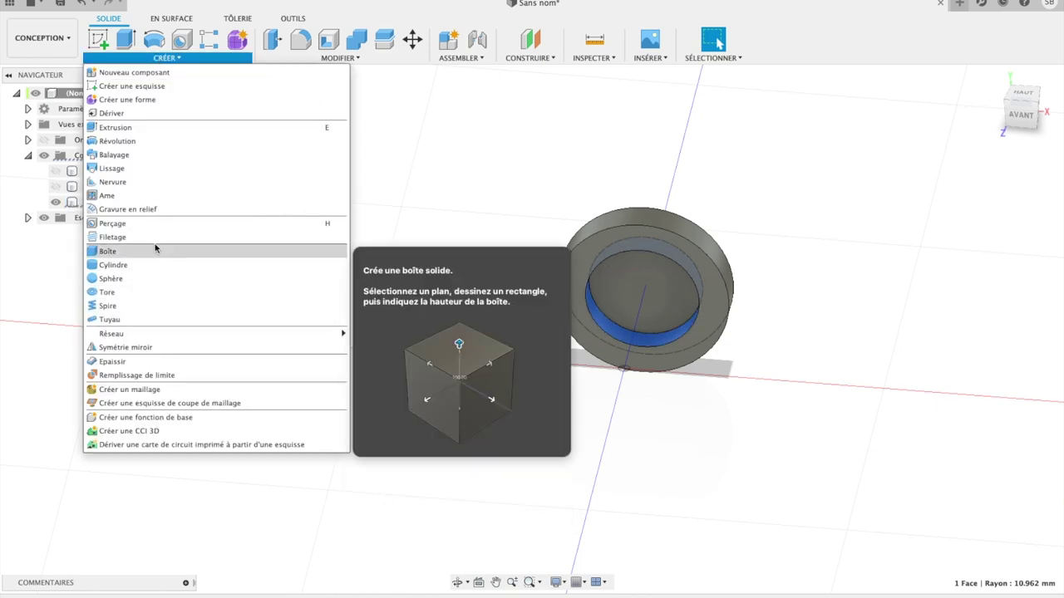
pyautogui.click(152, 238)
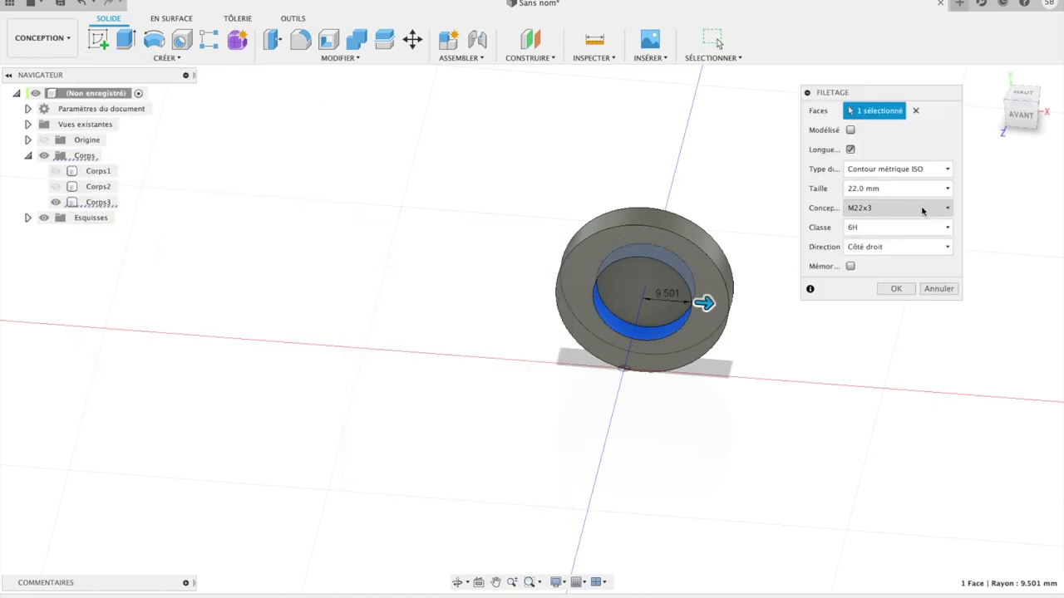
pyautogui.click(850, 130)
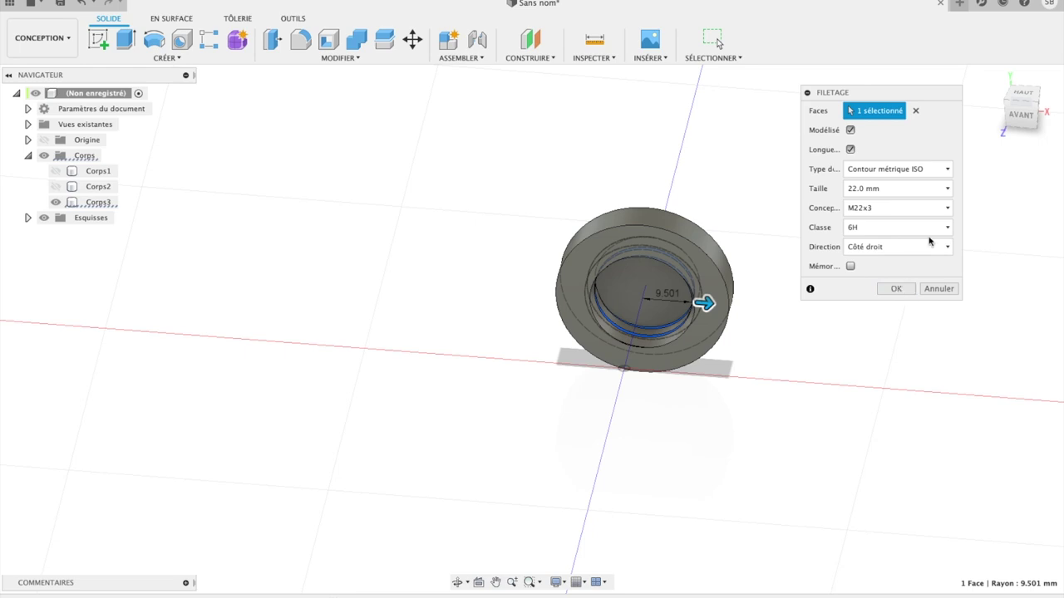
pyautogui.click(948, 189)
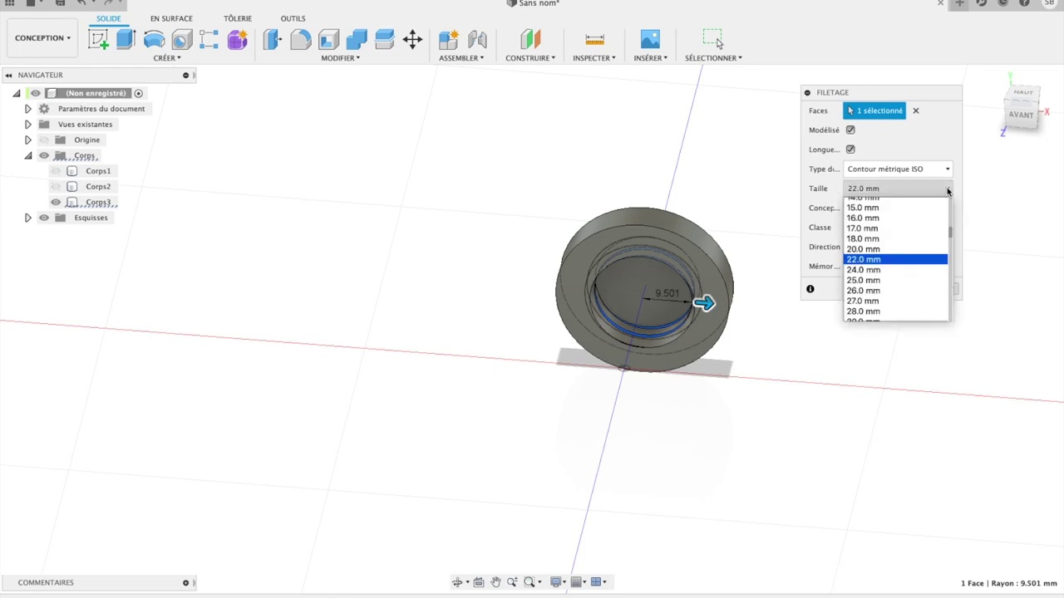
pyautogui.click(901, 255)
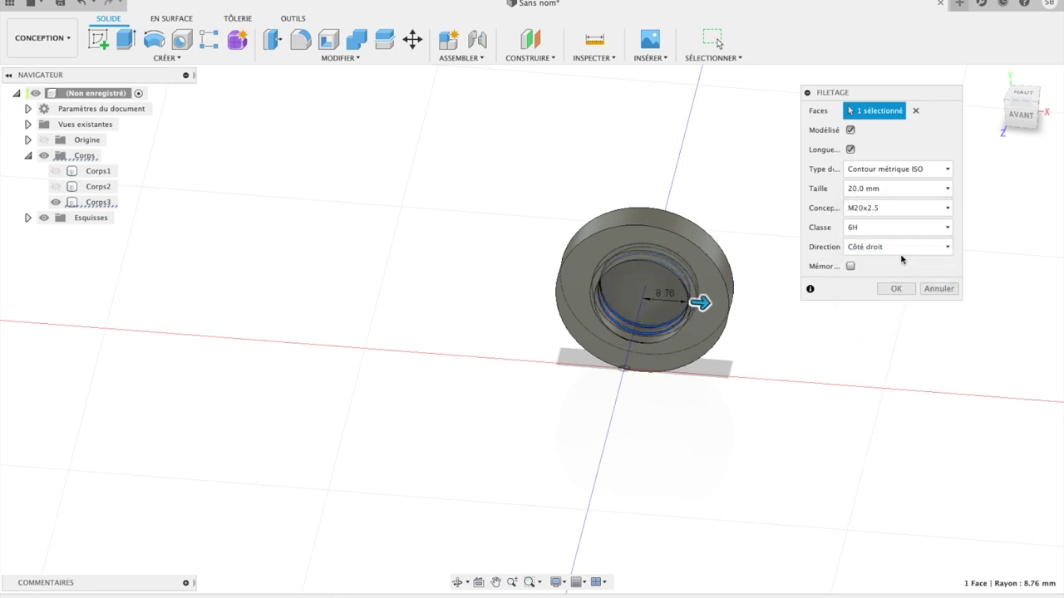
pyautogui.click(948, 190)
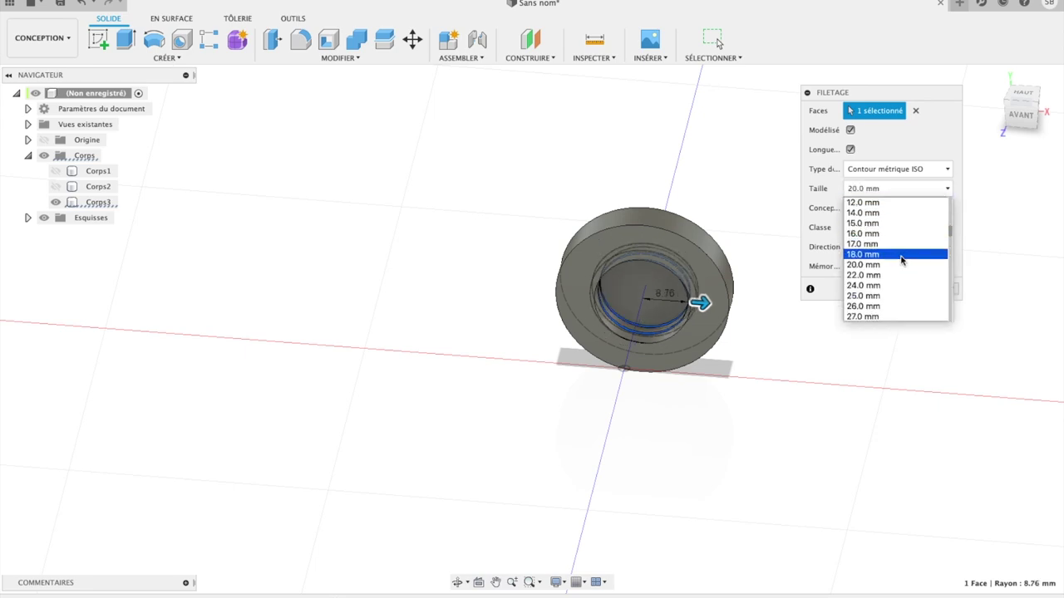
pyautogui.click(887, 275)
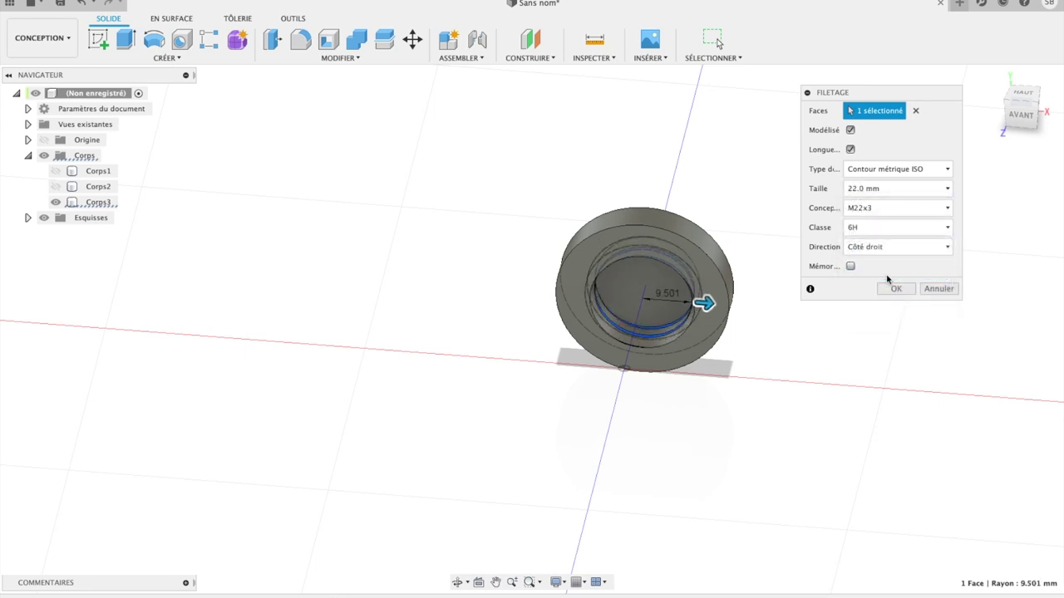
pyautogui.click(885, 190)
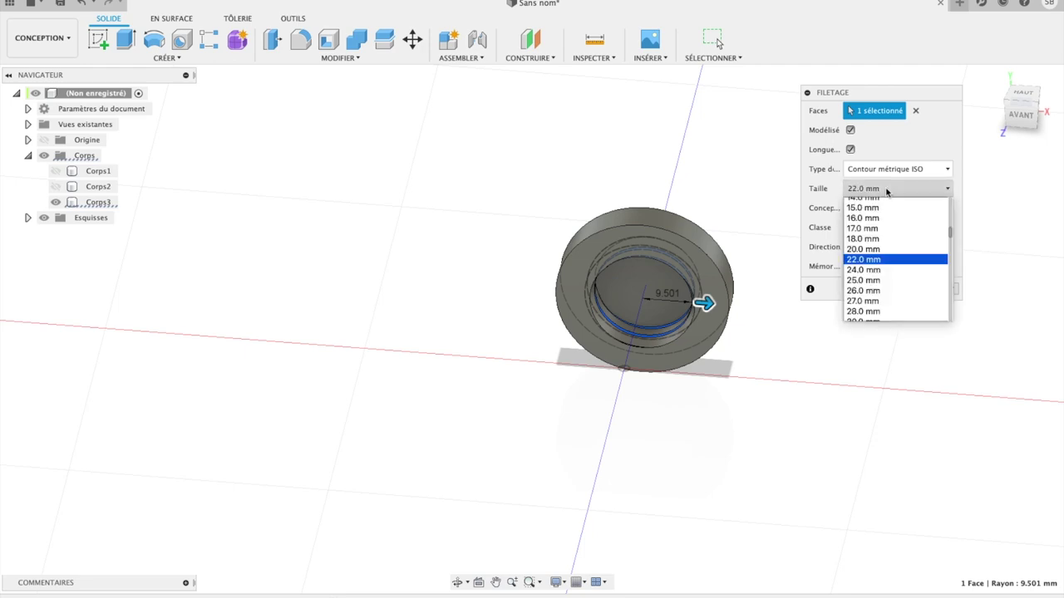
pyautogui.click(966, 156)
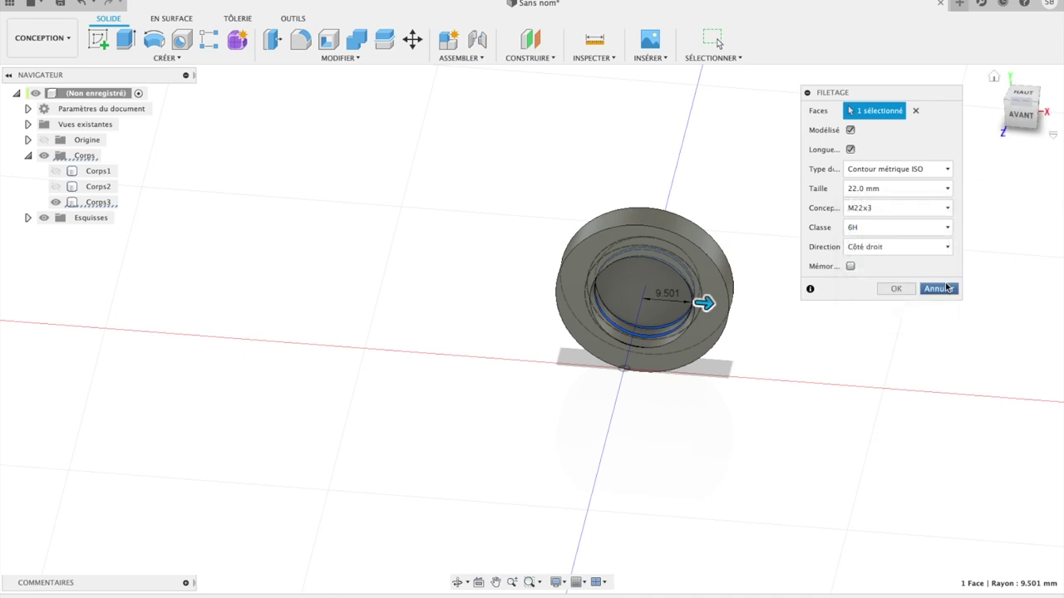
pyautogui.click(896, 289)
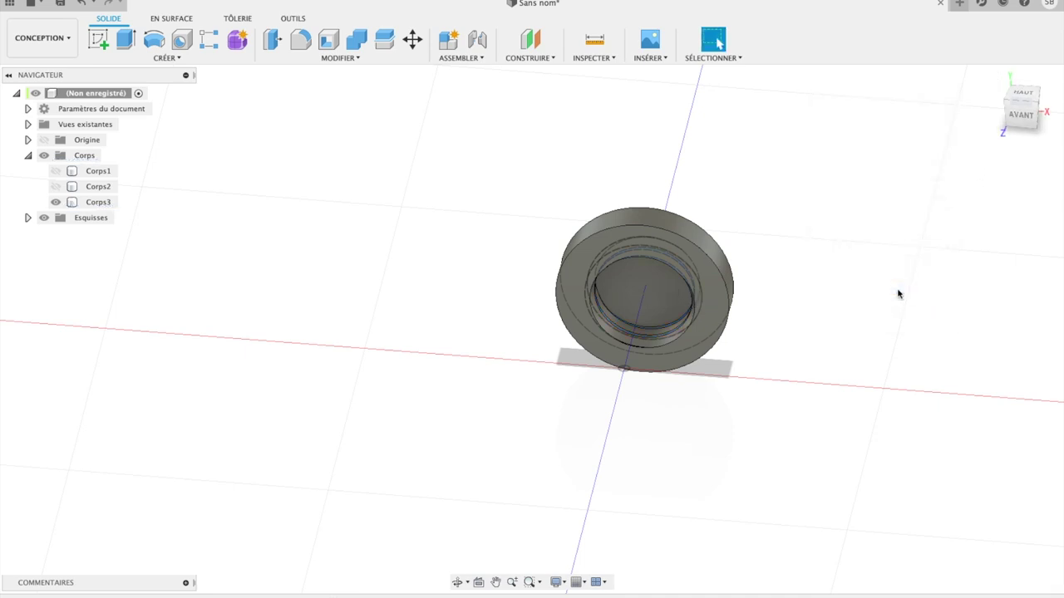
pyautogui.click(56, 187)
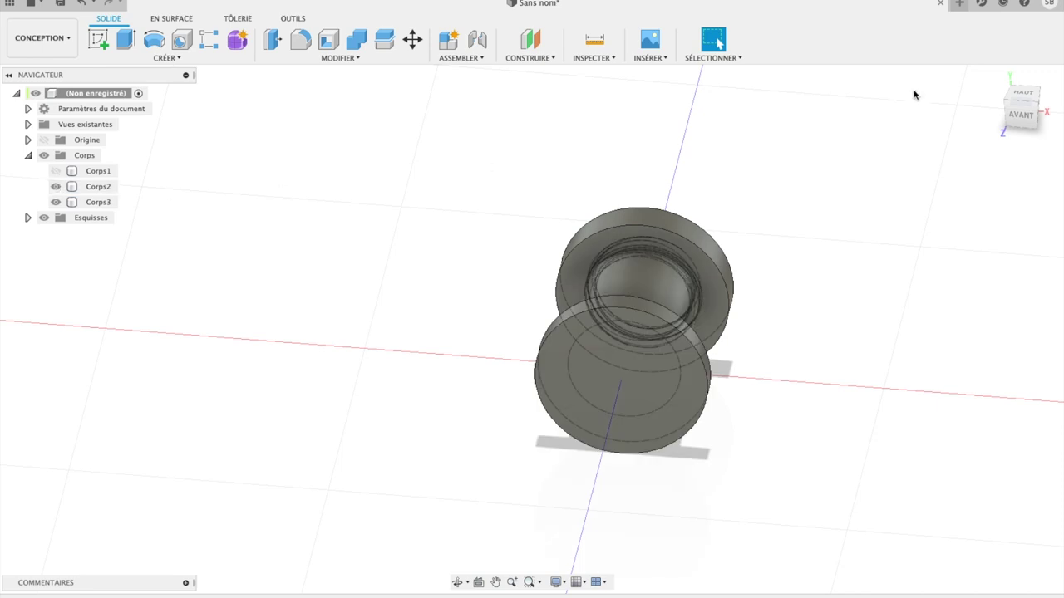
# - Orbit around the spool and settle on the flat ARRIÈRE back view
pyautogui.moveTo(1025, 118); pyautogui.dragTo(964, 124)
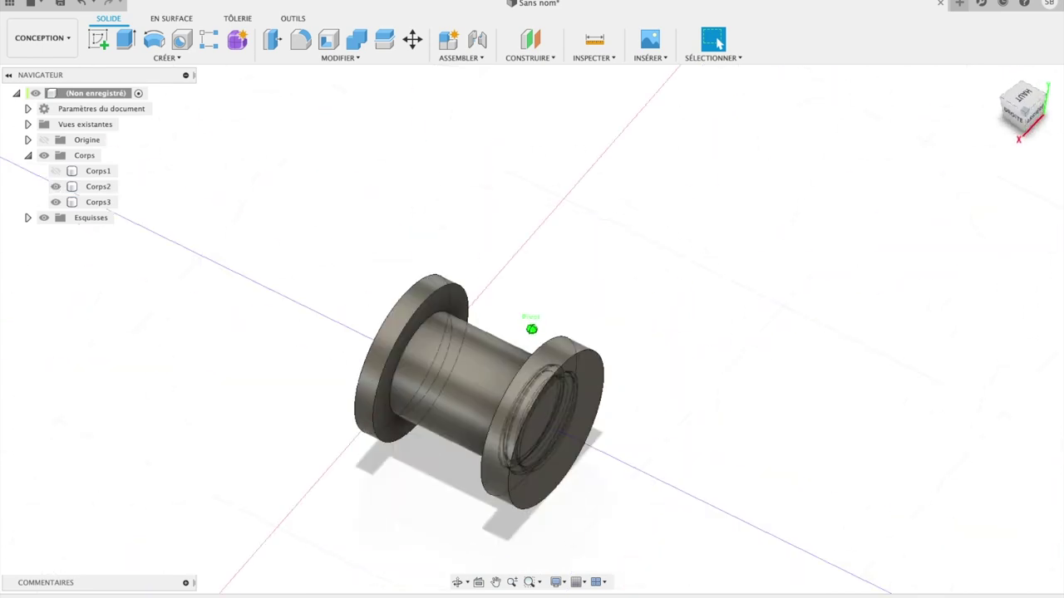
pyautogui.keyDown('shift'); pyautogui.moveTo(531, 329); pyautogui.dragTo(803, 119, button='middle'); pyautogui.keyUp('shift')
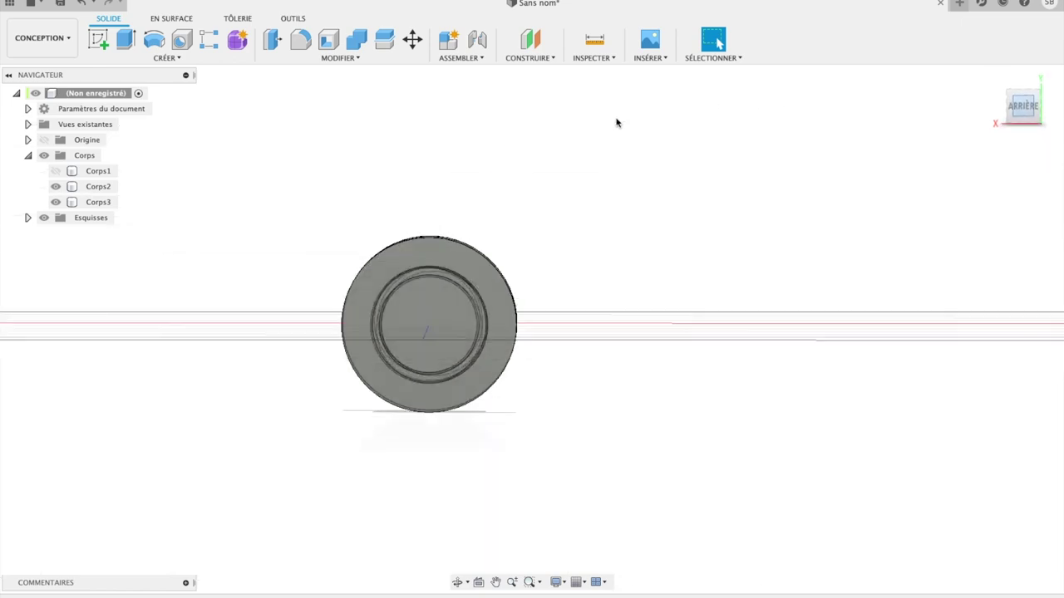
pyautogui.click(600, 60)
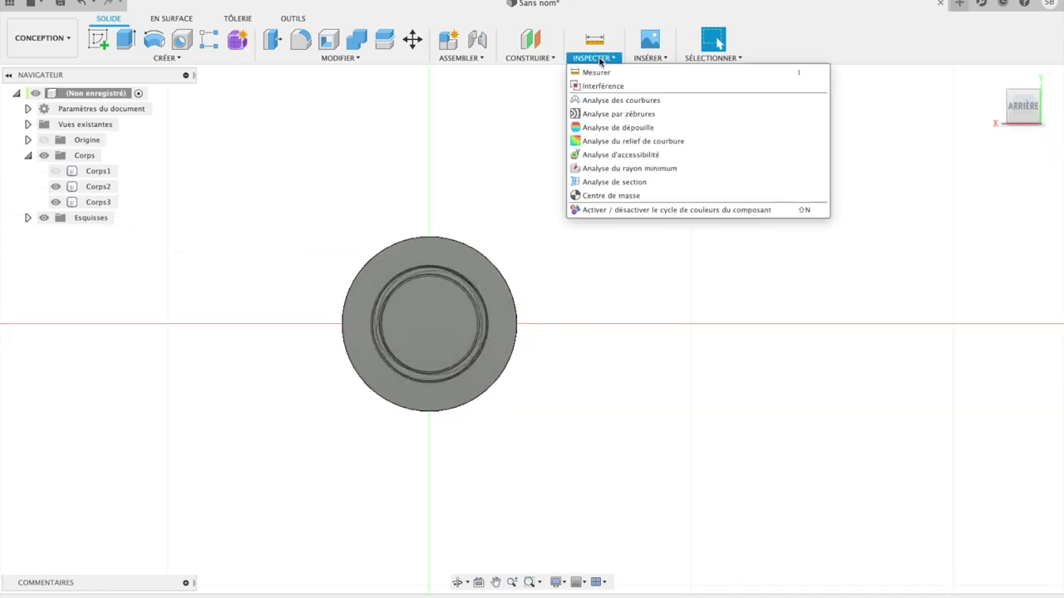
# - Select the XY origin plane and start a section analysis through it
pyautogui.click(600, 59)
pyautogui.click(28, 141)
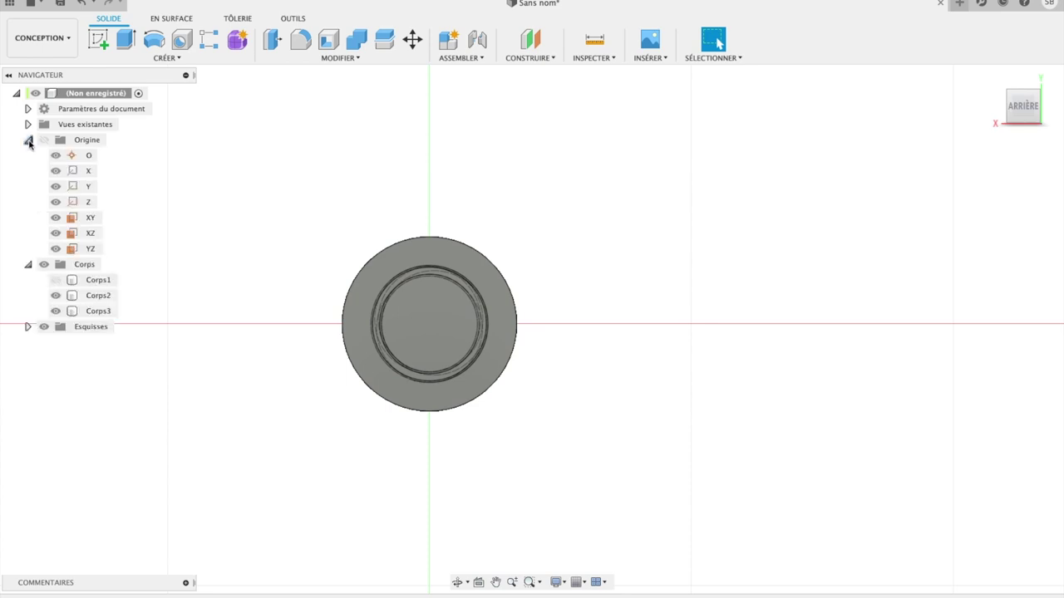
pyautogui.click(71, 217)
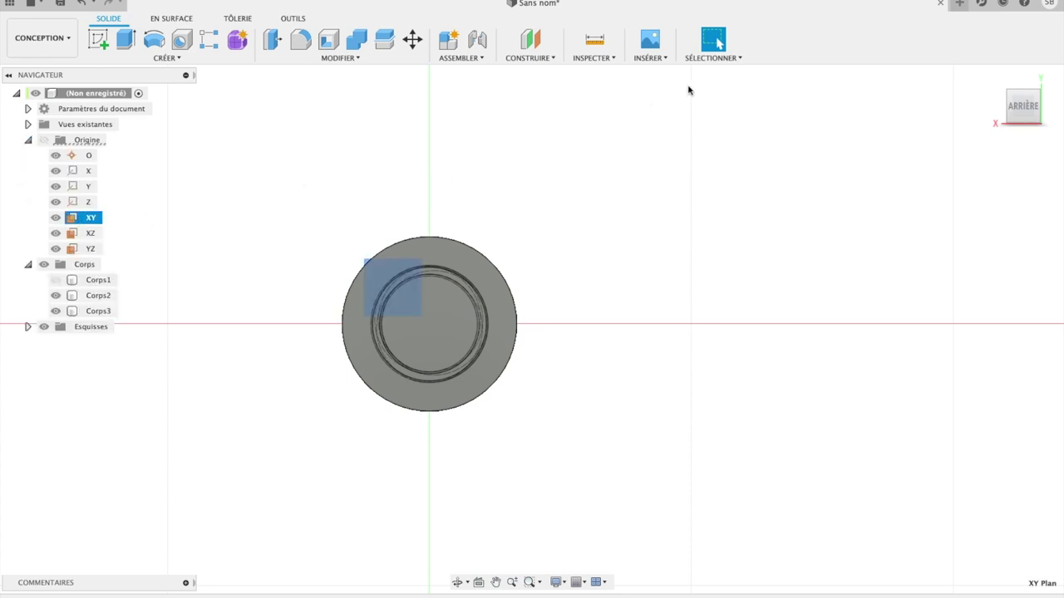
pyautogui.click(605, 57)
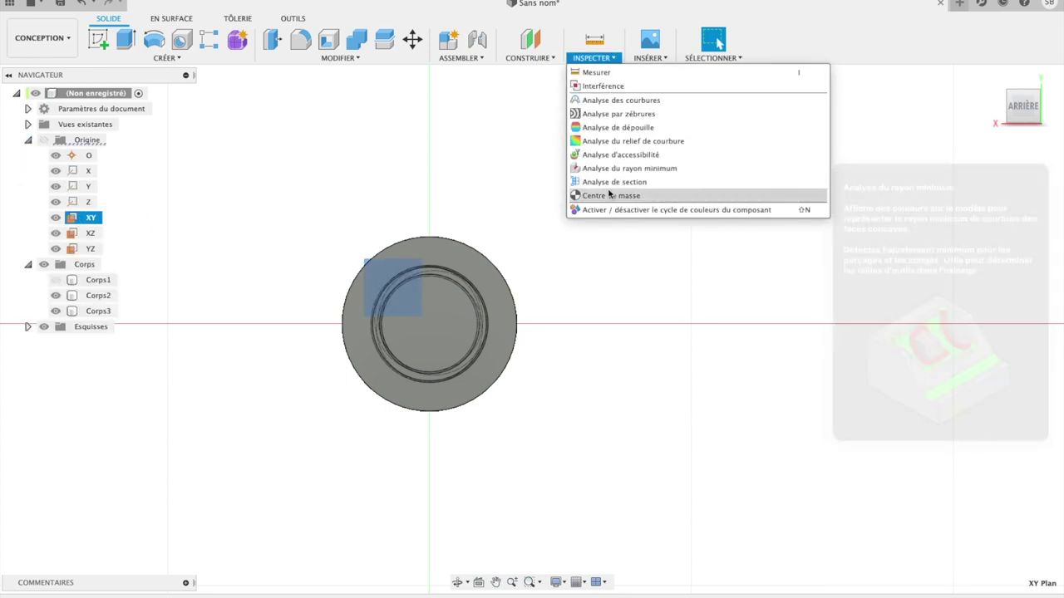
pyautogui.click(609, 182)
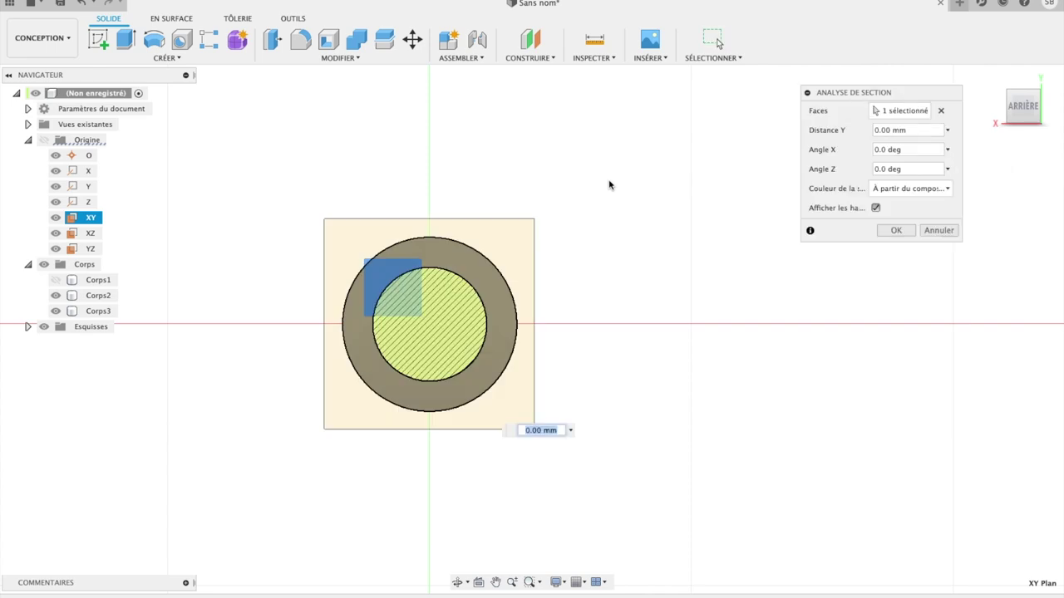
# - Position the section plane at -24.867 mm, confirm it, and pick the ring's inner face
pyautogui.click(1014, 116)
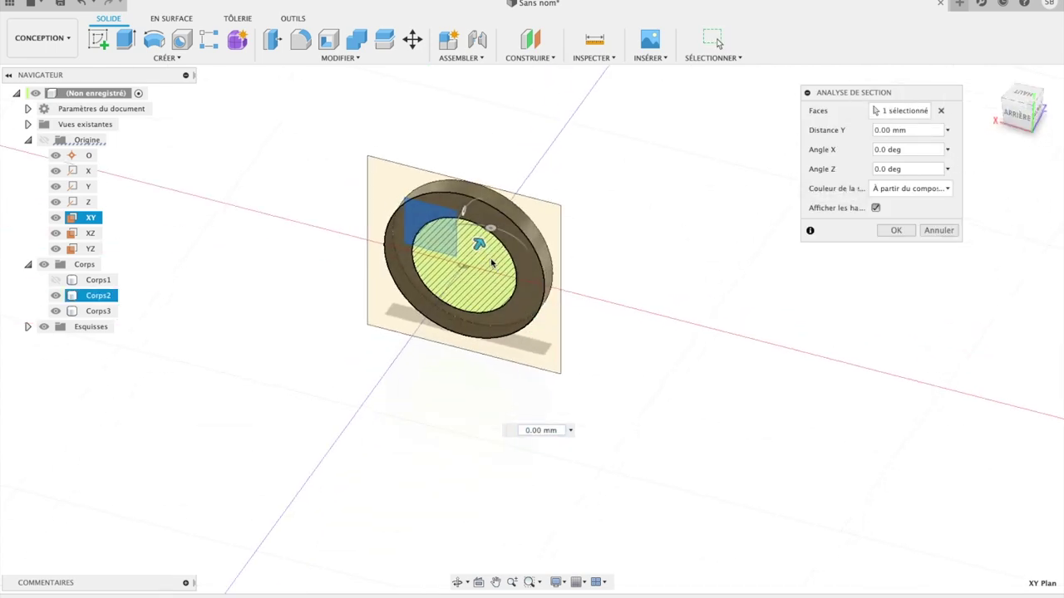
pyautogui.moveTo(479, 243); pyautogui.dragTo(413, 315)
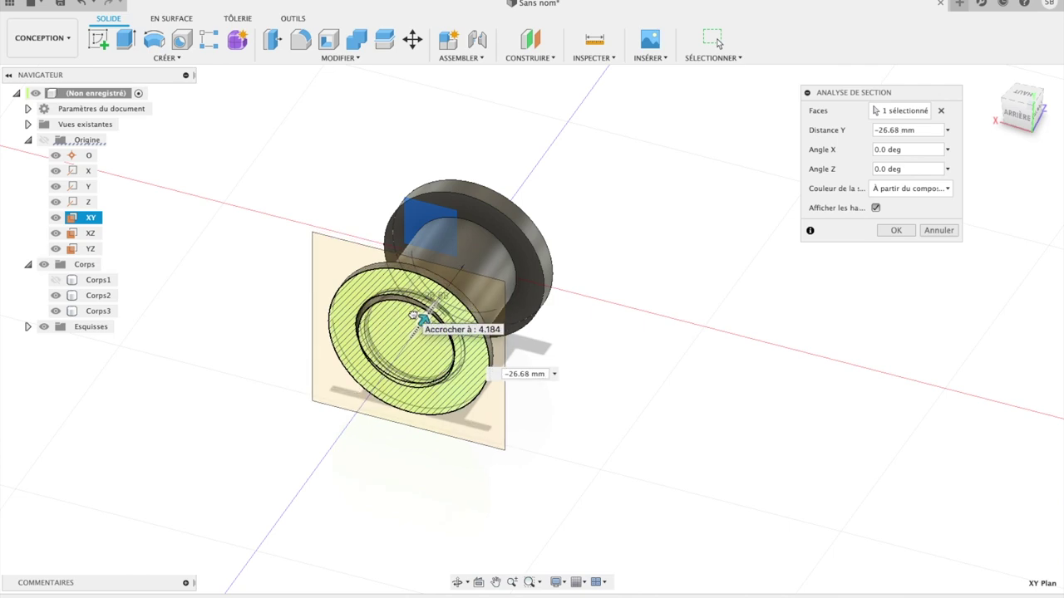
pyautogui.moveTo(413, 315); pyautogui.dragTo(414, 316)
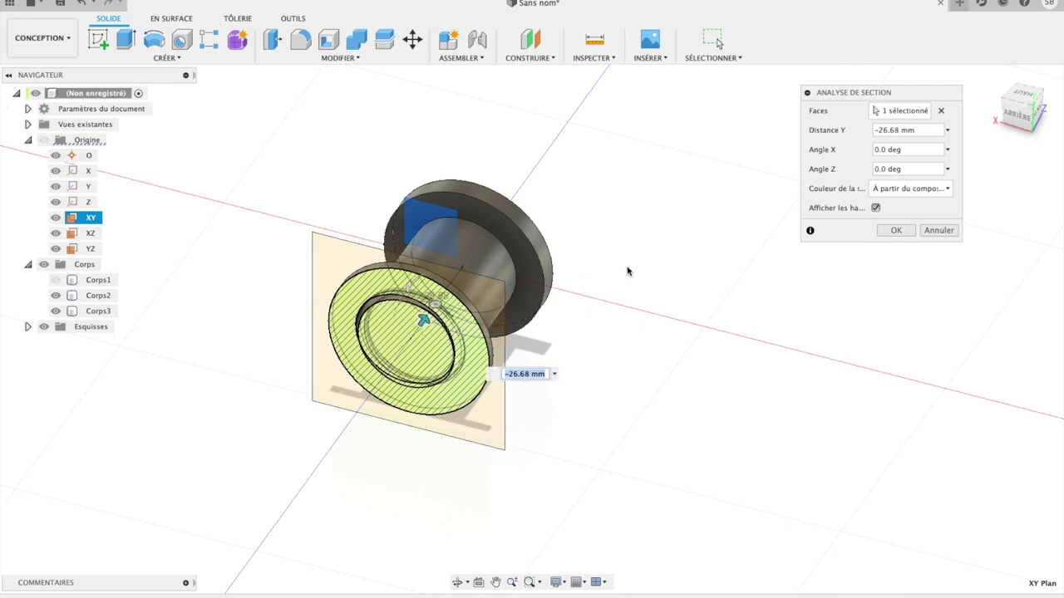
pyautogui.click(1014, 117)
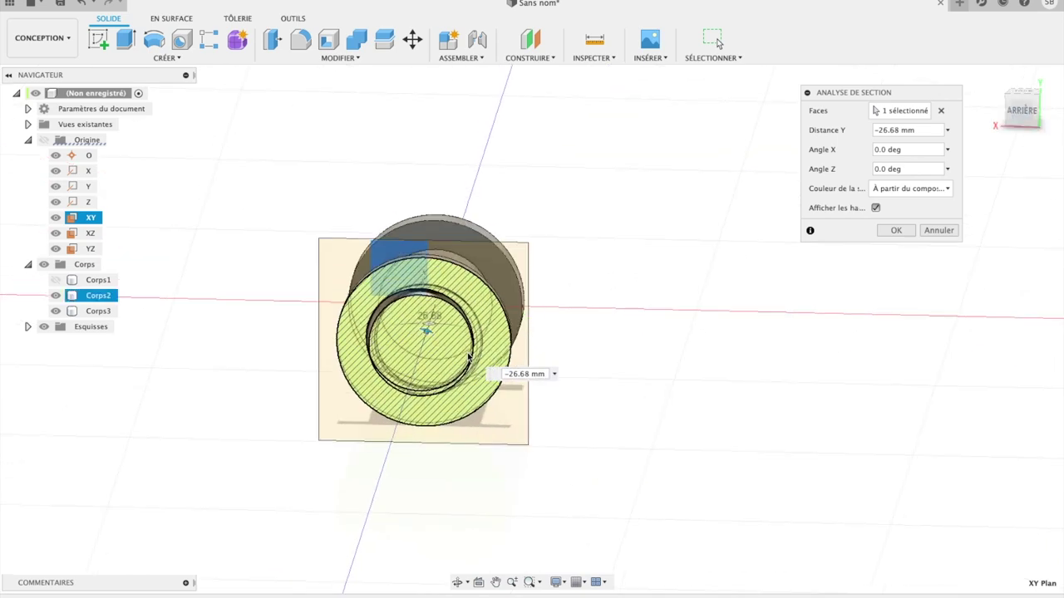
pyautogui.scroll(5, 469, 357)
pyautogui.scroll(3, 470, 357)
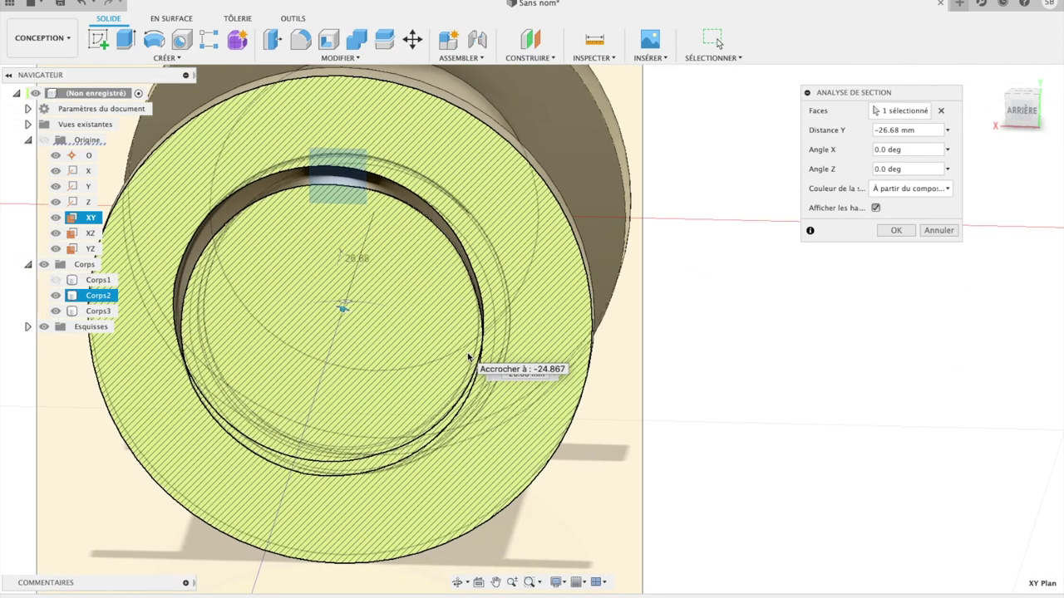
pyautogui.click(225, 213)
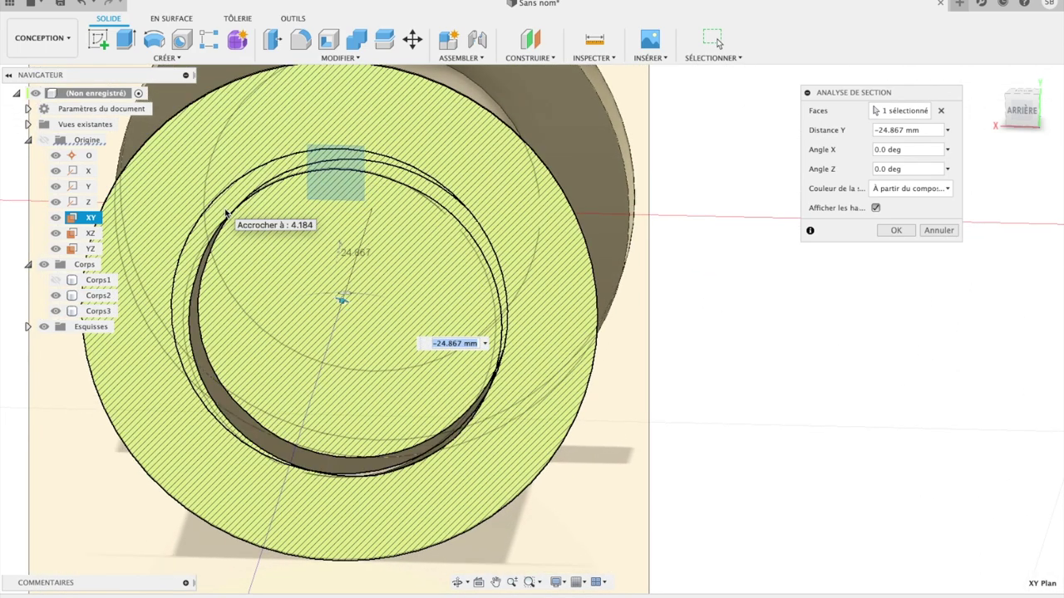
pyautogui.click(891, 237)
pyautogui.click(320, 470)
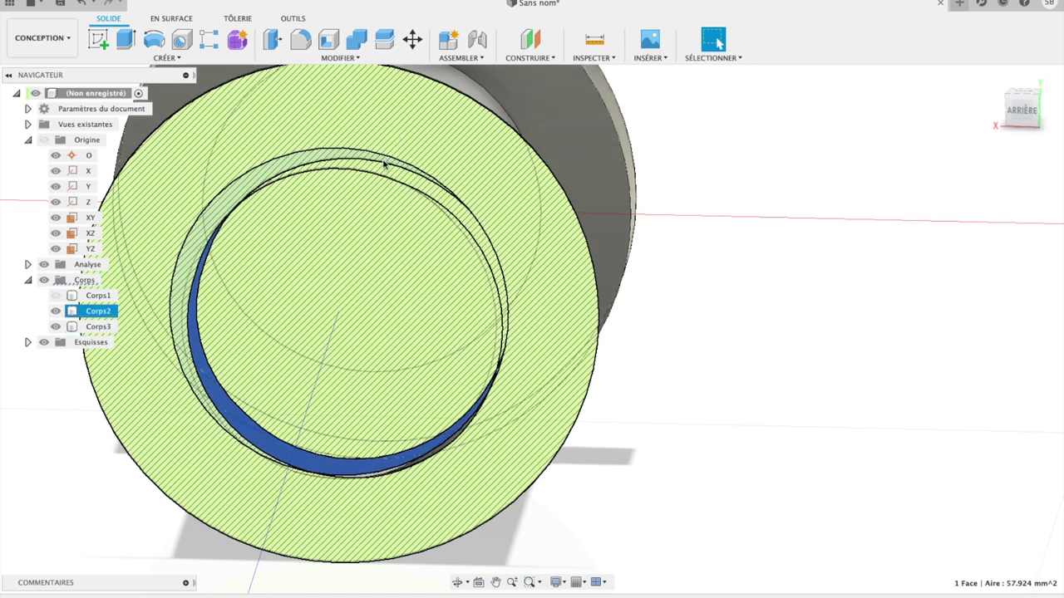
pyautogui.press('e')
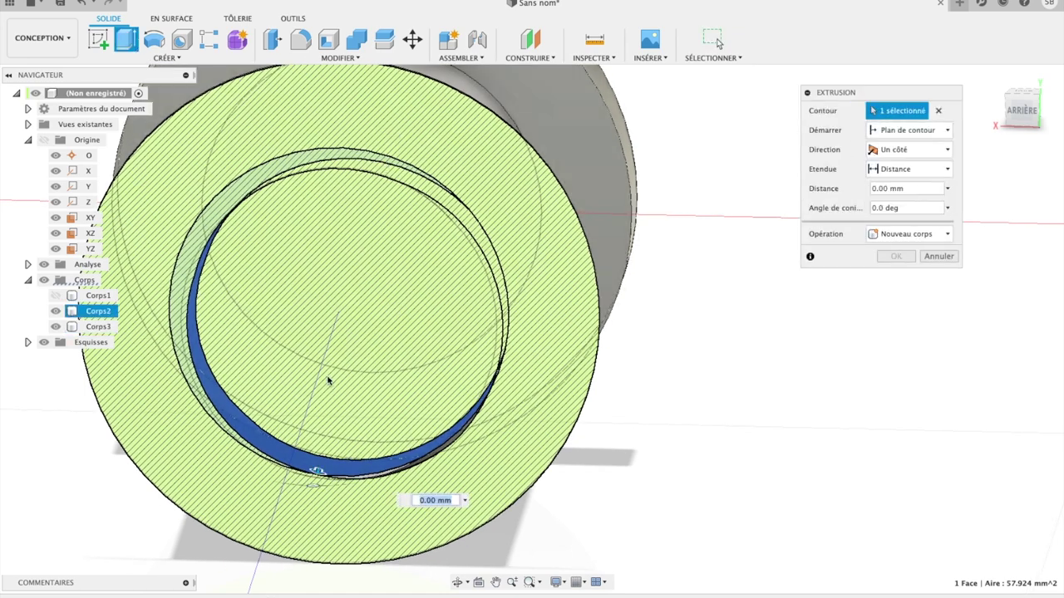
pyautogui.moveTo(318, 472); pyautogui.dragTo(317, 476)
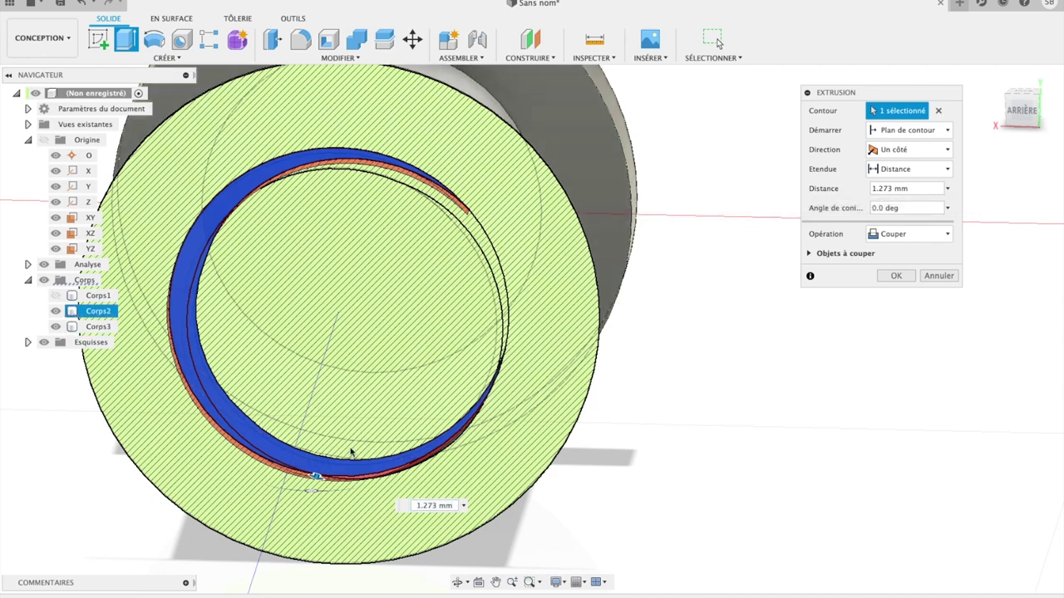
pyautogui.moveTo(316, 475); pyautogui.dragTo(321, 462)
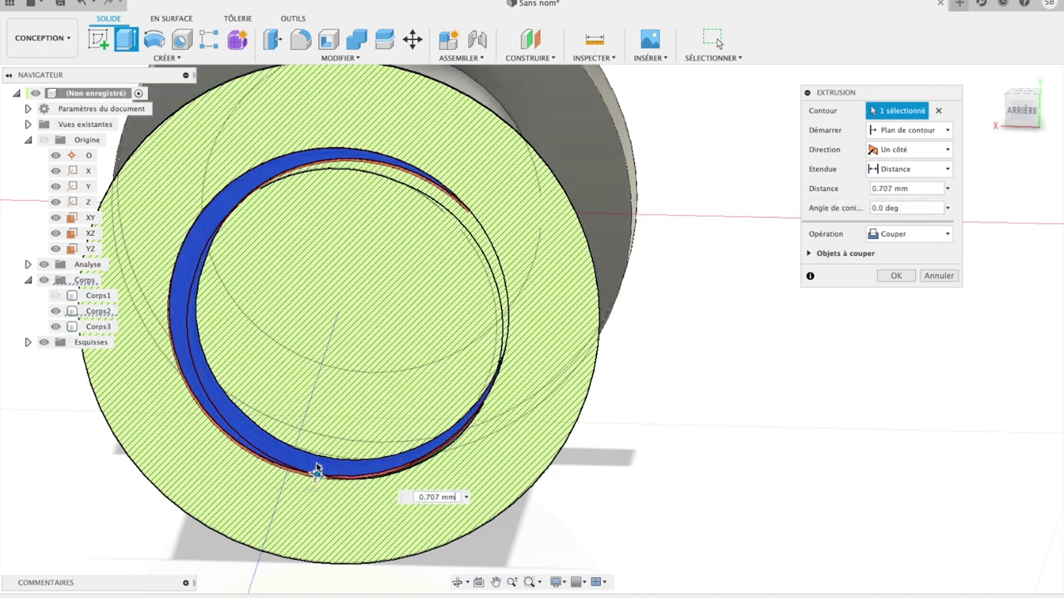
pyautogui.moveTo(316, 469); pyautogui.dragTo(316, 476)
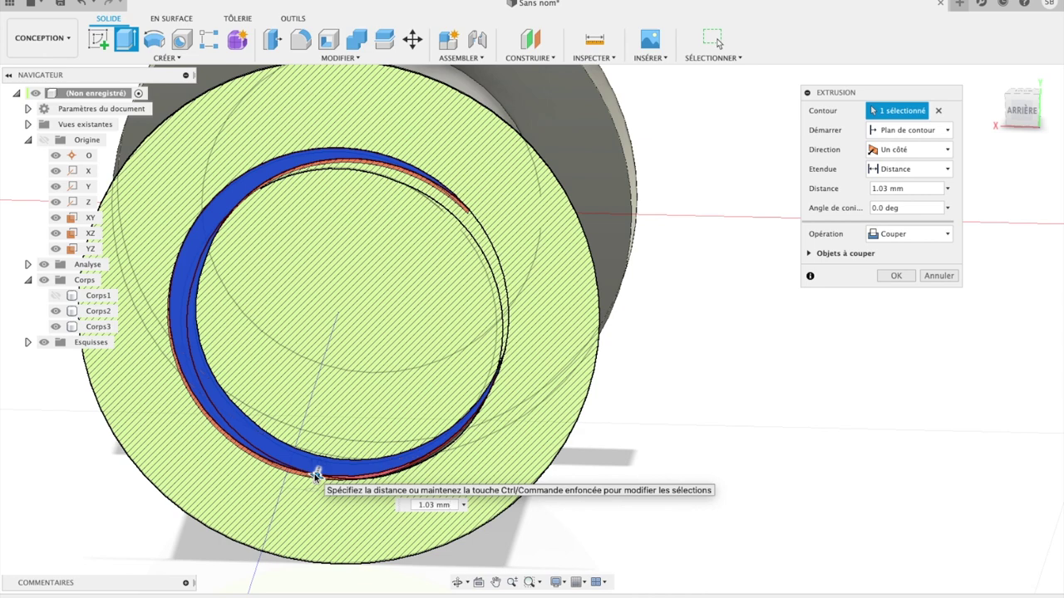
pyautogui.click(918, 189)
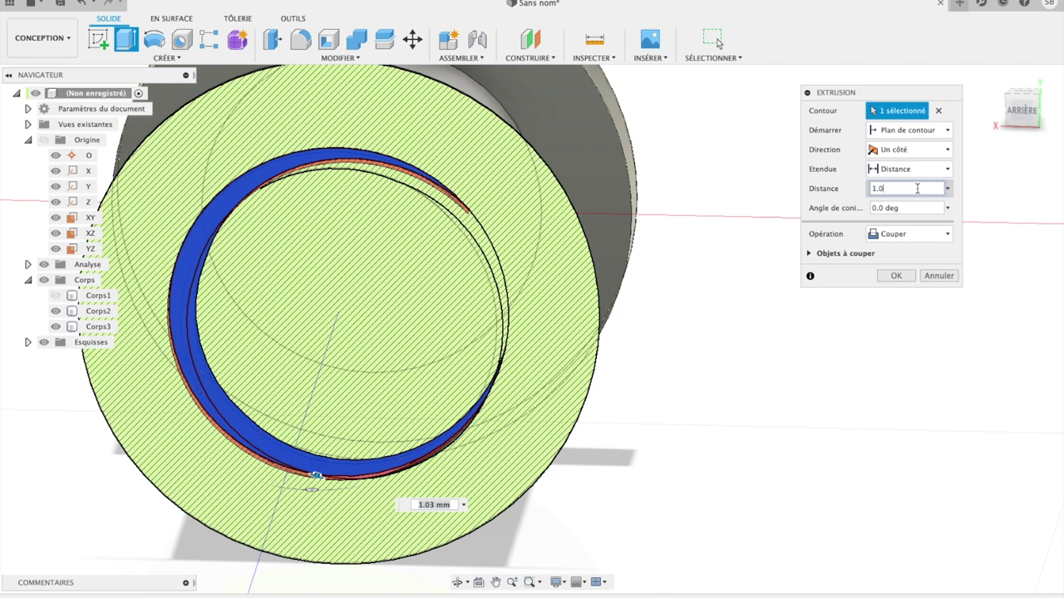
pyautogui.write('.')
pyautogui.click(895, 276)
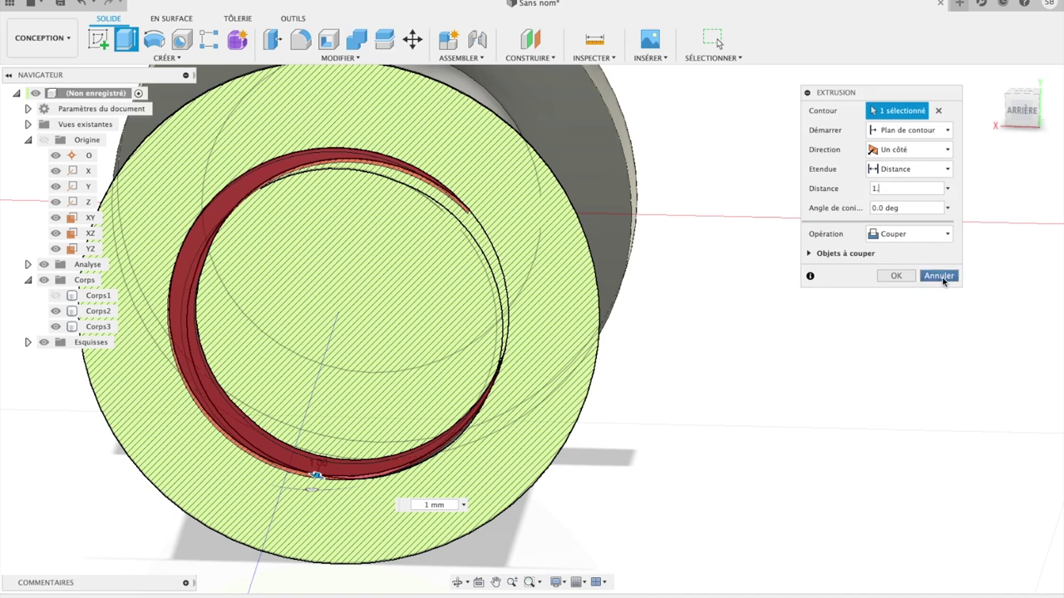
pyautogui.click(939, 275)
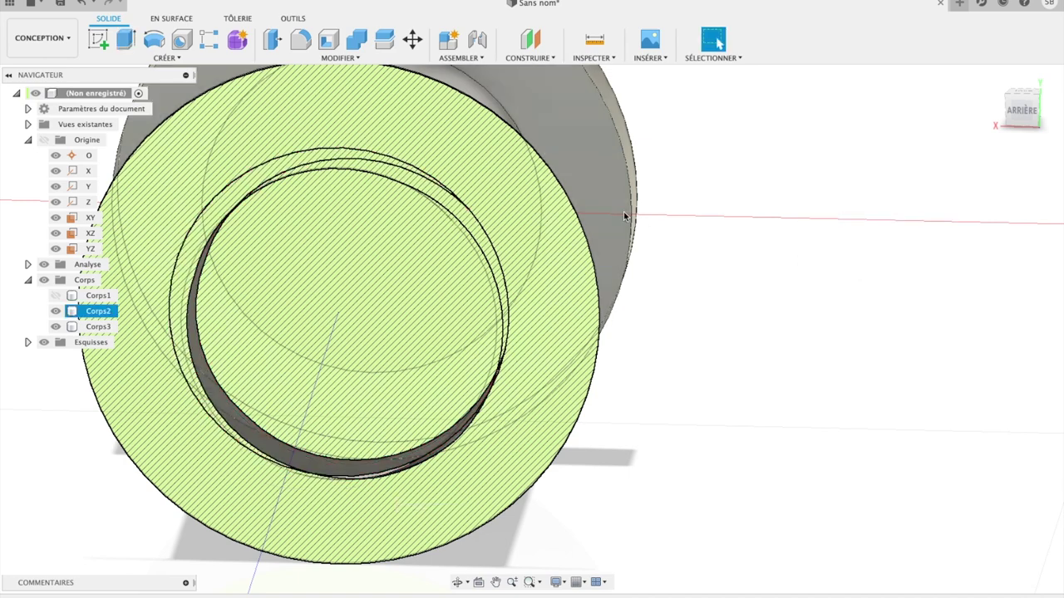
pyautogui.click(234, 420)
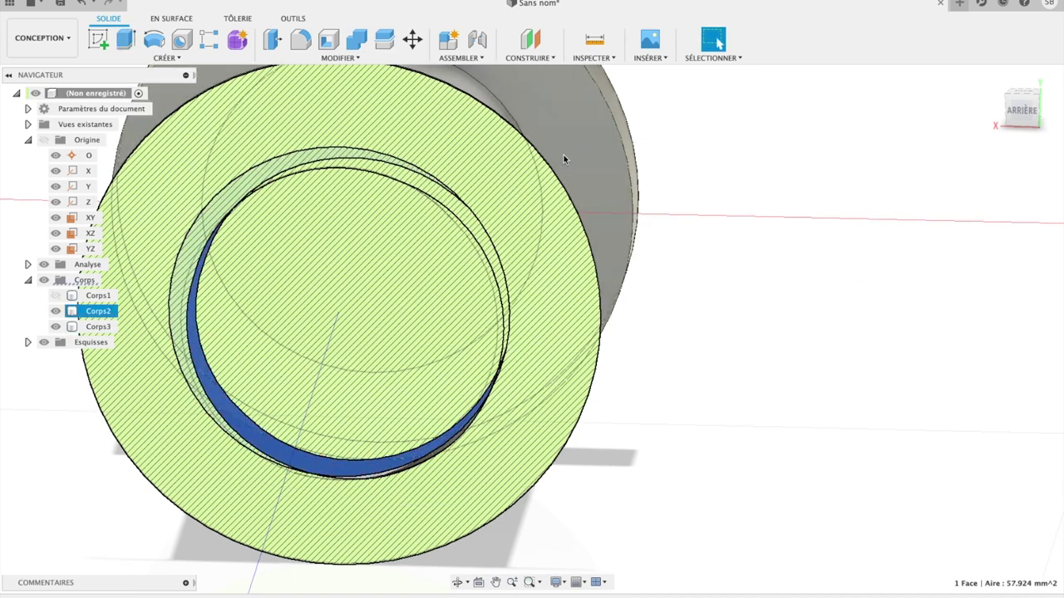
pyautogui.click(357, 60)
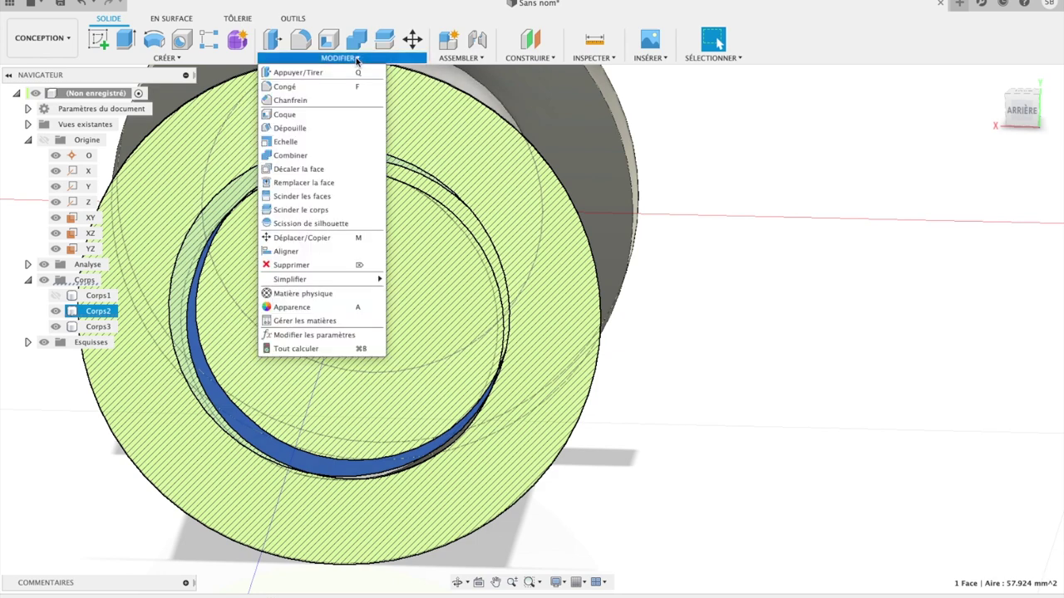
pyautogui.press('Escape')
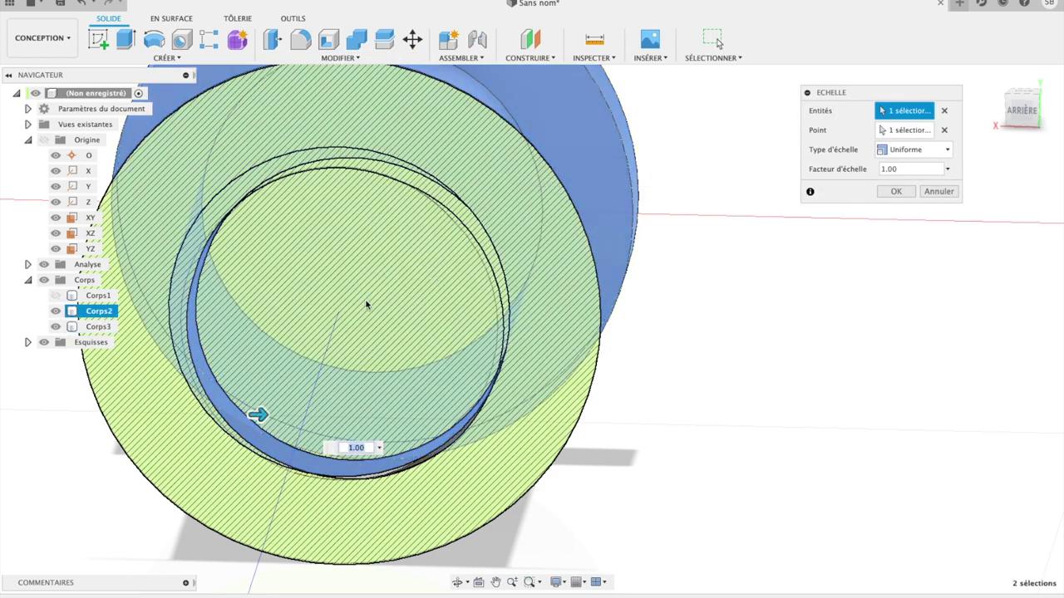
pyautogui.moveTo(260, 414); pyautogui.dragTo(268, 415)
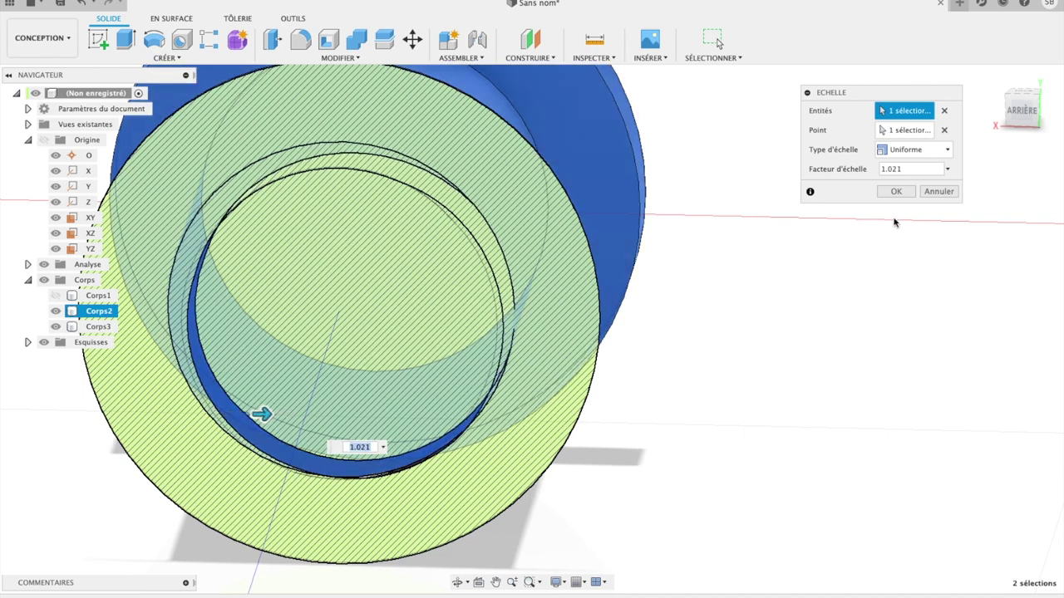
pyautogui.click(939, 192)
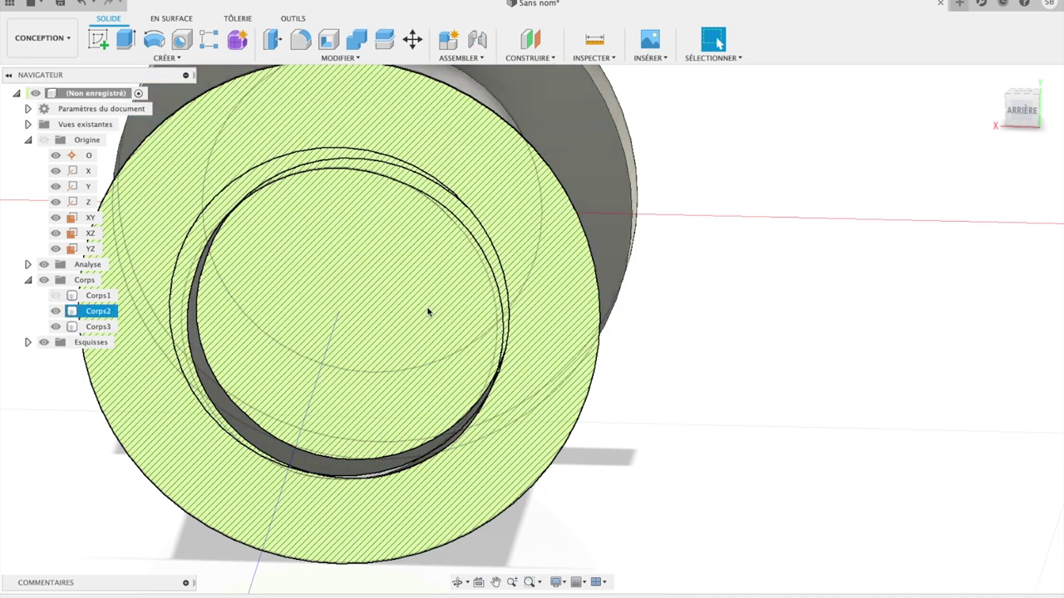
pyautogui.click(73, 264)
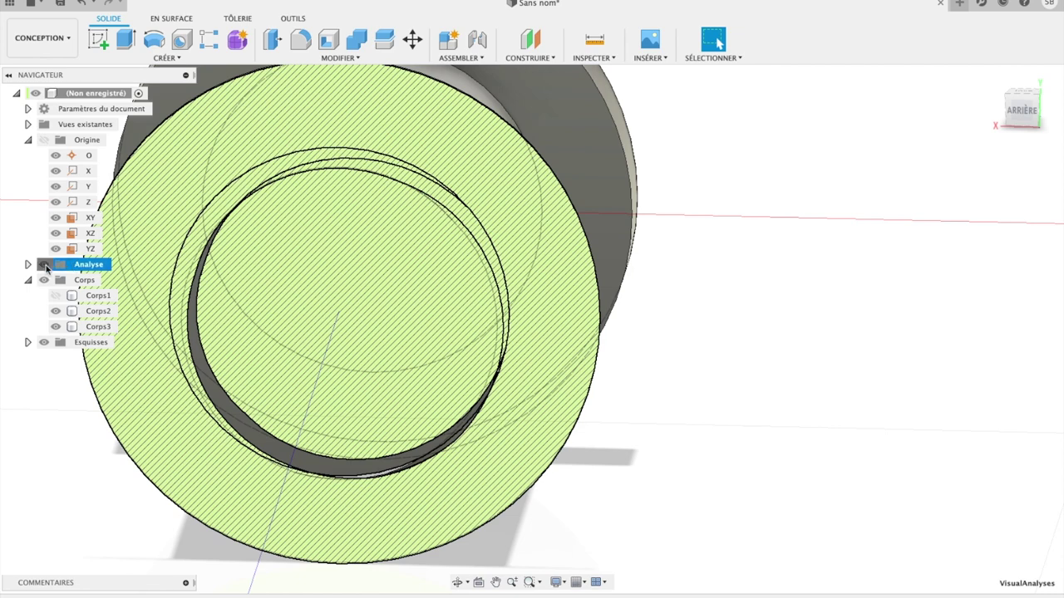
# - Hide the section analysis, orbit to a corner view, collapse Origine, and select Corps3
pyautogui.click(45, 265)
pyautogui.moveTo(1022, 109)
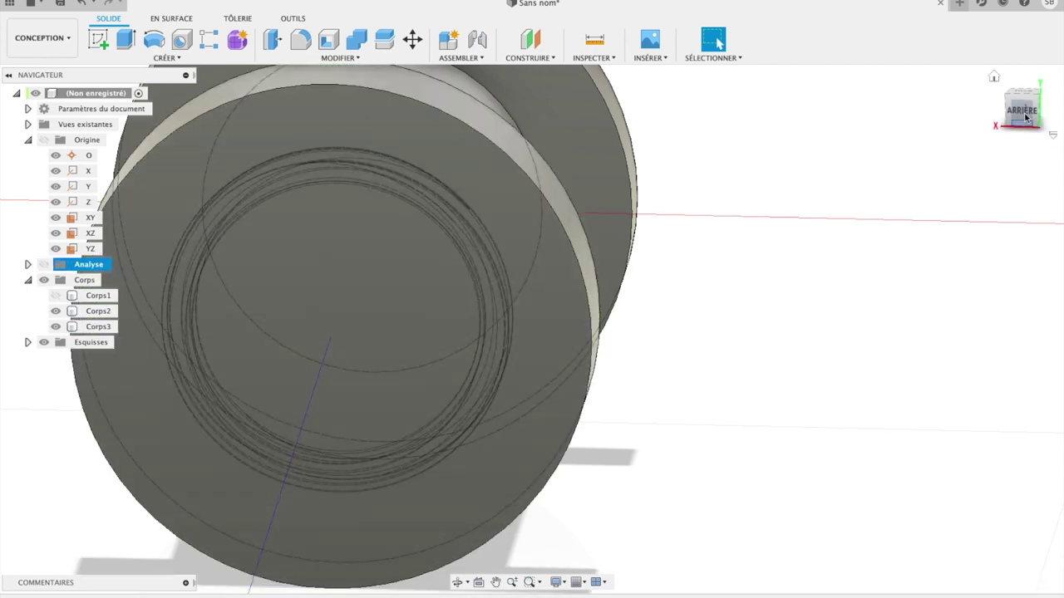
pyautogui.keyDown('shift'); pyautogui.moveTo(532, 318); pyautogui.dragTo(532, 329, button='middle'); pyautogui.keyUp('shift')
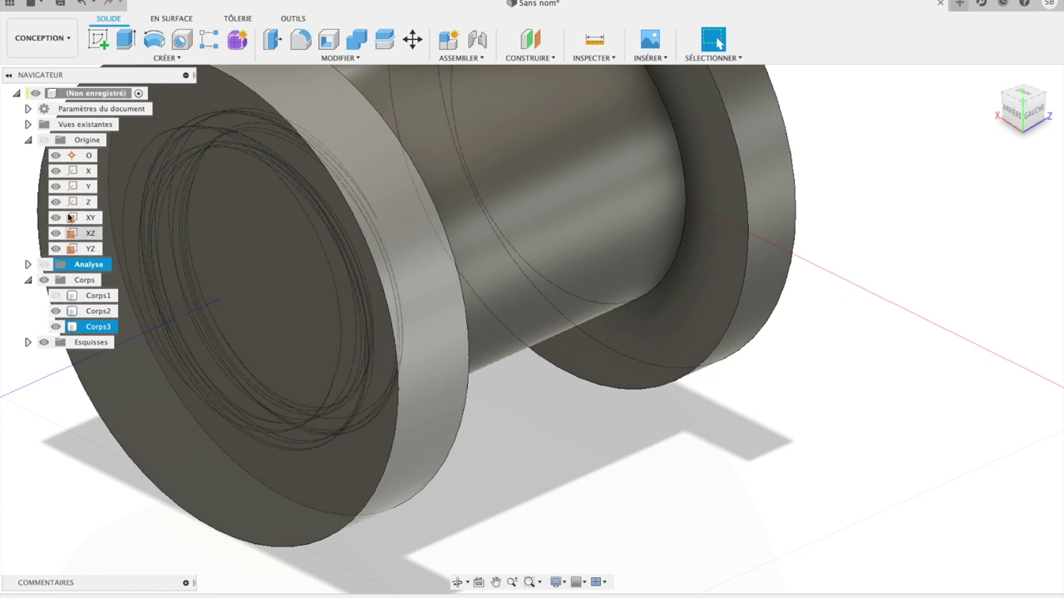
pyautogui.click(27, 139)
pyautogui.click(95, 218)
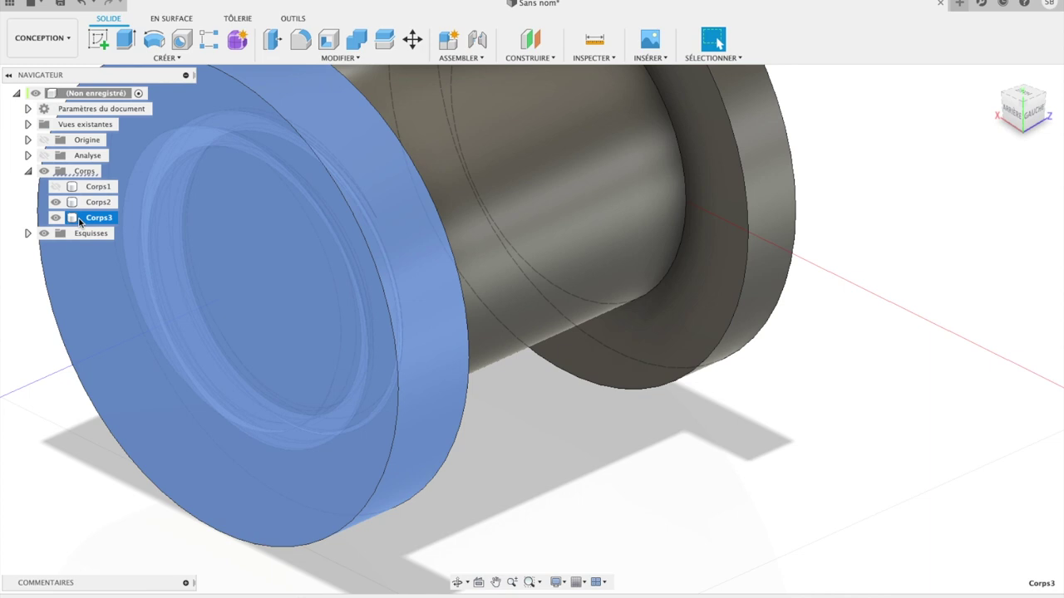
# - Add Corps2 to the selection, start a Combine of the two bodies, then abandon it
pyautogui.keyDown('shift'); pyautogui.click(98, 201); pyautogui.keyUp('shift')
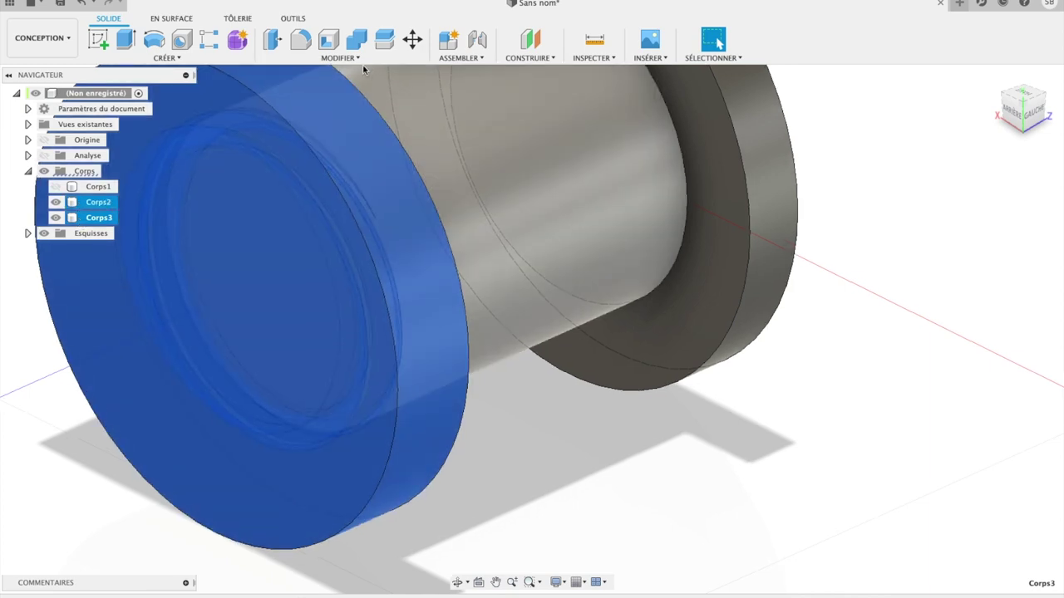
pyautogui.click(356, 39)
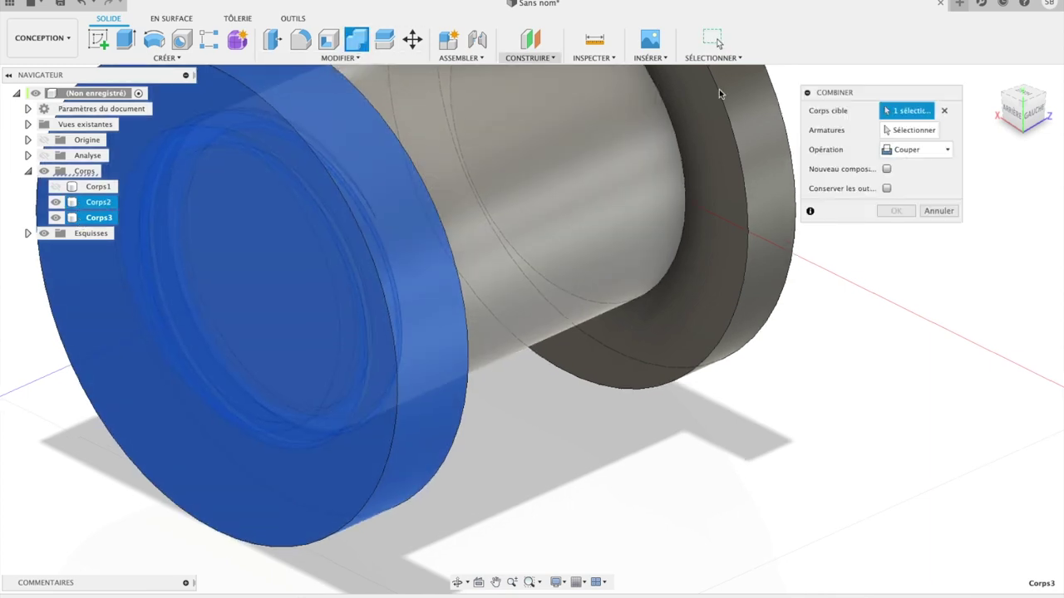
pyautogui.click(938, 210)
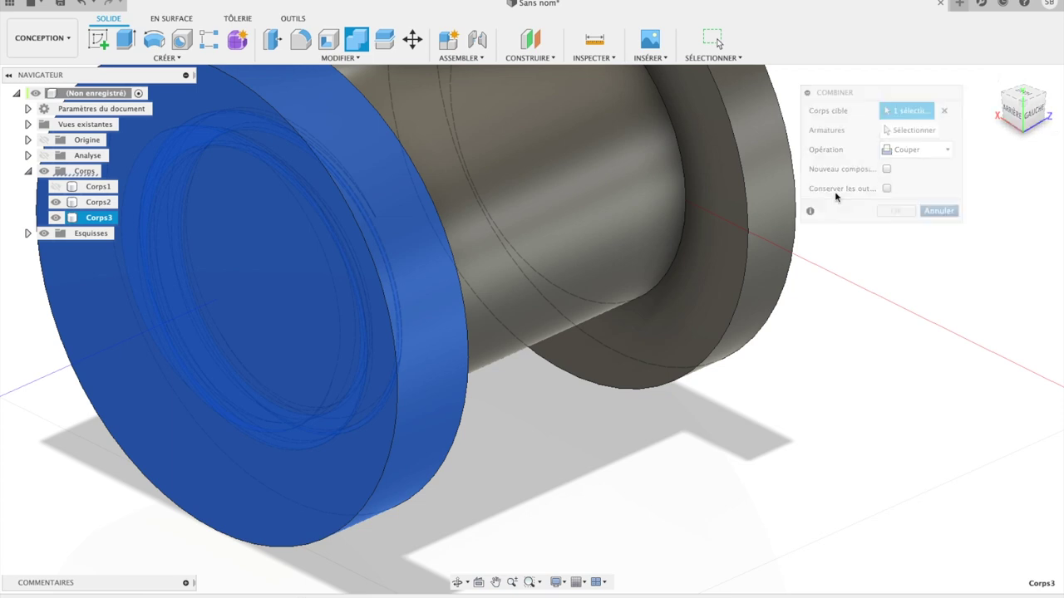
# - Scale Corps3 uniformly by a factor of 1.01
pyautogui.click(358, 58)
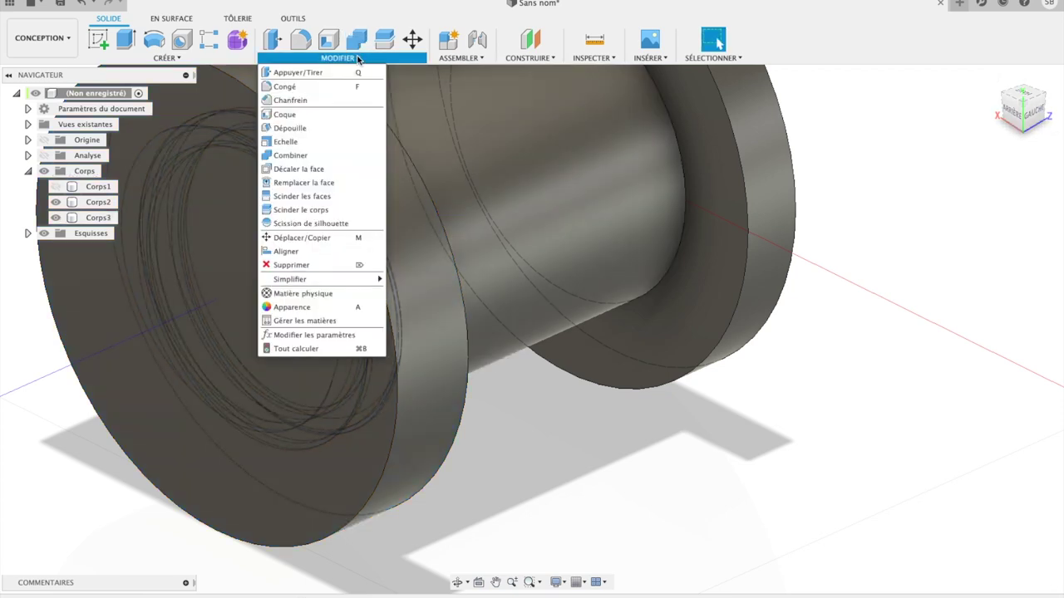
pyautogui.click(347, 146)
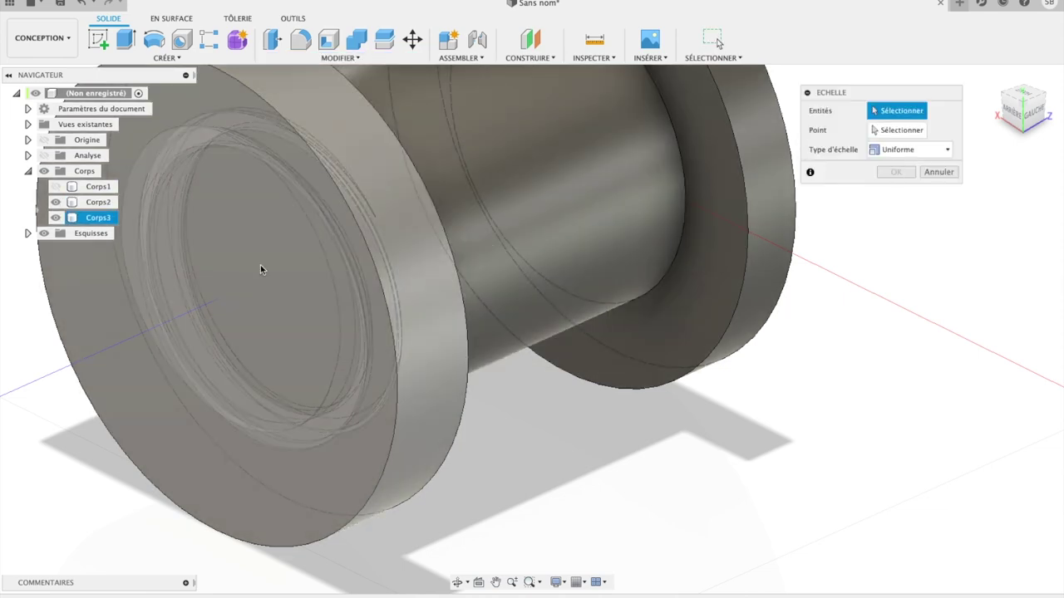
pyautogui.click(260, 265)
pyautogui.click(897, 169)
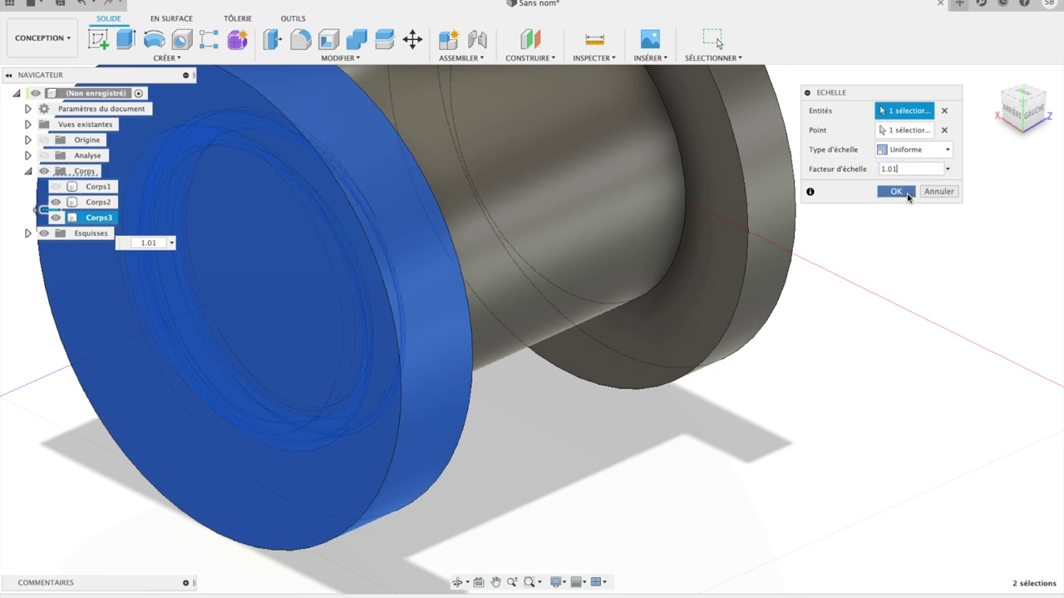
pyautogui.click(896, 191)
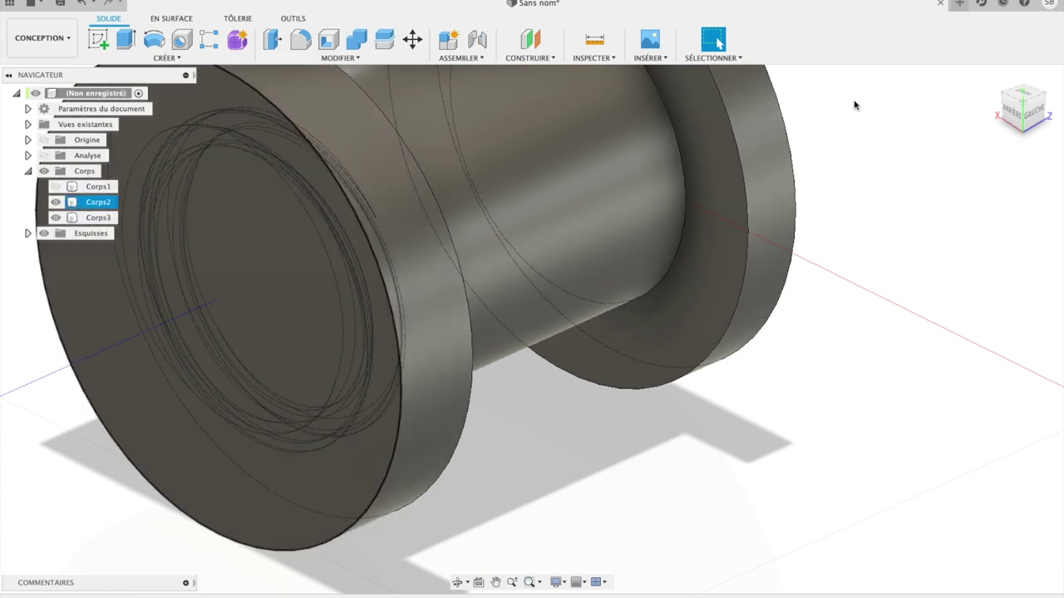
pyautogui.click(611, 58)
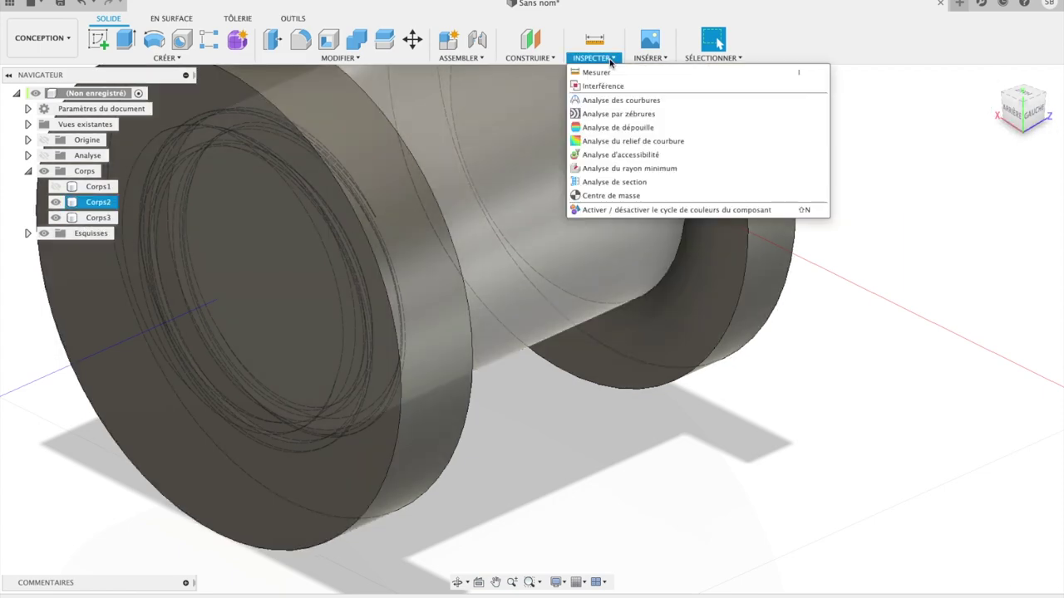
pyautogui.click(613, 182)
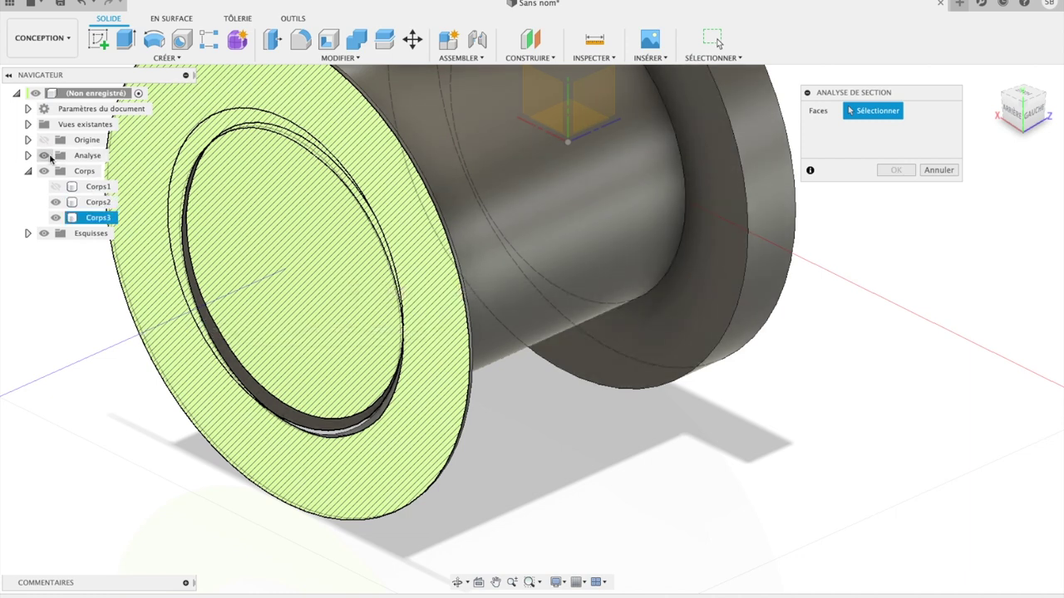
pyautogui.click(27, 140)
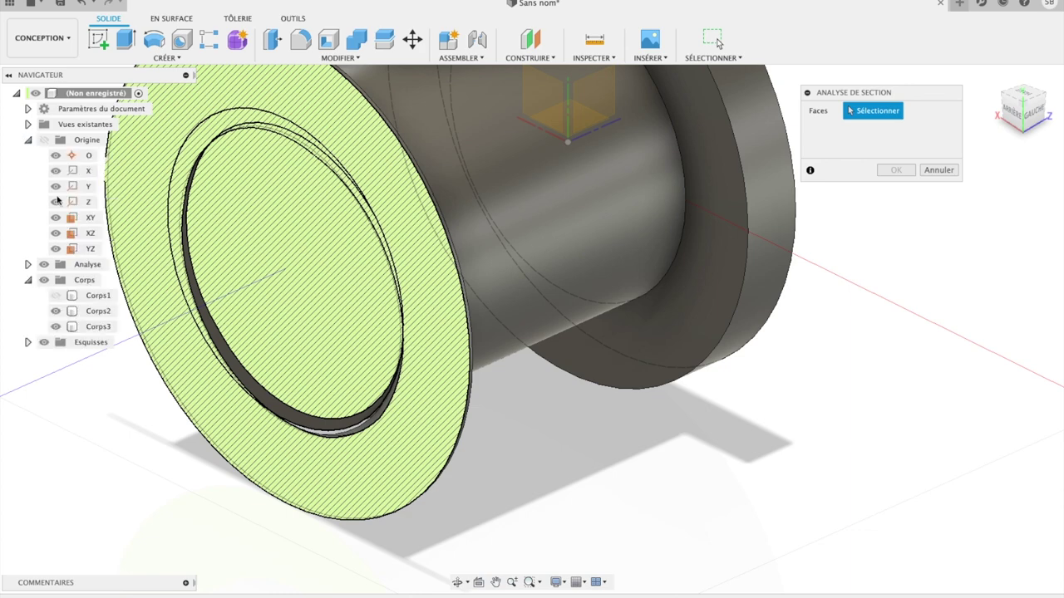
pyautogui.click(91, 219)
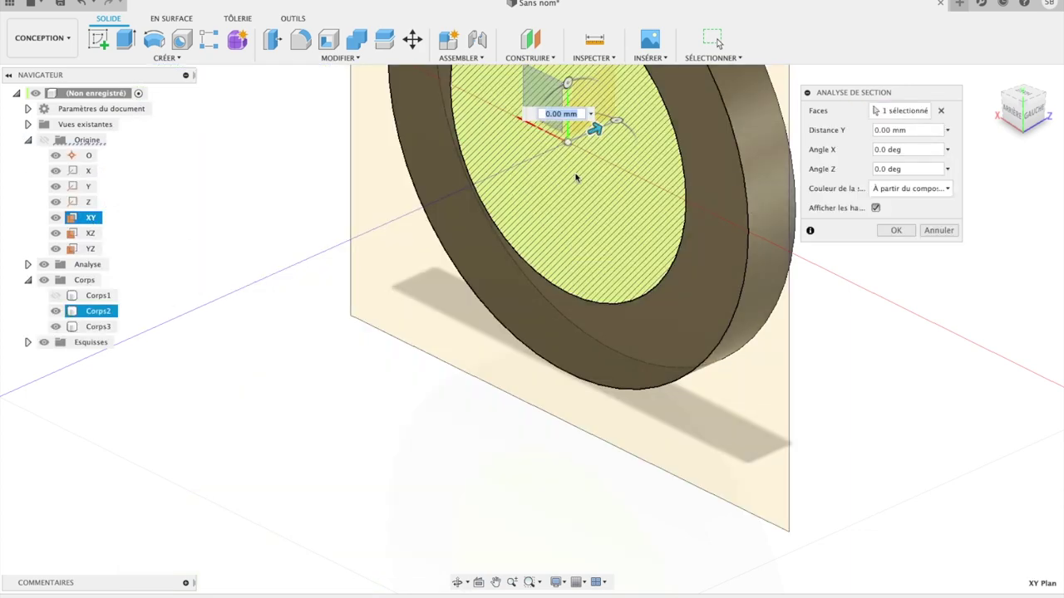
pyautogui.moveTo(594, 133); pyautogui.dragTo(239, 288)
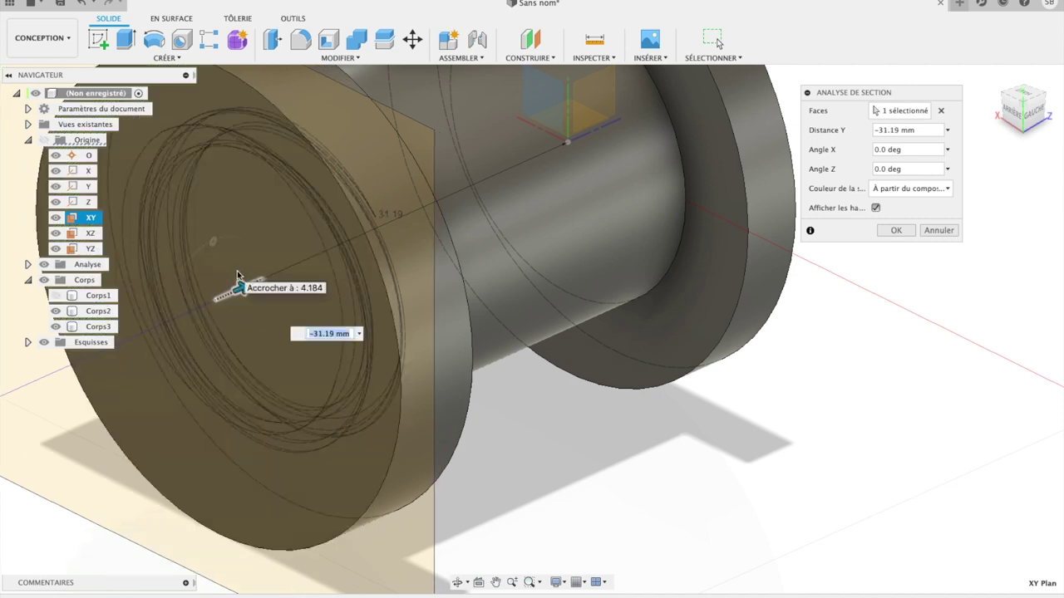
pyautogui.click(896, 230)
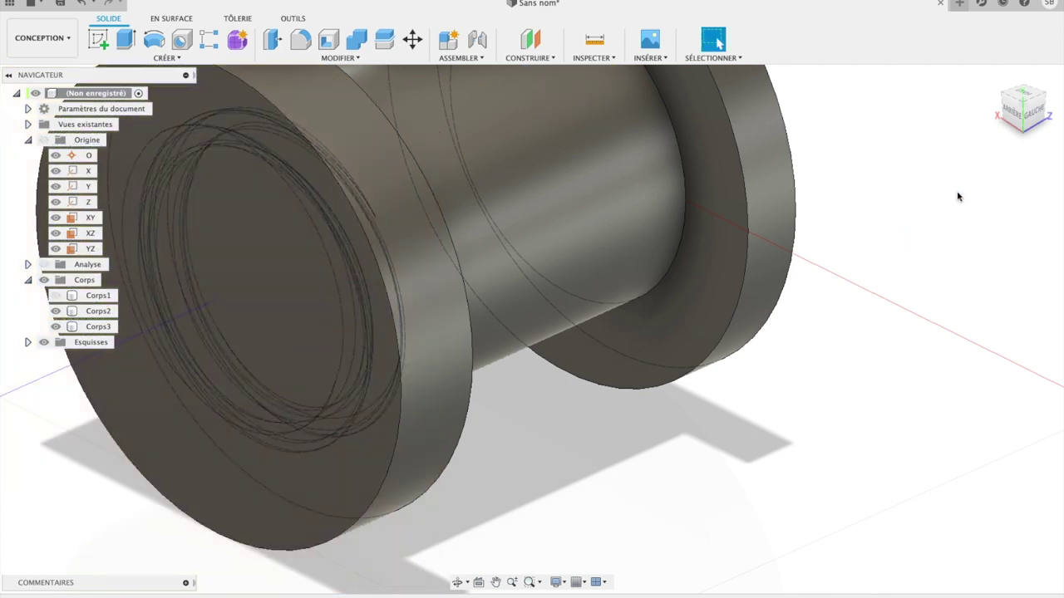
pyautogui.click(994, 76)
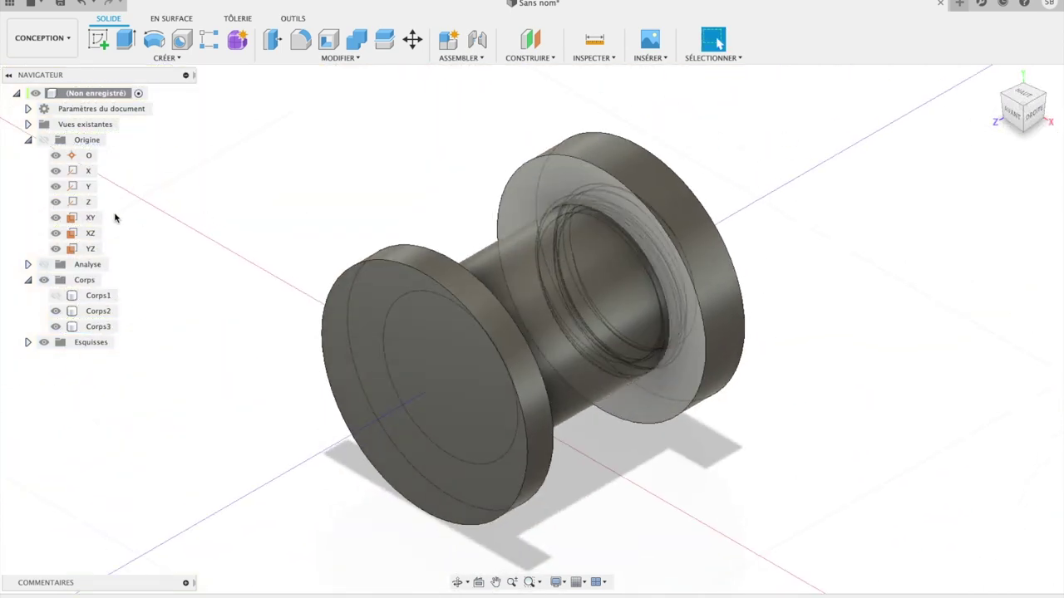
pyautogui.click(27, 141)
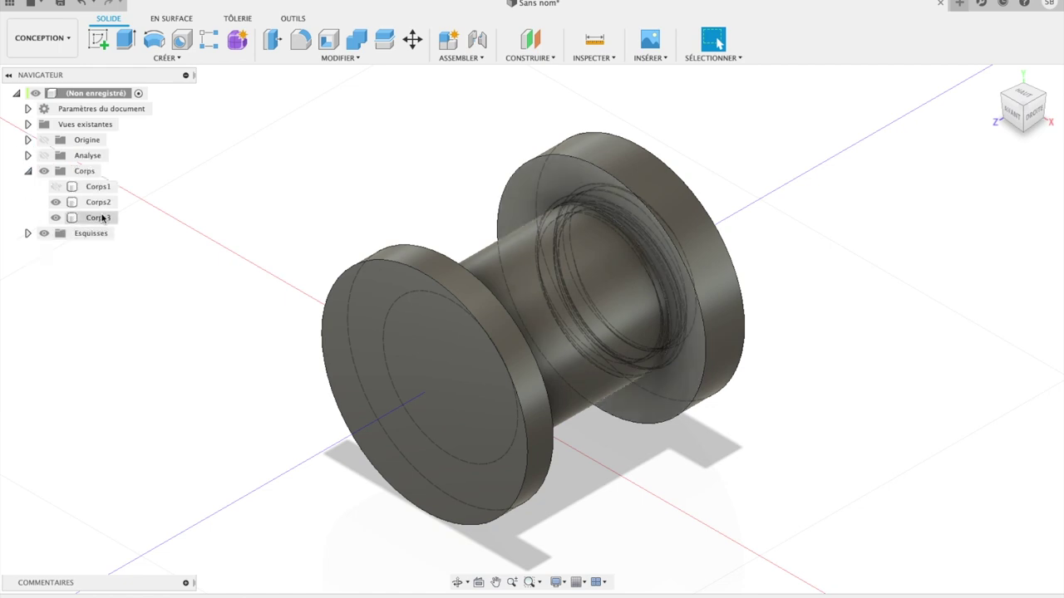
# - Show Corps1 again, view from the top, pan it into frame, then face the front
pyautogui.click(56, 188)
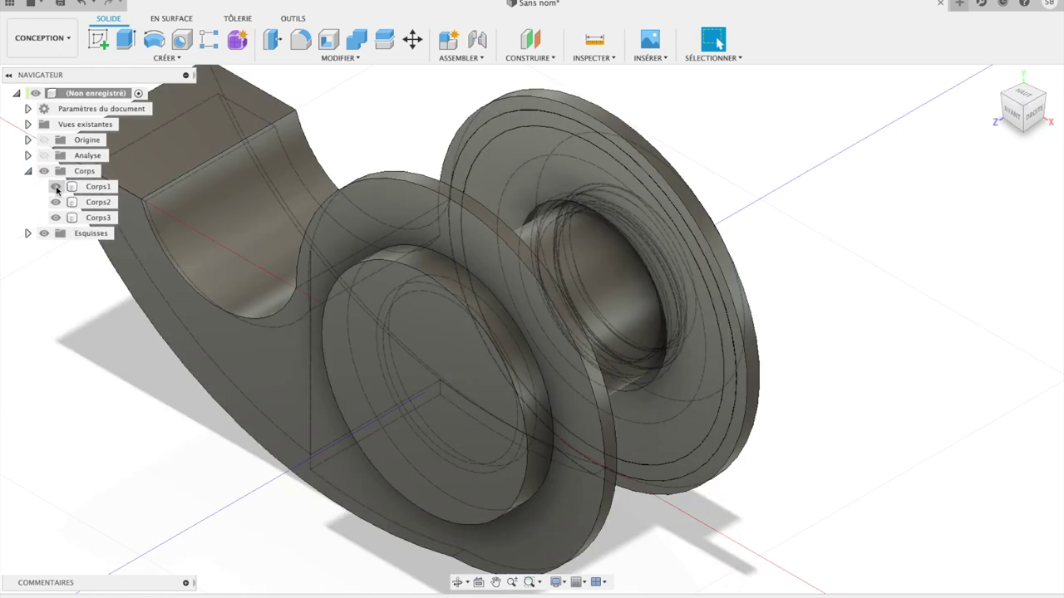
pyautogui.click(1025, 98)
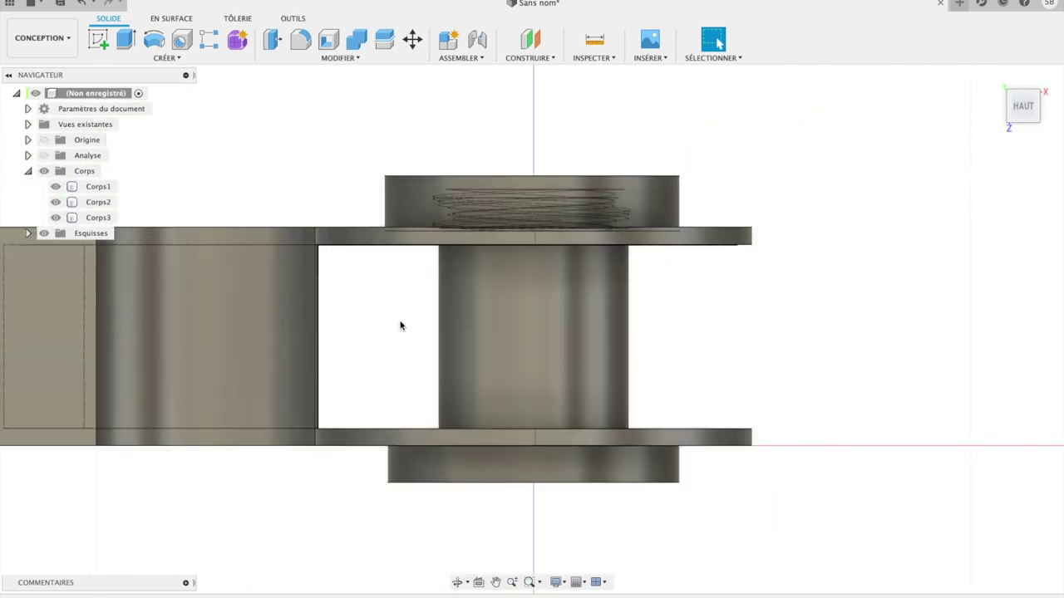
pyautogui.click(496, 582)
pyautogui.moveTo(472, 537); pyautogui.dragTo(821, 533)
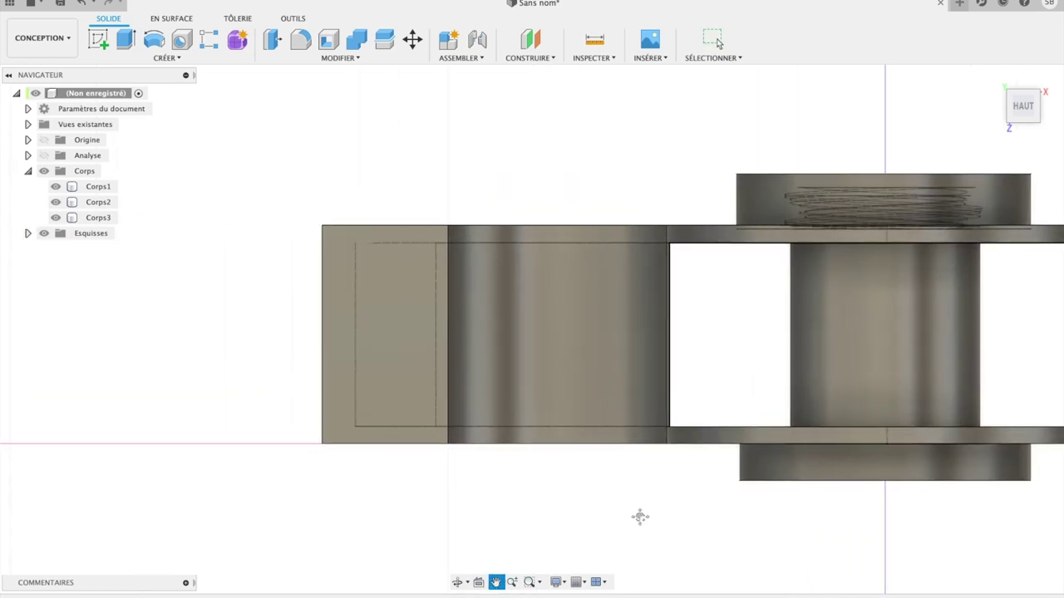
pyautogui.press('Escape')
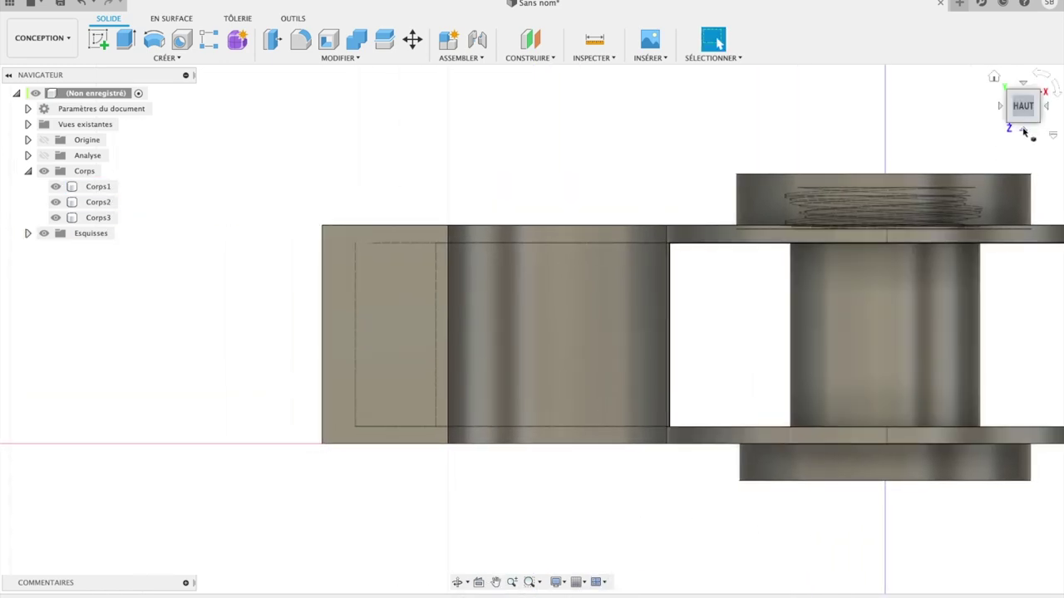
pyautogui.click(1024, 131)
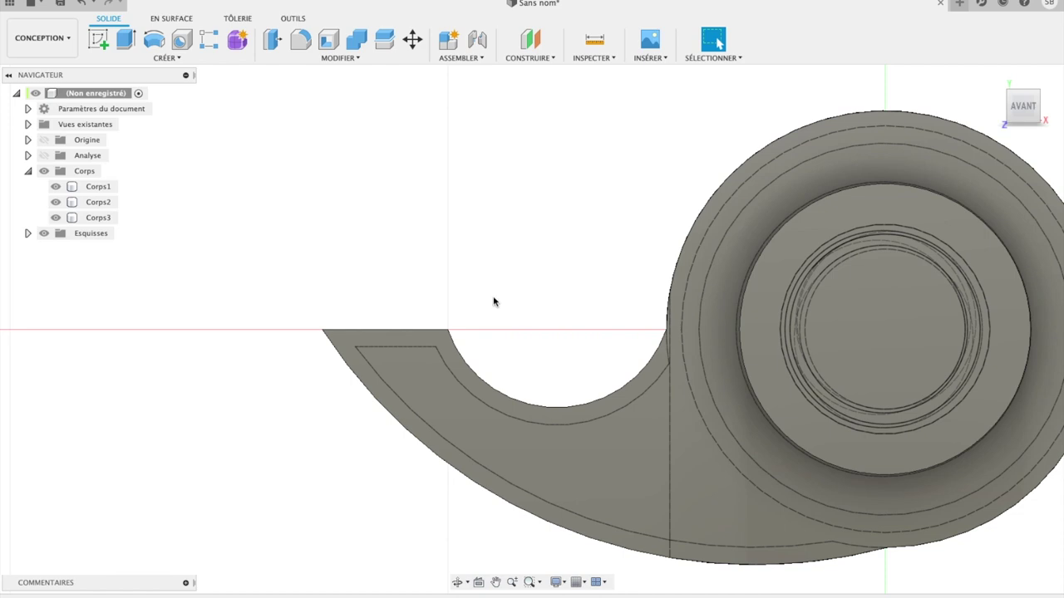
# - Sketch on the holder's front face a chain of line points along the top edge to the cutout
pyautogui.click(98, 38)
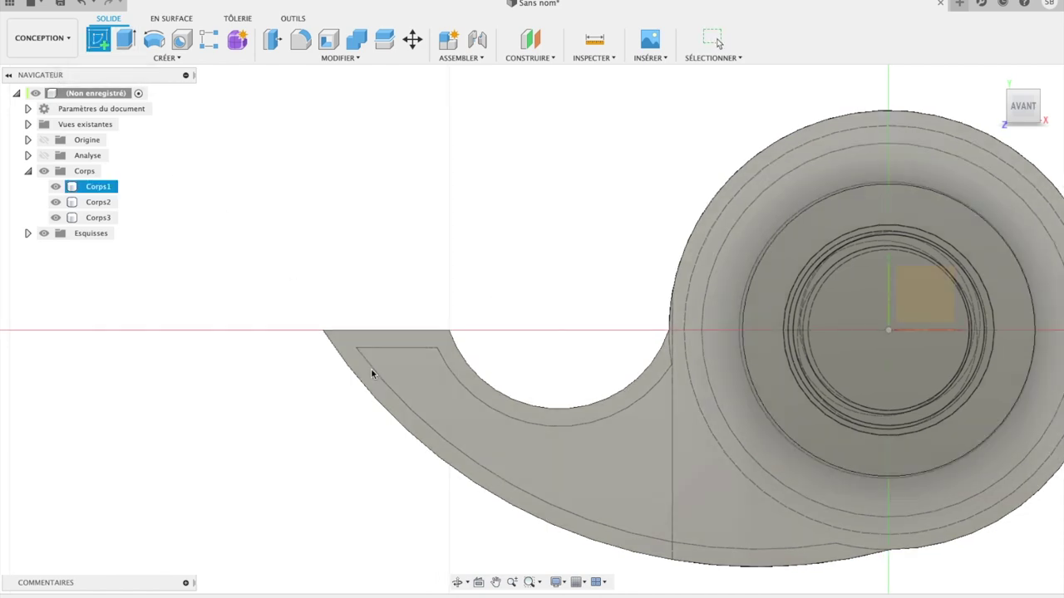
pyautogui.click(374, 348)
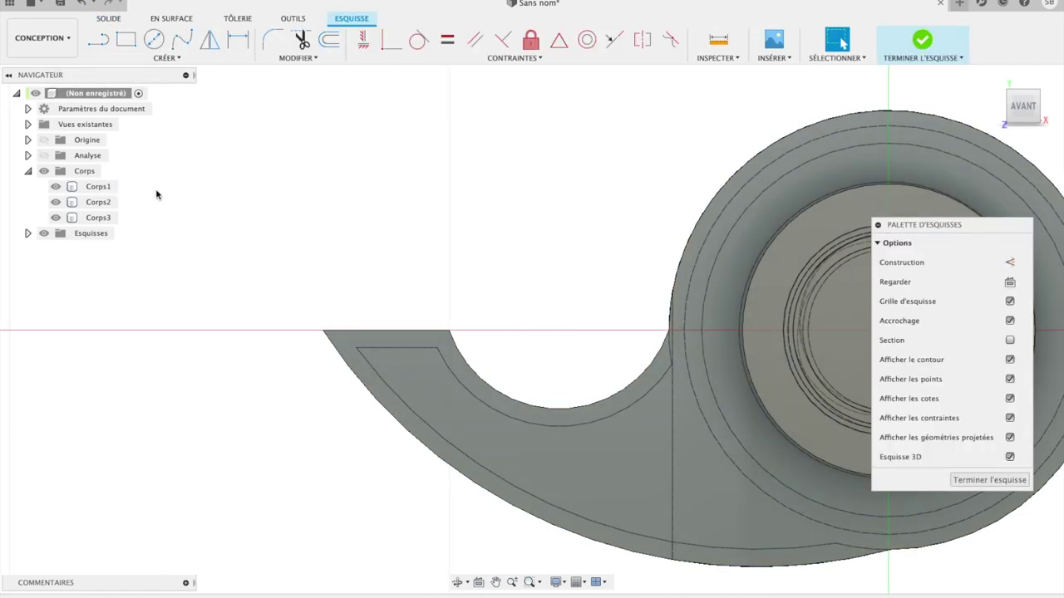
pyautogui.click(98, 38)
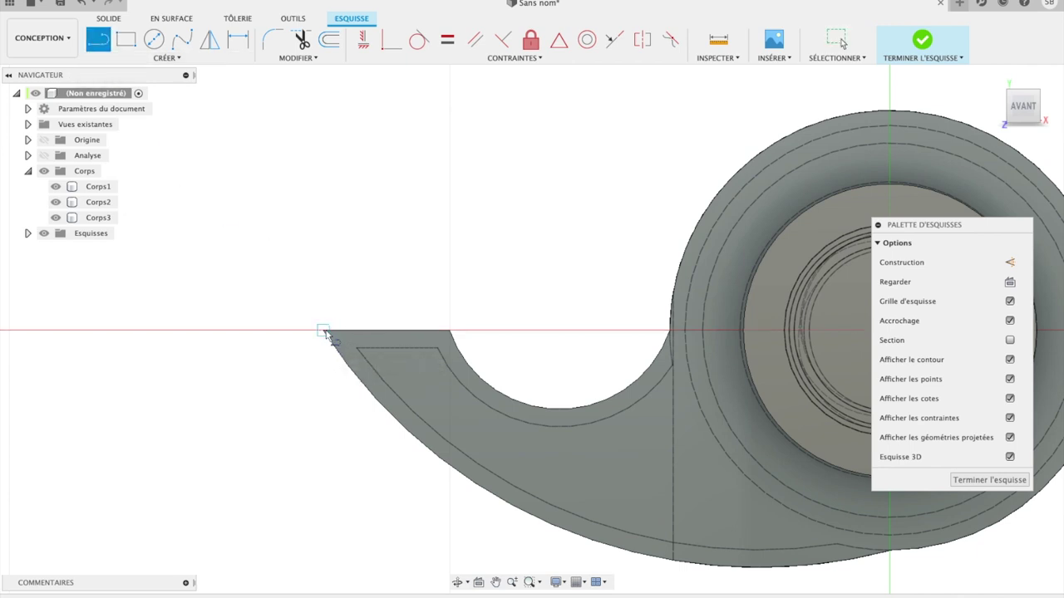
pyautogui.click(323, 331)
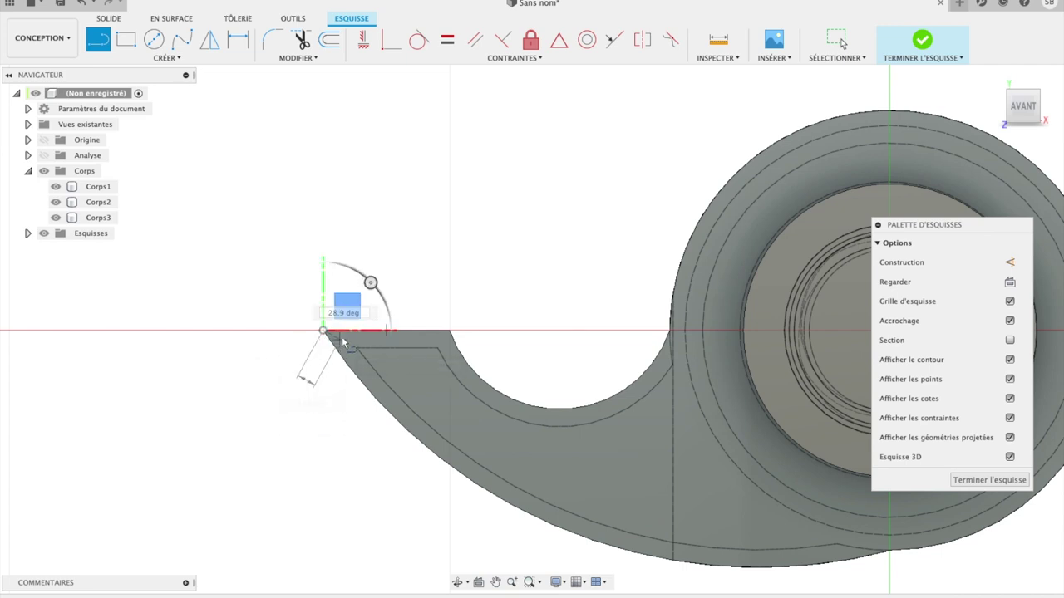
pyautogui.click(350, 336)
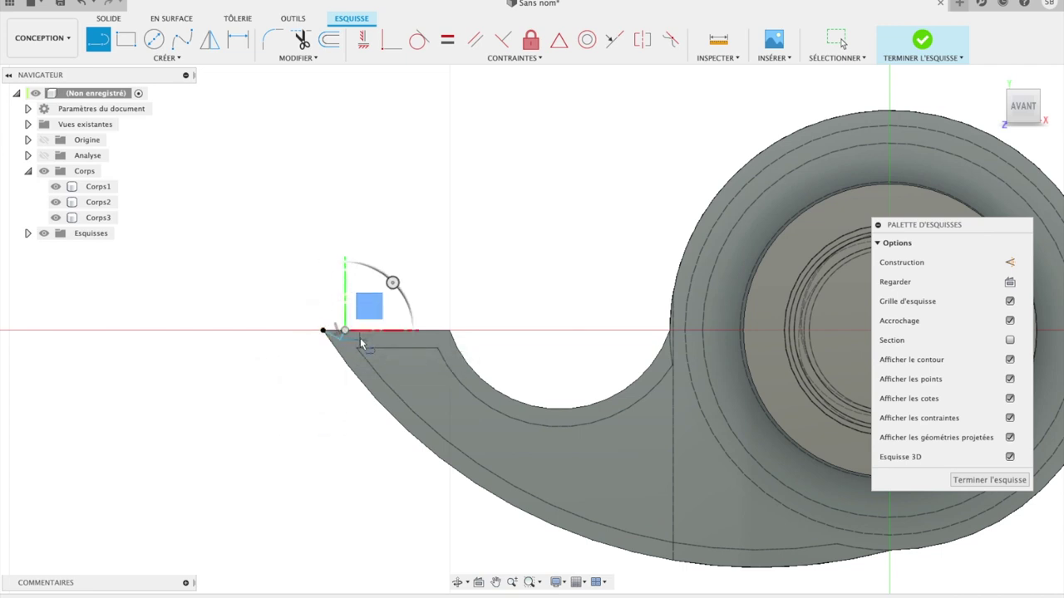
pyautogui.click(372, 336)
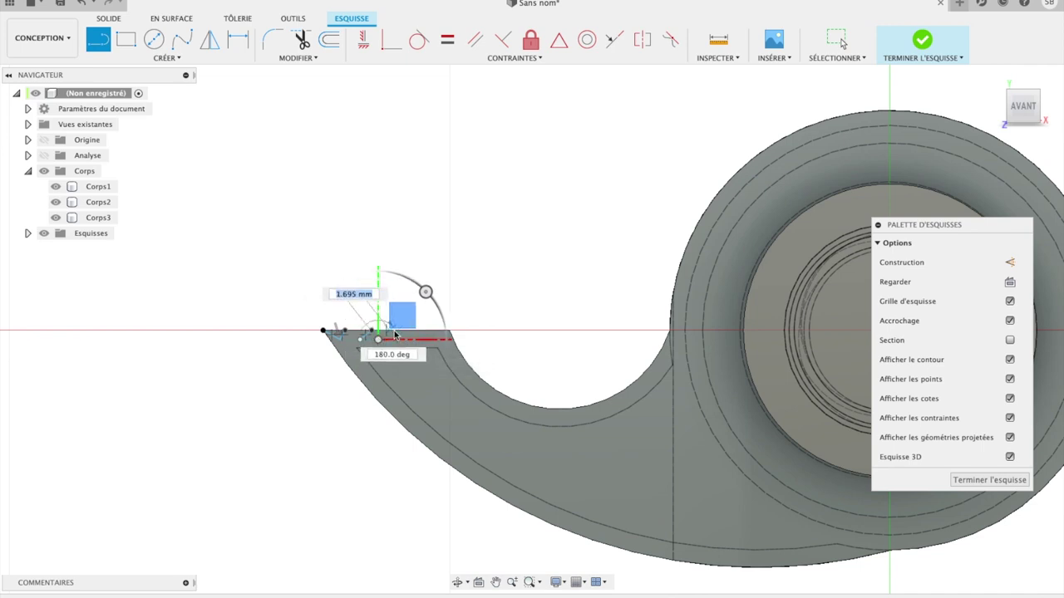
pyautogui.click(390, 335)
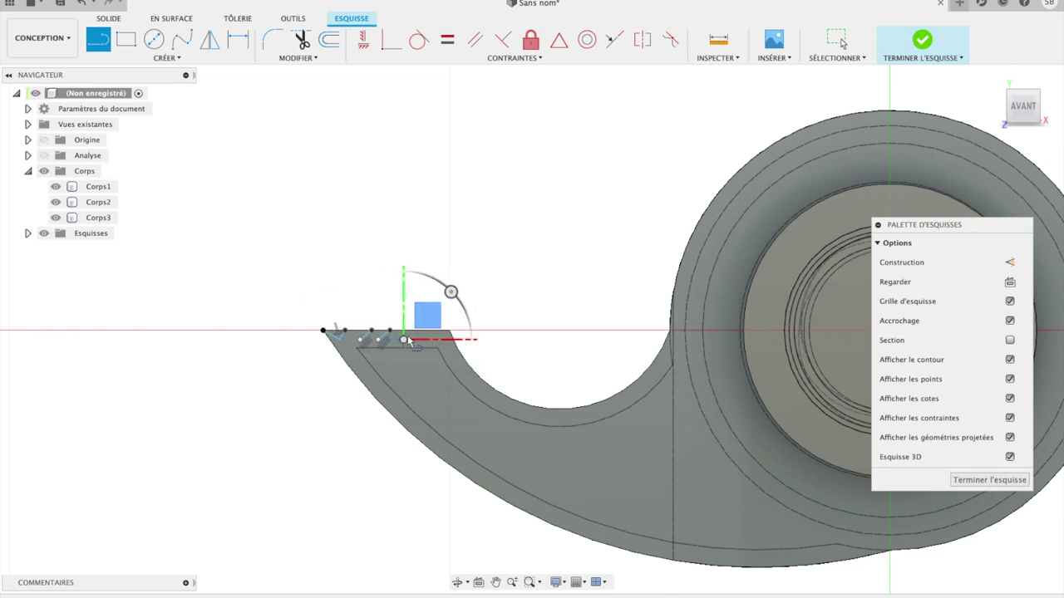
pyautogui.click(415, 336)
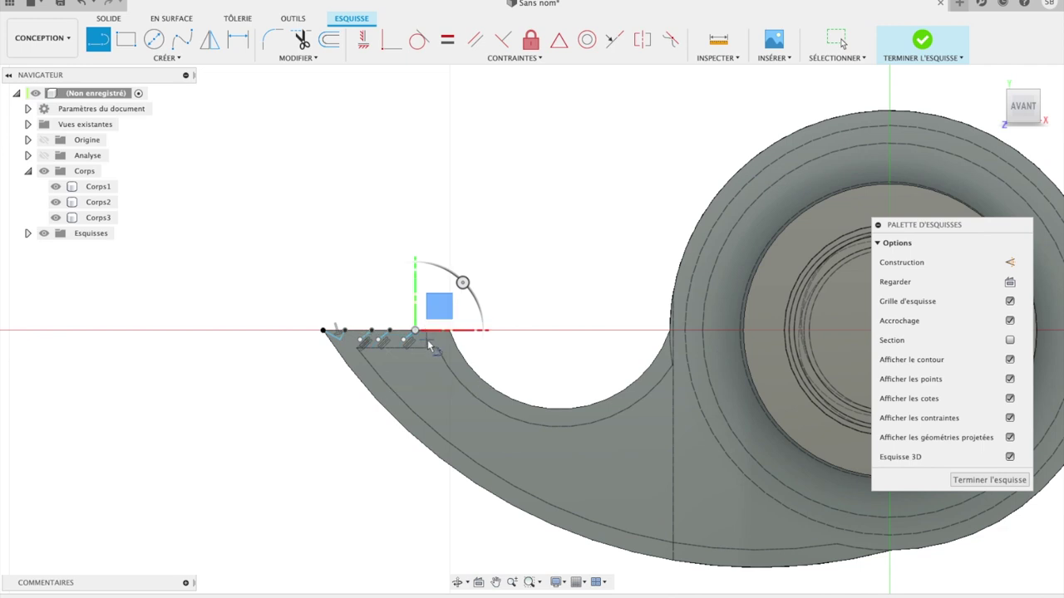
pyautogui.click(441, 336)
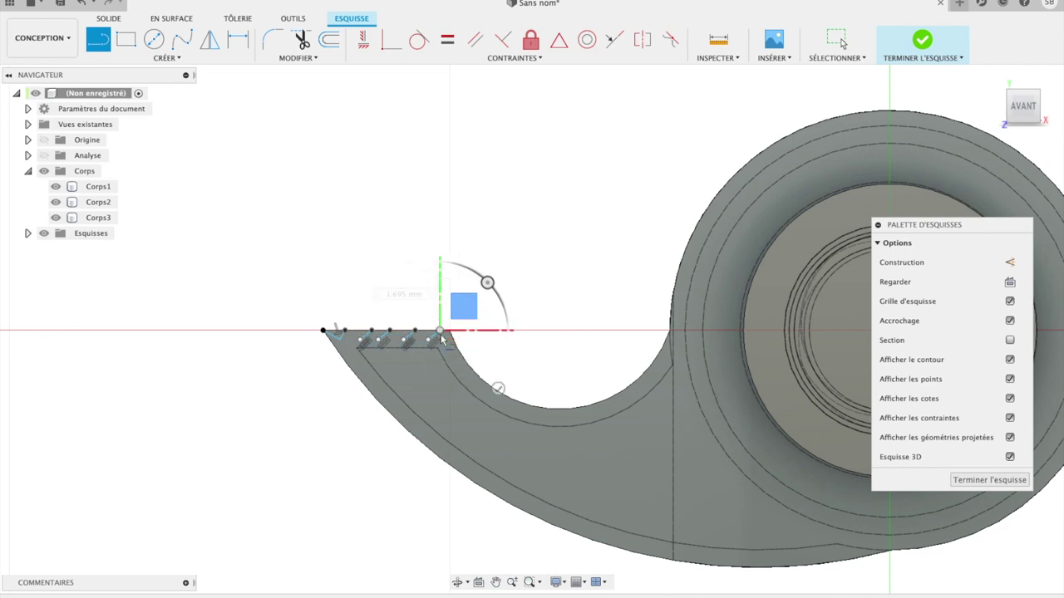
pyautogui.click(452, 345)
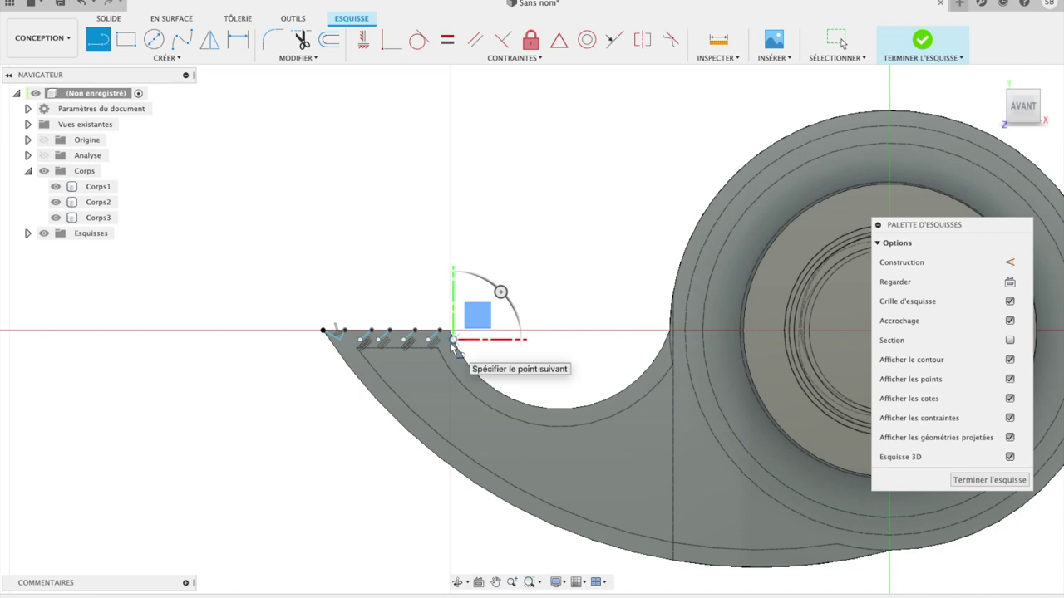
pyautogui.press('Escape')
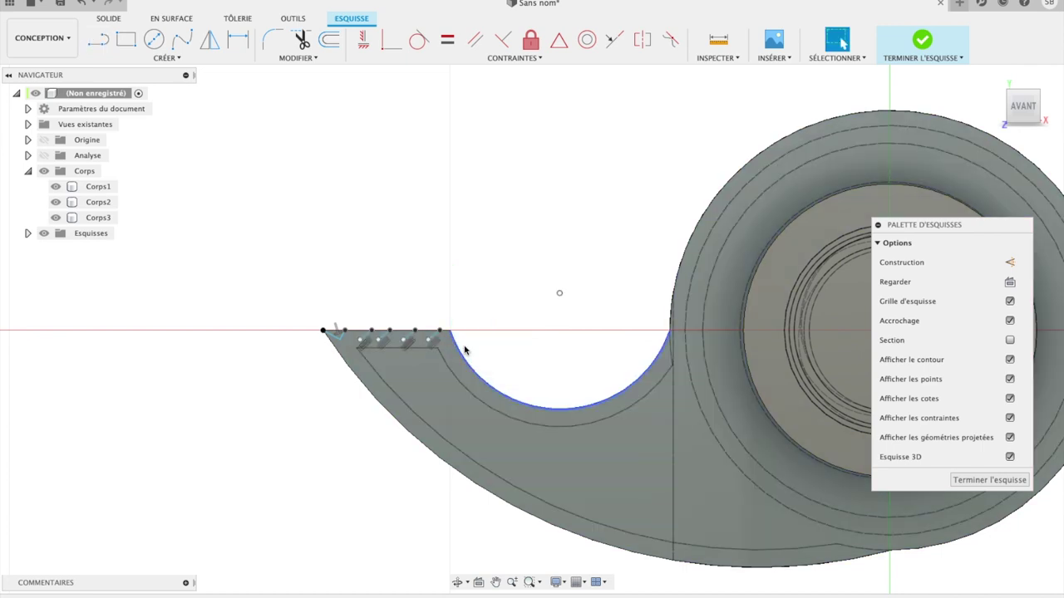
# - Draw the first V tooth and another slanted zigzag segment from the edge points
pyautogui.moveTo(1024, 115); pyautogui.dragTo(1017, 142)
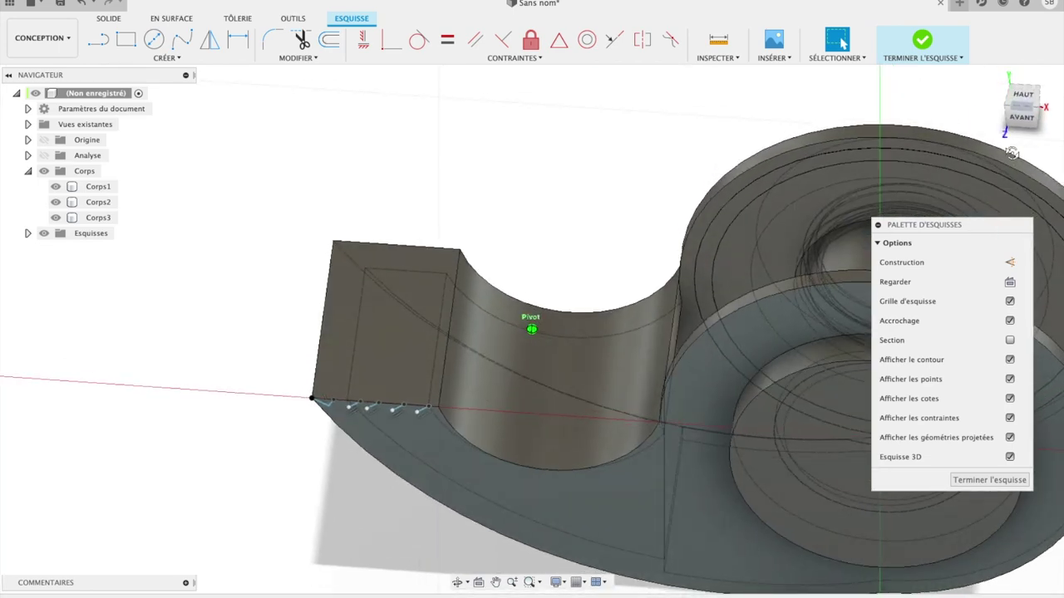
pyautogui.press('l')
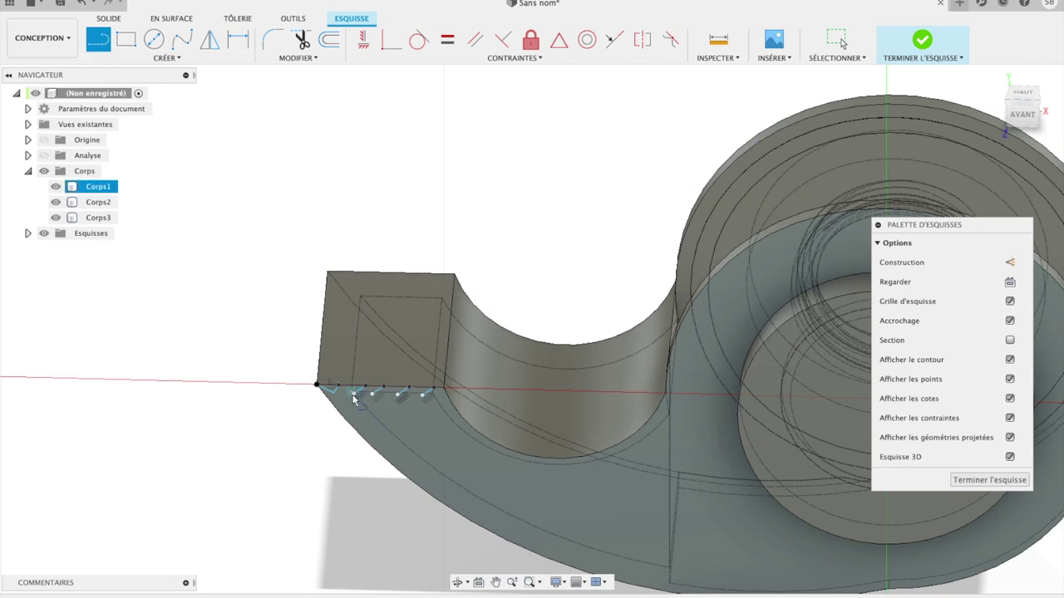
pyautogui.click(354, 395)
pyautogui.click(339, 388)
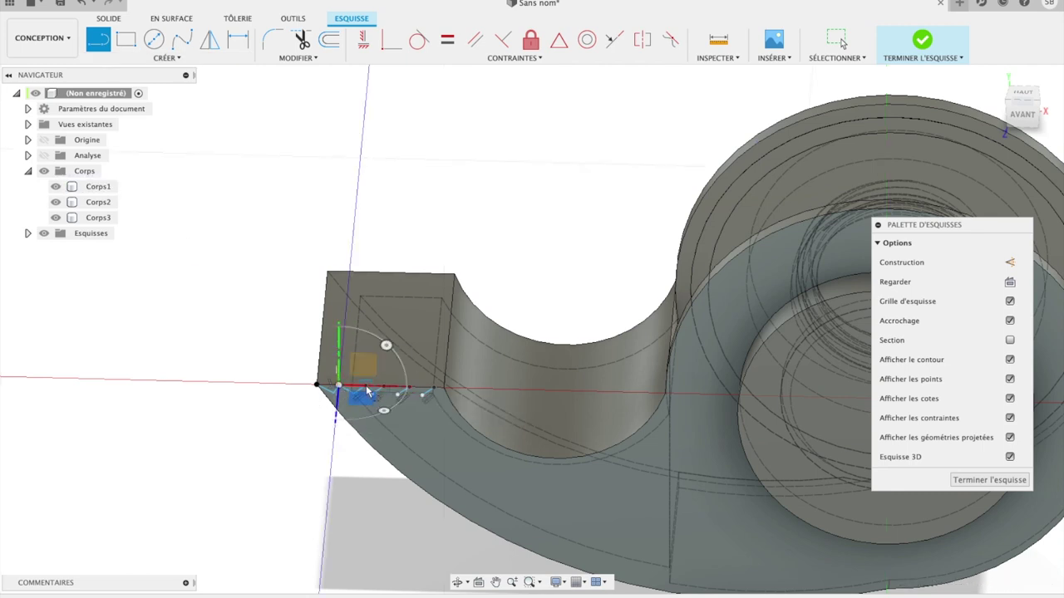
pyautogui.click(397, 397)
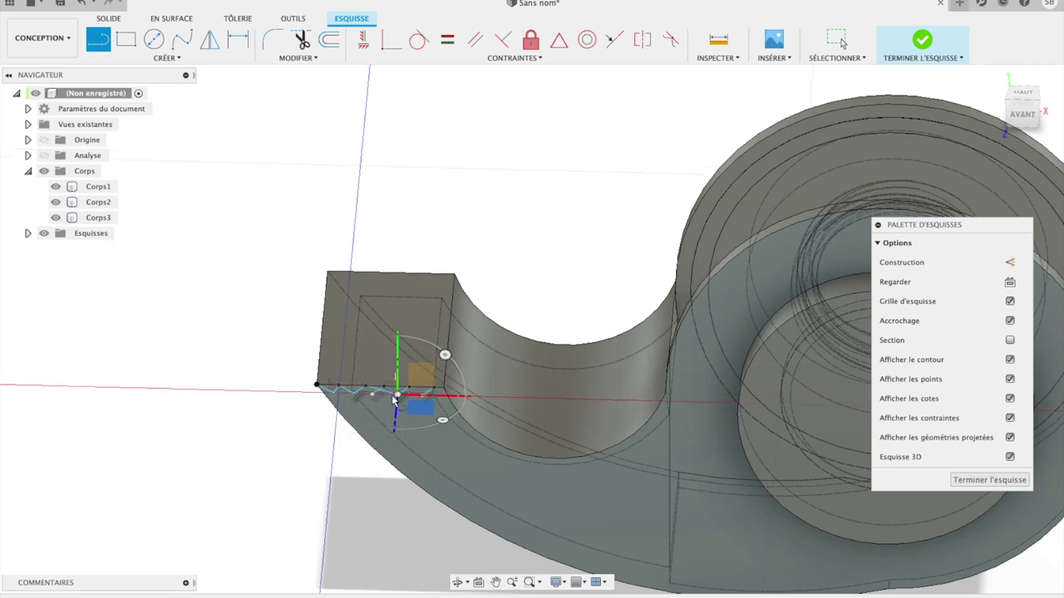
pyautogui.click(383, 389)
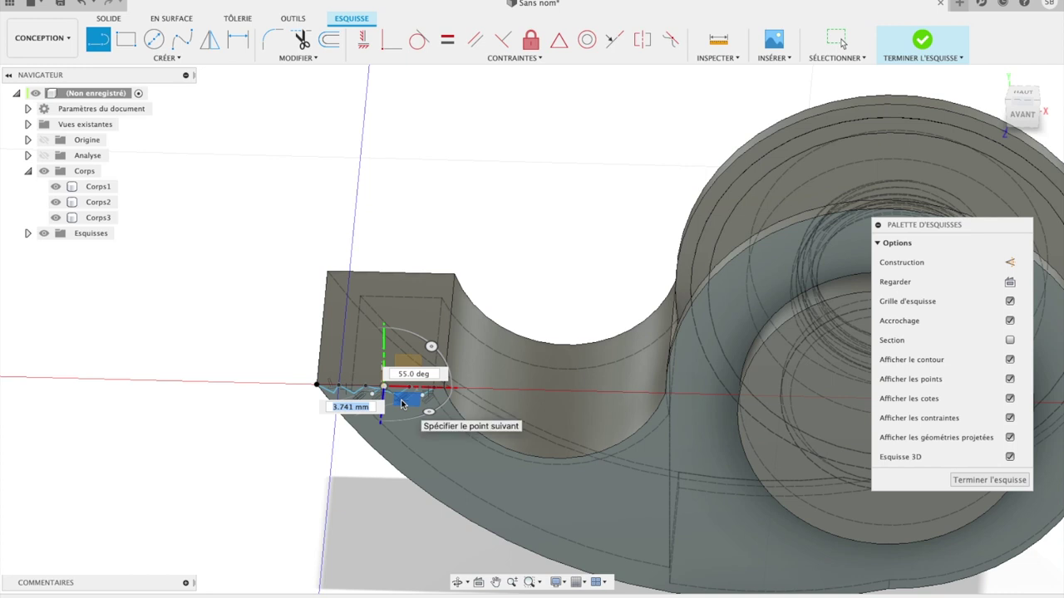
pyautogui.press('Escape')
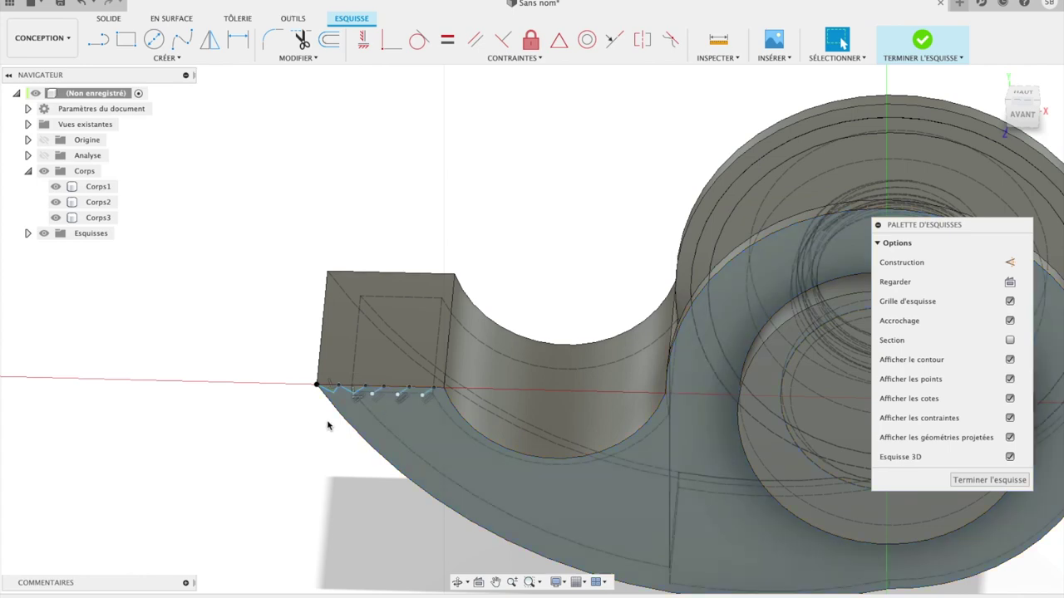
pyautogui.scroll(3, 368, 424)
# - Connect the tooth tips and edge points into one continuous zigzag across the top edge
pyautogui.scroll(3, 367, 425)
pyautogui.scroll(3, 368, 424)
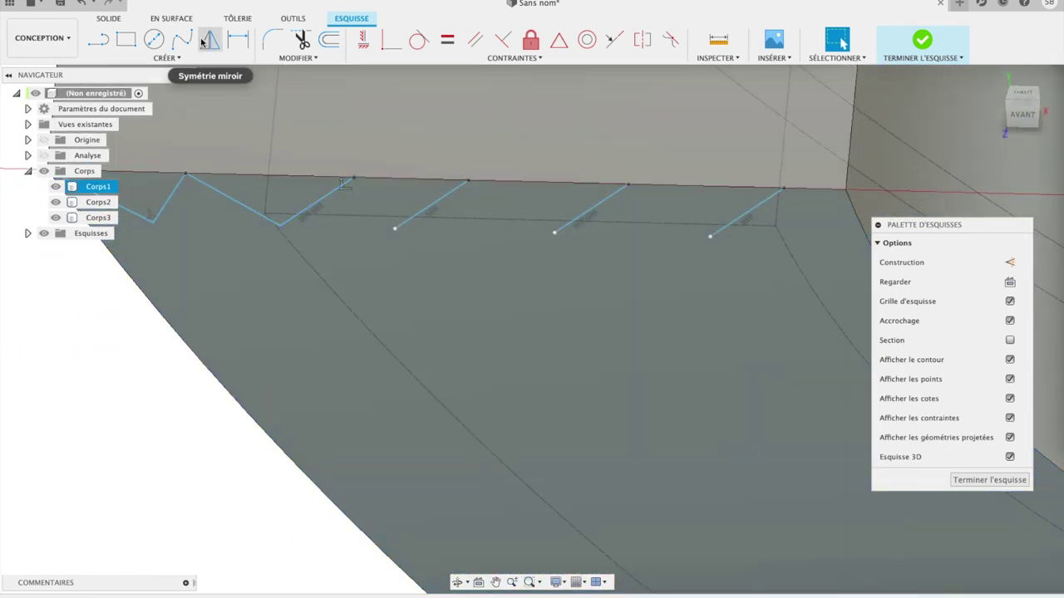
pyautogui.click(106, 46)
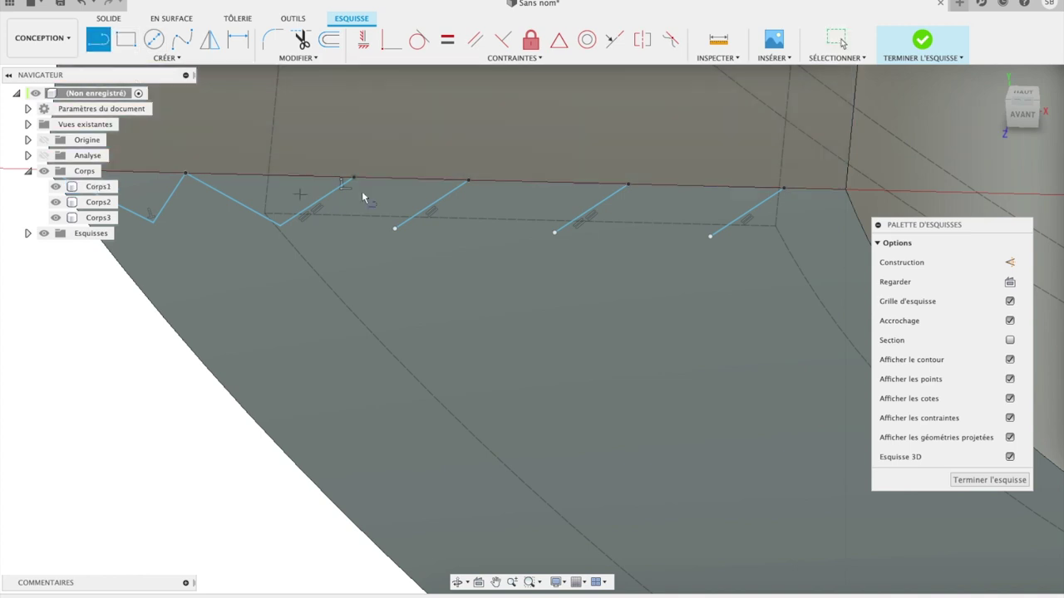
pyautogui.click(355, 181)
pyautogui.click(395, 227)
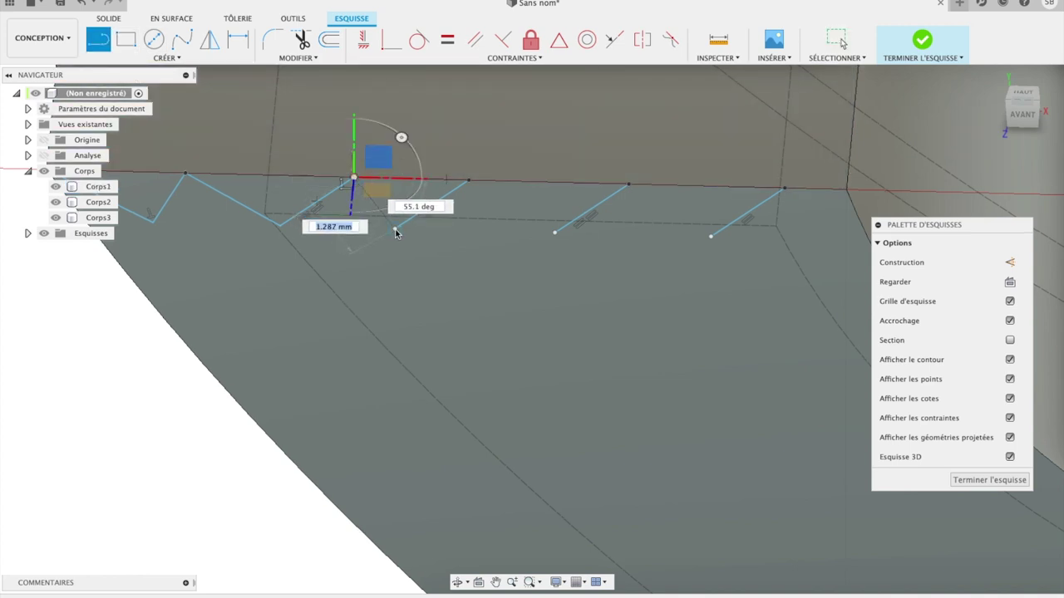
pyautogui.click(467, 180)
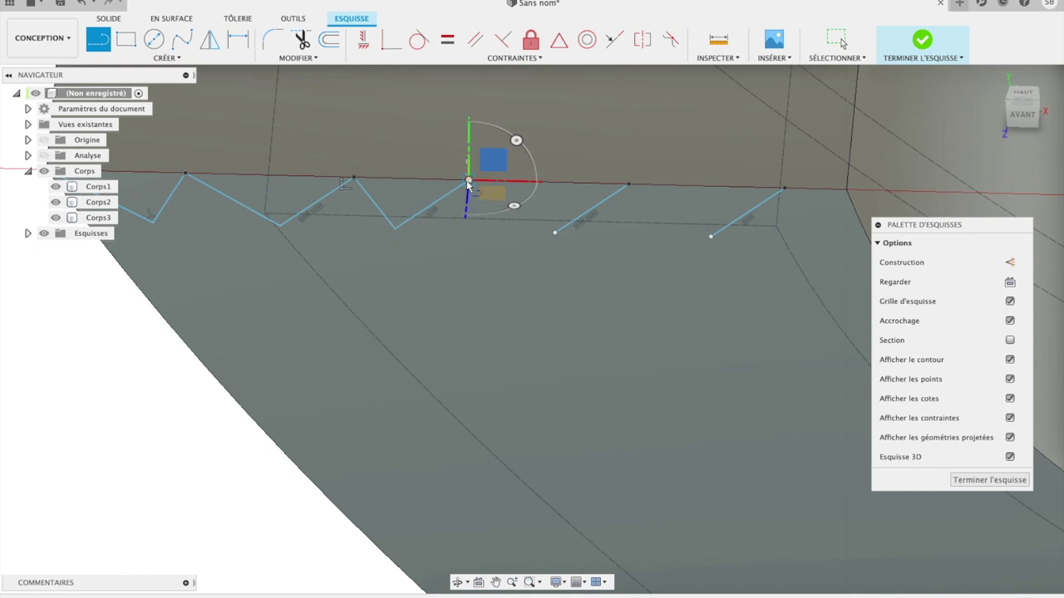
pyautogui.click(556, 234)
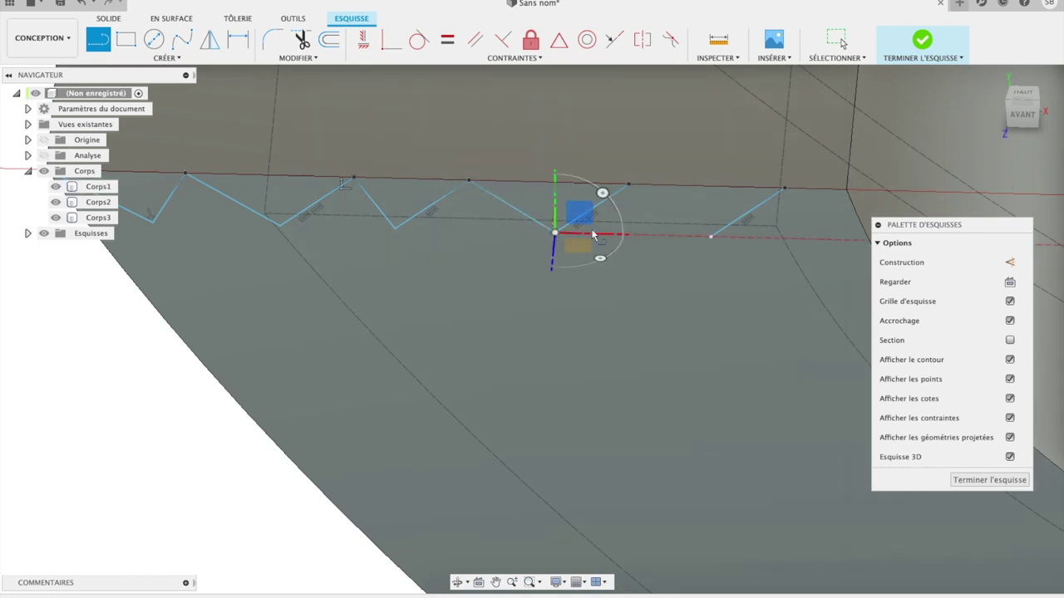
pyautogui.click(628, 184)
pyautogui.click(711, 237)
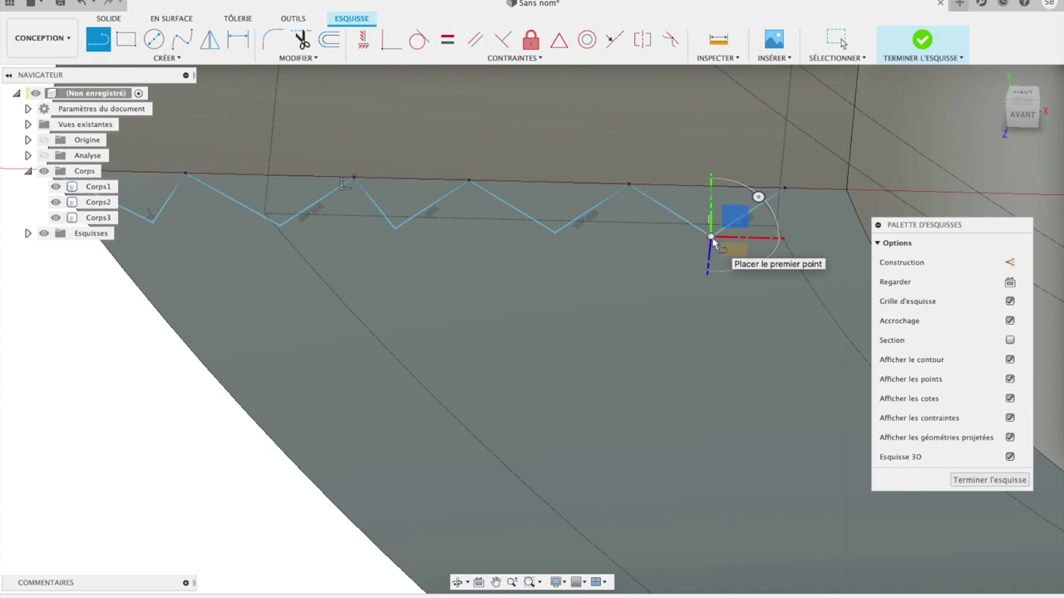
pyautogui.press('Escape')
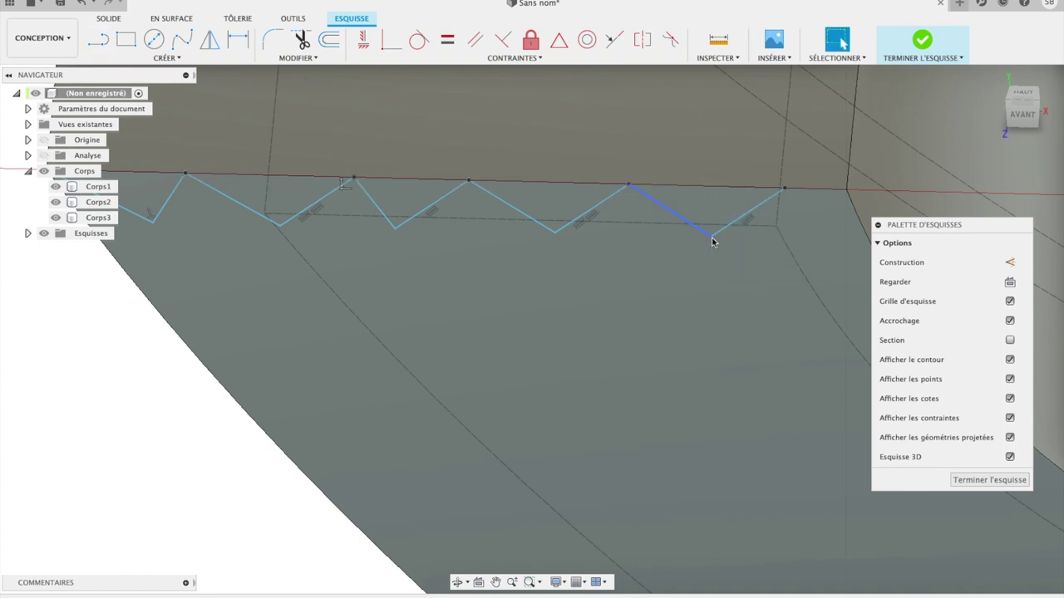
# - Turn to the front view, zoom out, and clear the body selection
pyautogui.click(899, 111)
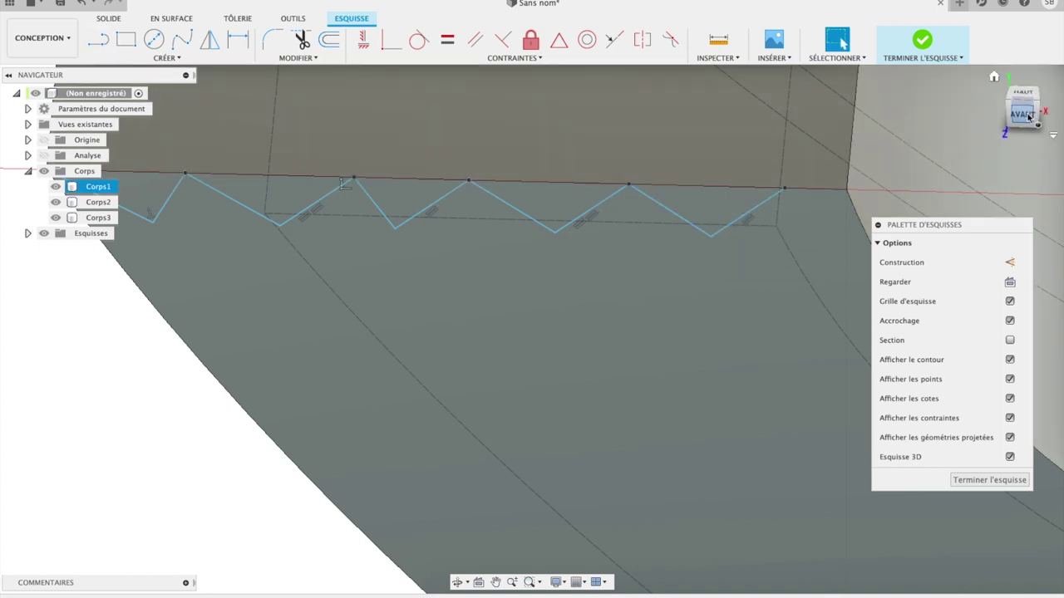
pyautogui.click(1027, 116)
pyautogui.click(712, 168)
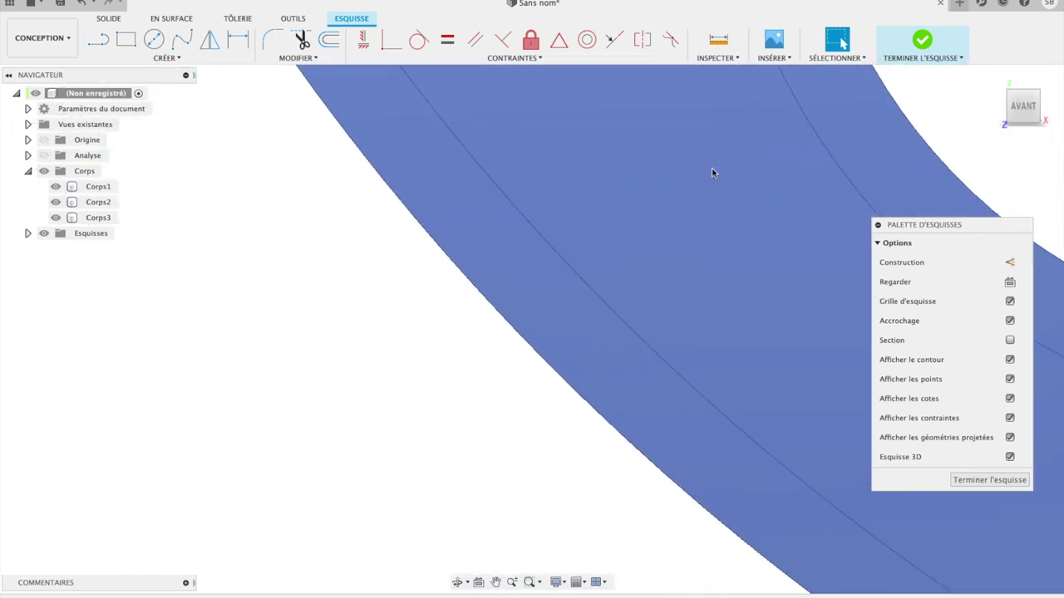
pyautogui.scroll(-2, 711, 168)
pyautogui.scroll(-1, 712, 167)
pyautogui.scroll(-2, 711, 168)
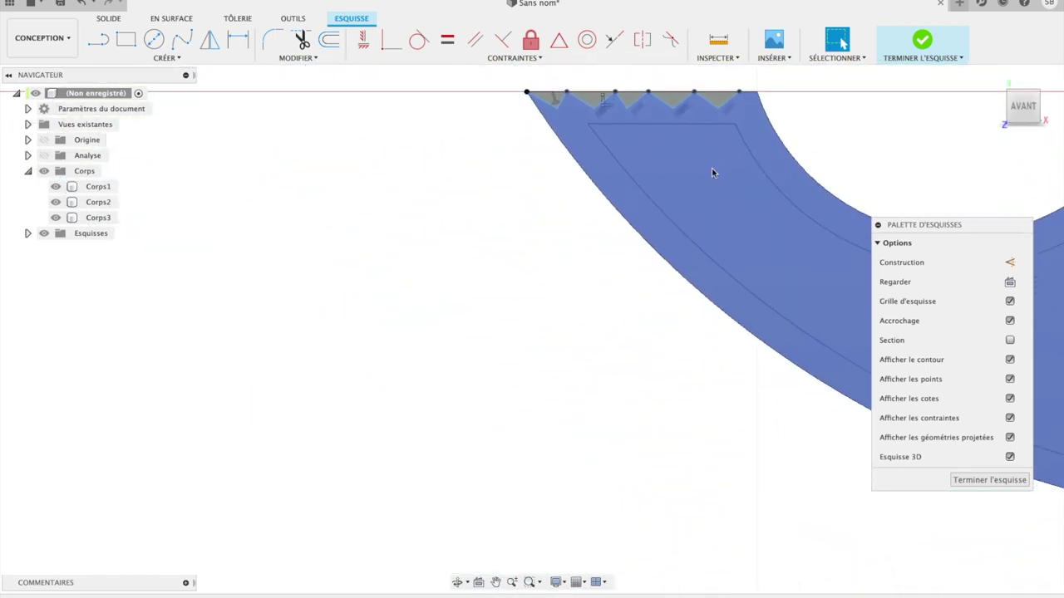
pyautogui.click(808, 141)
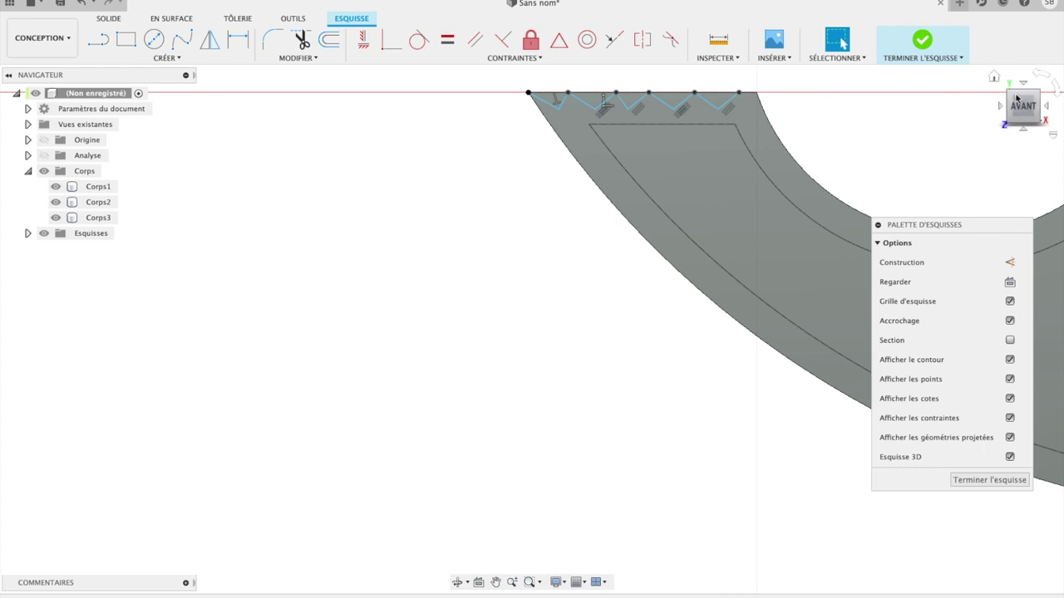
# - Draw a straight line along the top edge through each tooth point to the last one
pyautogui.moveTo(1023, 106); pyautogui.dragTo(531, 329)
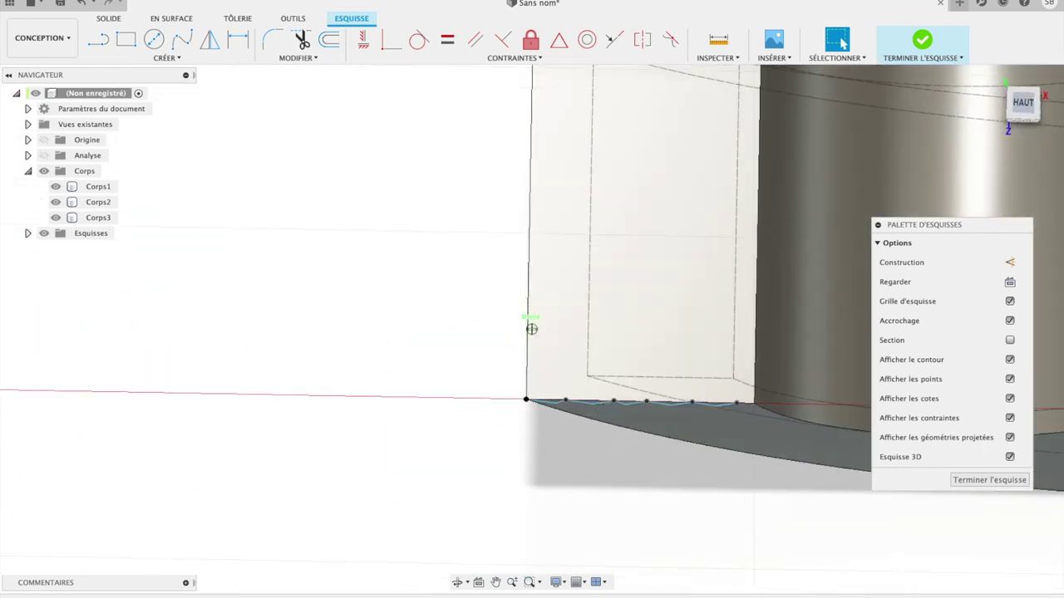
pyautogui.keyDown('shift'); pyautogui.moveTo(531, 329); pyautogui.dragTo(756, 230, button='middle'); pyautogui.keyUp('shift')
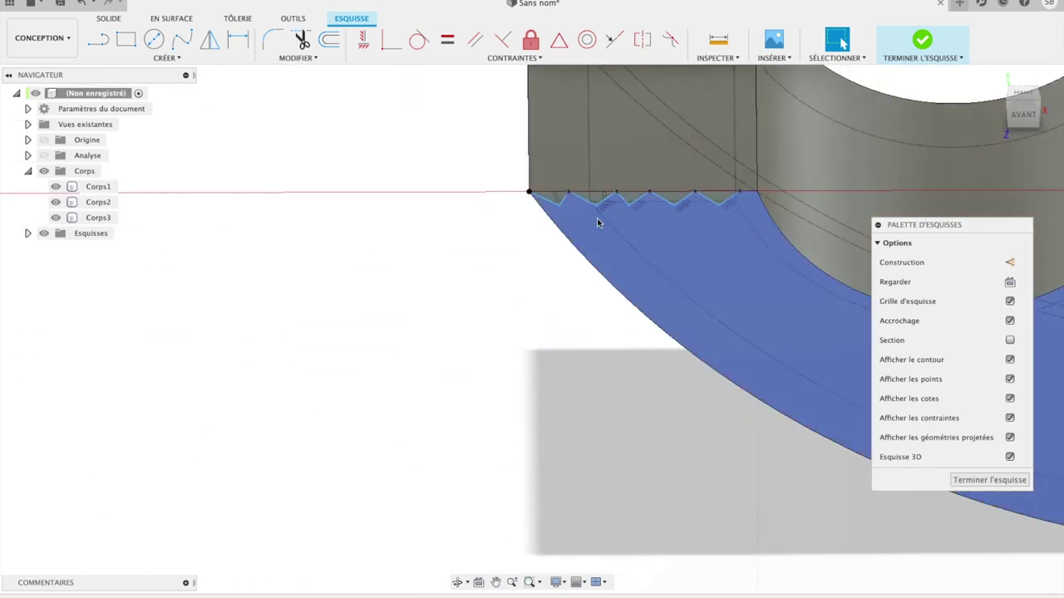
pyautogui.click(98, 39)
pyautogui.click(530, 192)
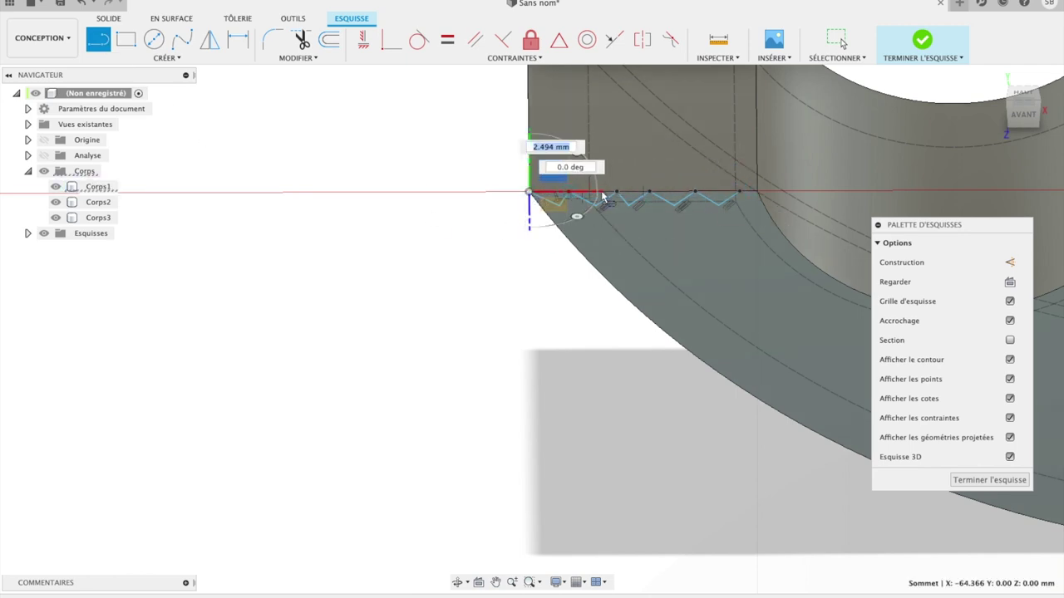
pyautogui.click(616, 197)
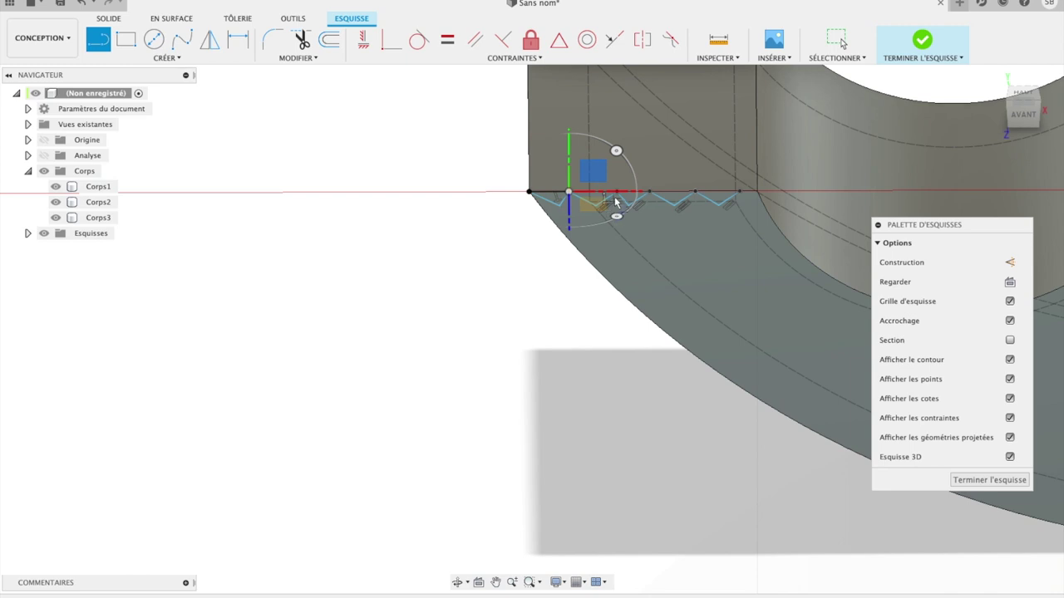
pyautogui.click(617, 193)
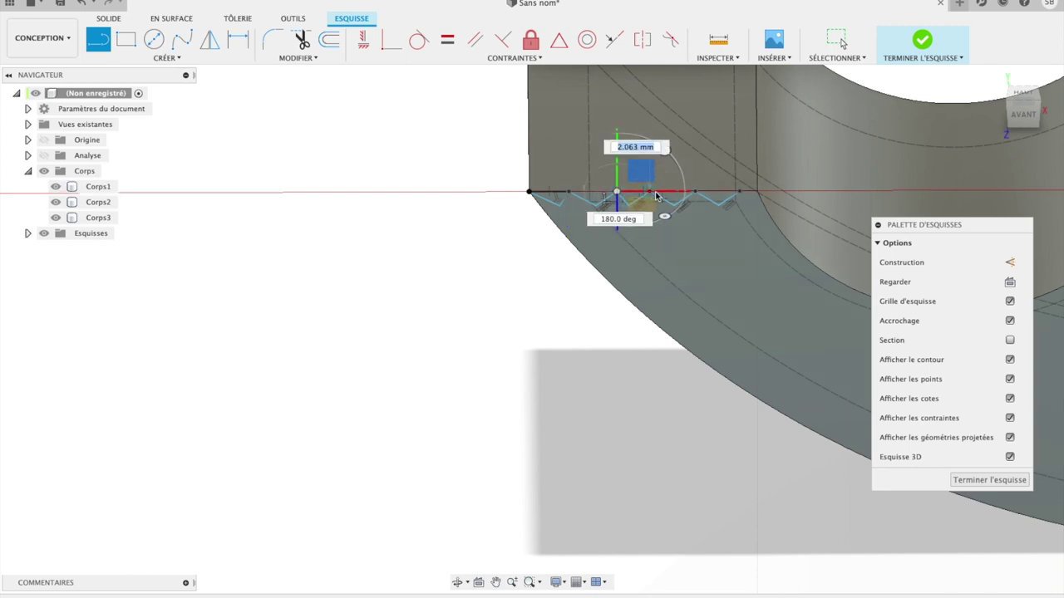
pyautogui.click(652, 195)
pyautogui.click(697, 195)
pyautogui.click(740, 194)
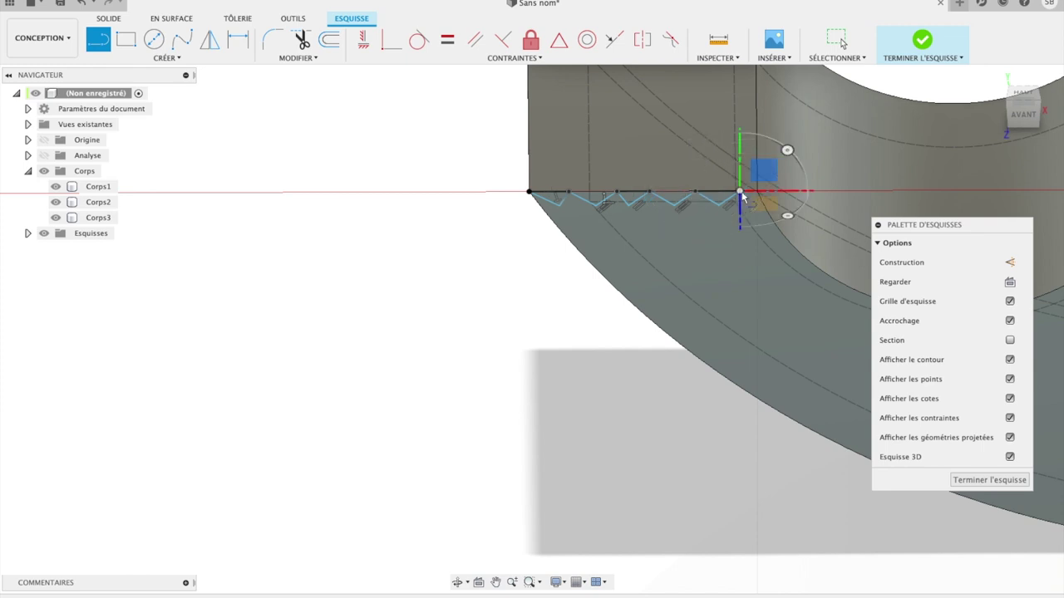
# - Trace the edge line back to the starting corner to close the teeth, then hide Corps1
pyautogui.click(696, 195)
pyautogui.click(650, 195)
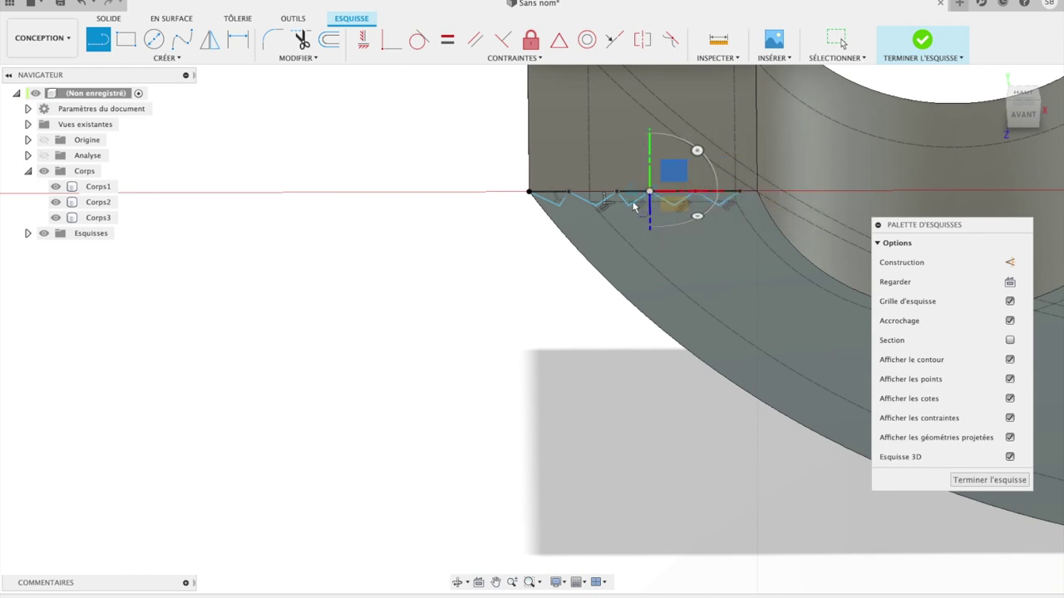
pyautogui.click(616, 195)
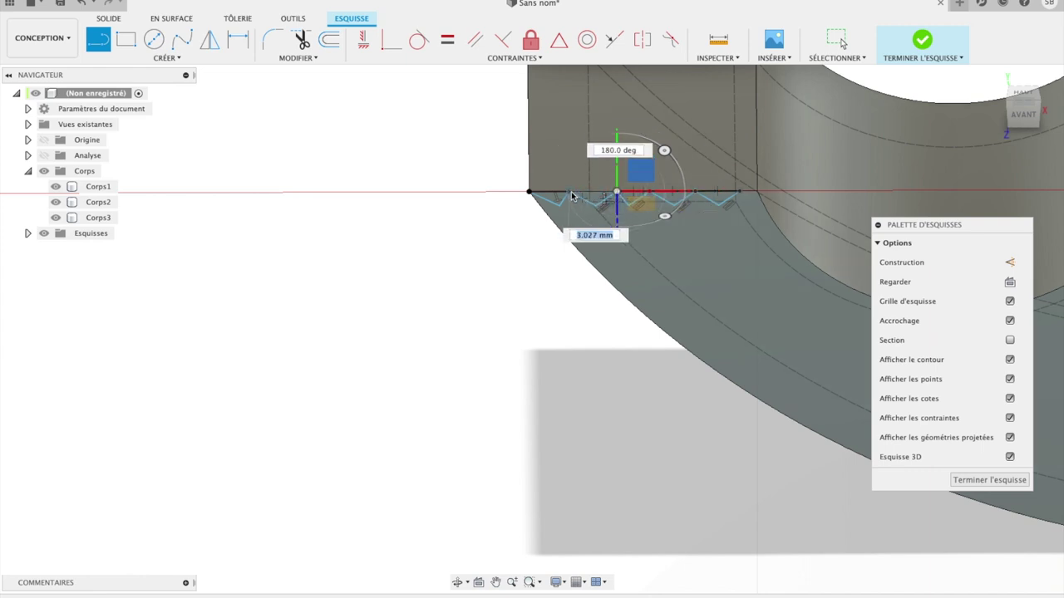
pyautogui.click(568, 195)
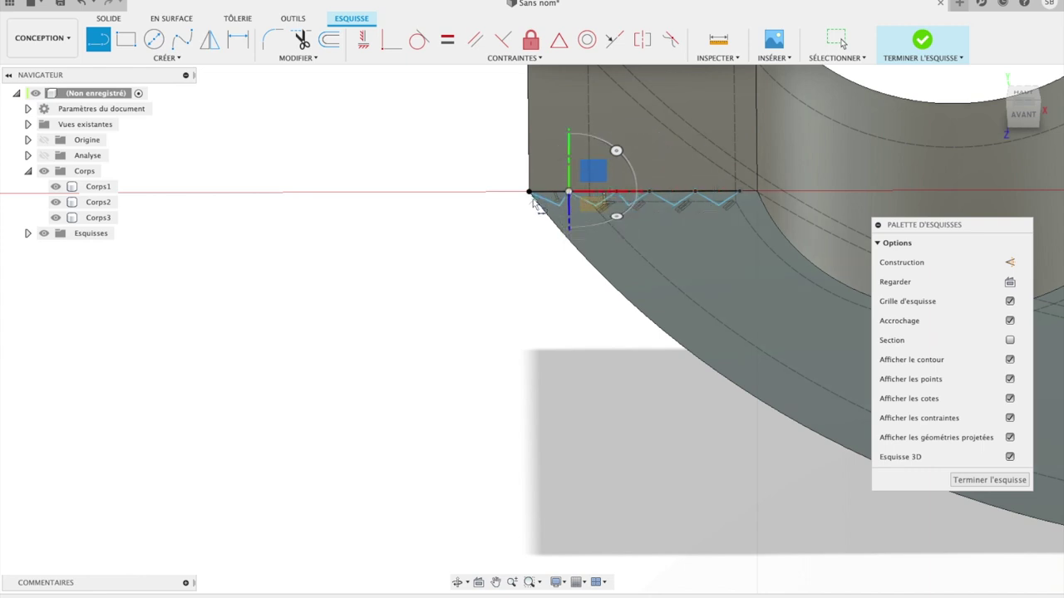
pyautogui.click(530, 194)
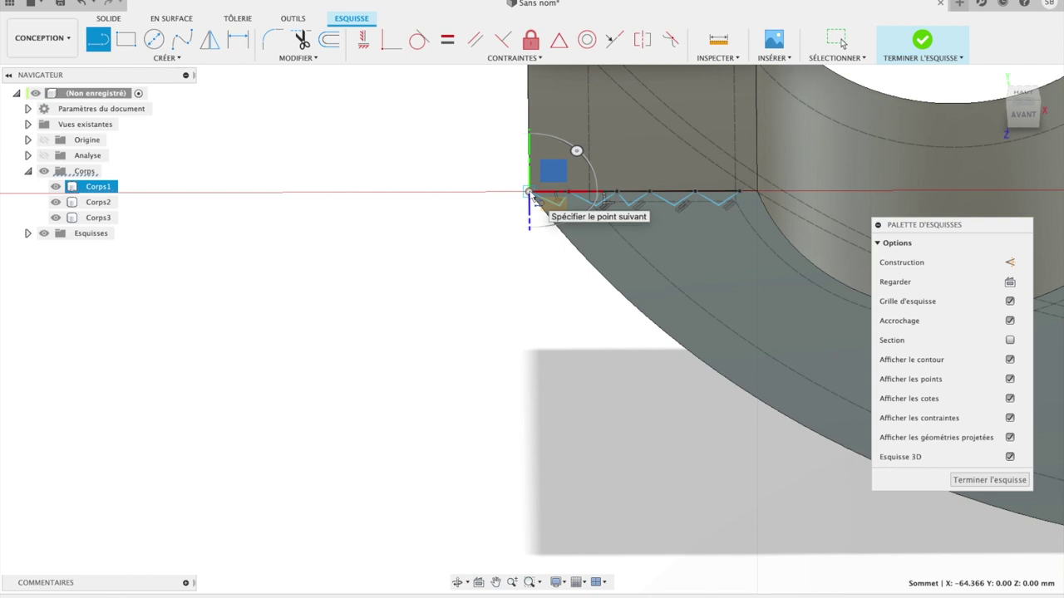
pyautogui.press('Escape')
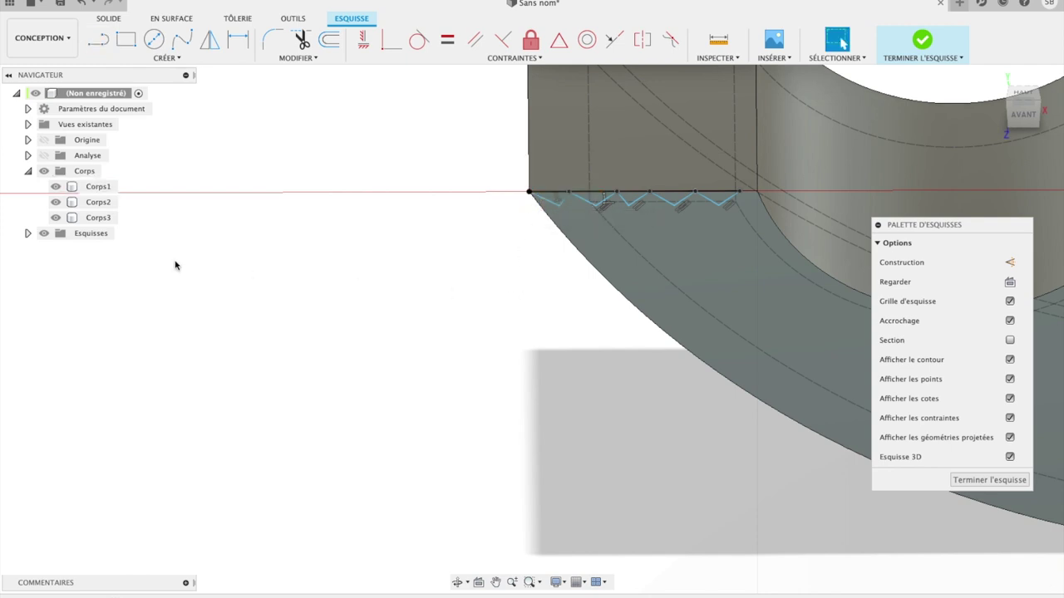
pyautogui.click(55, 188)
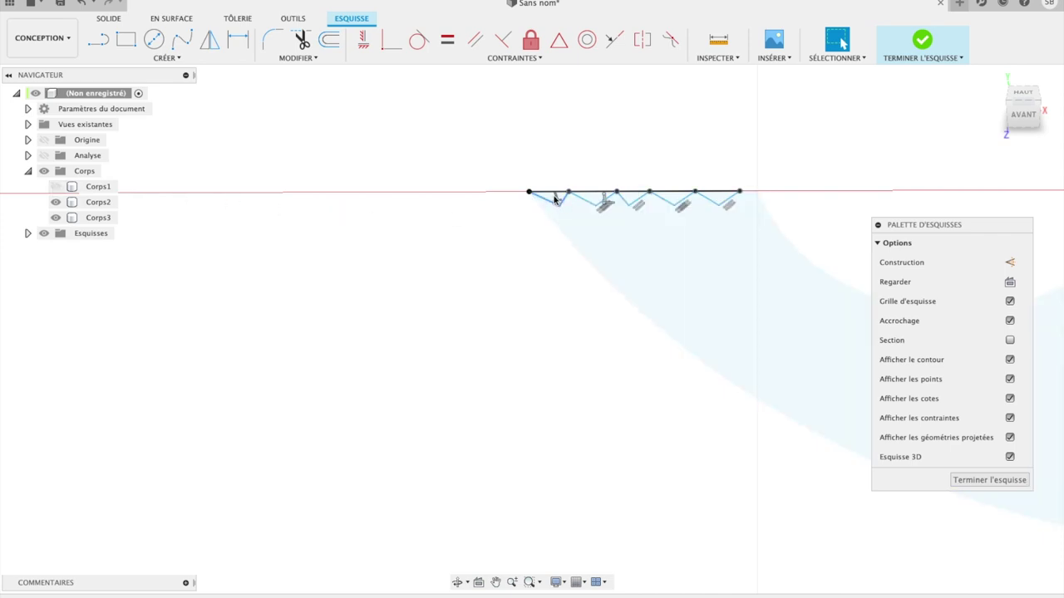
# - Start an extrusion on the five tooth profiles and show Corps1 again from the top view
pyautogui.press('e')
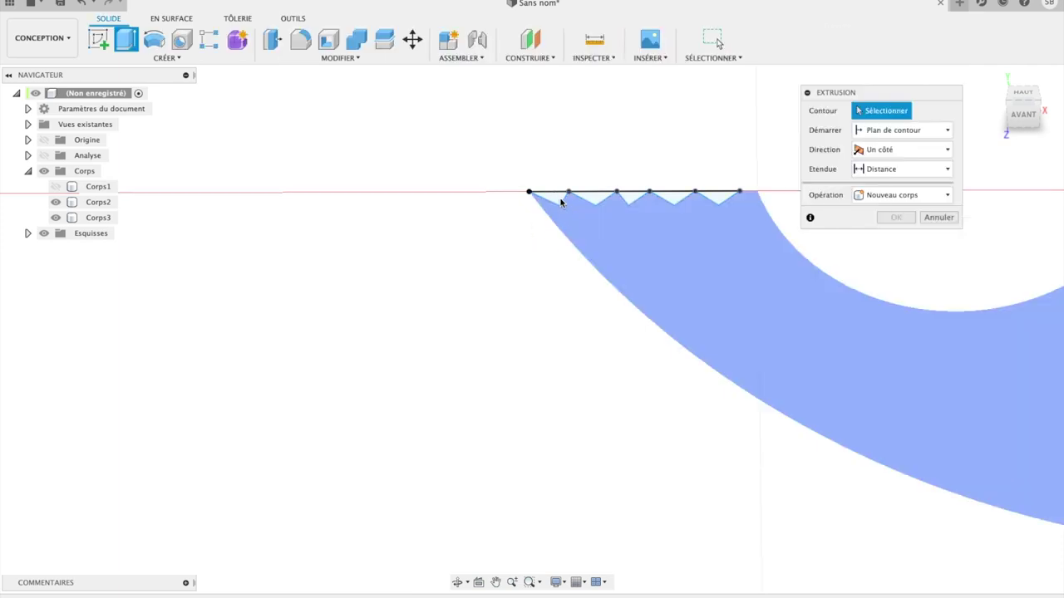
pyautogui.click(556, 200)
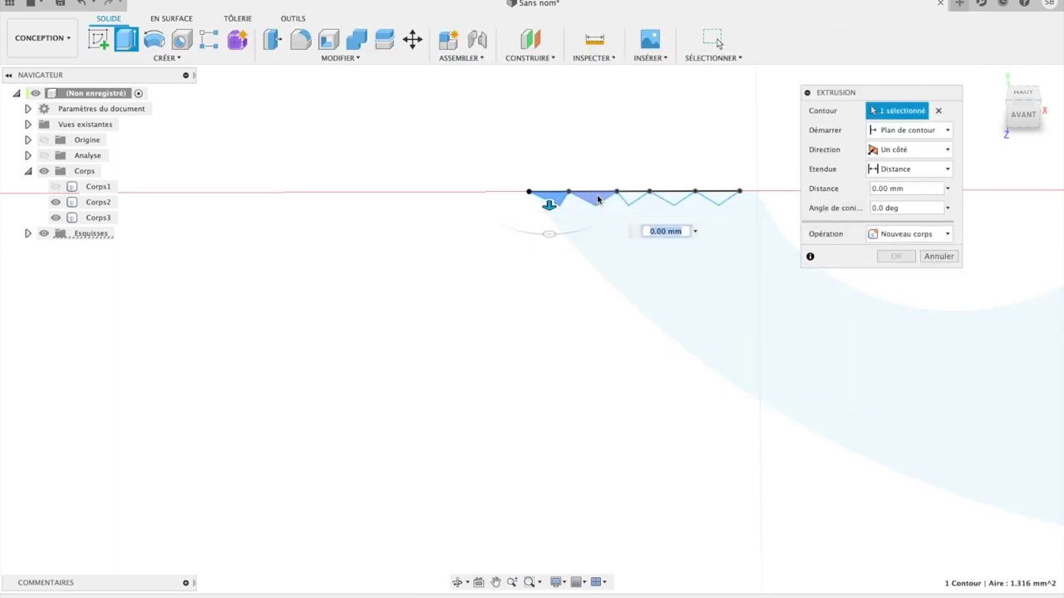
pyautogui.click(633, 201)
pyautogui.click(674, 197)
pyautogui.click(716, 197)
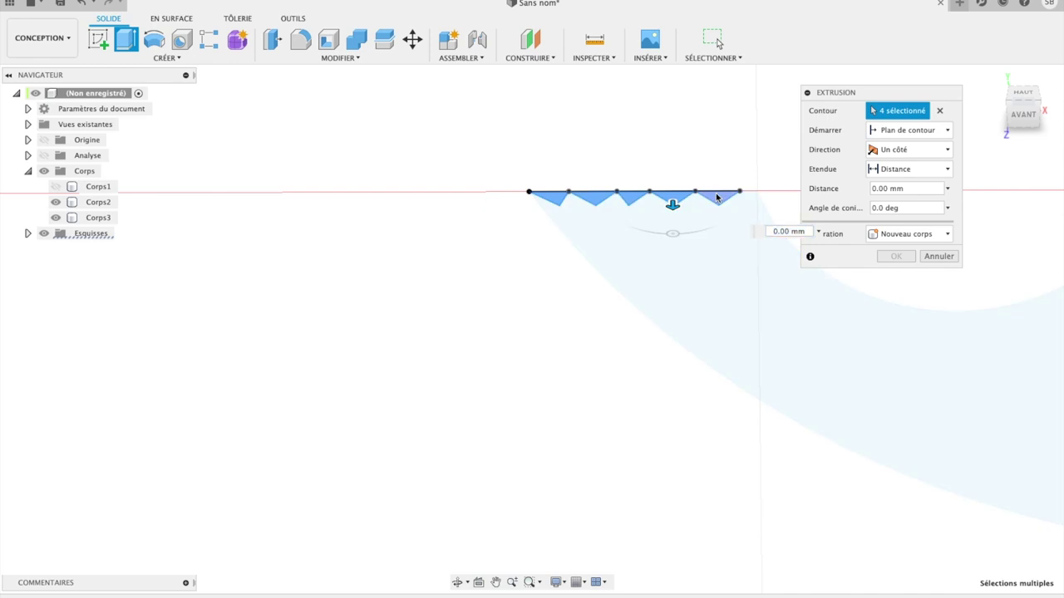
pyautogui.click(56, 187)
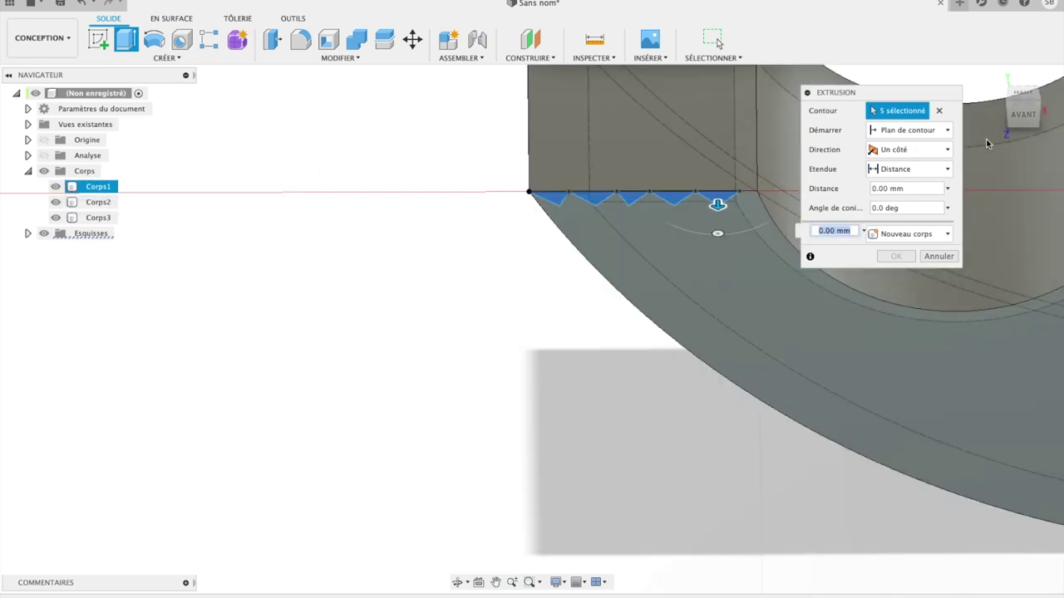
pyautogui.click(1028, 98)
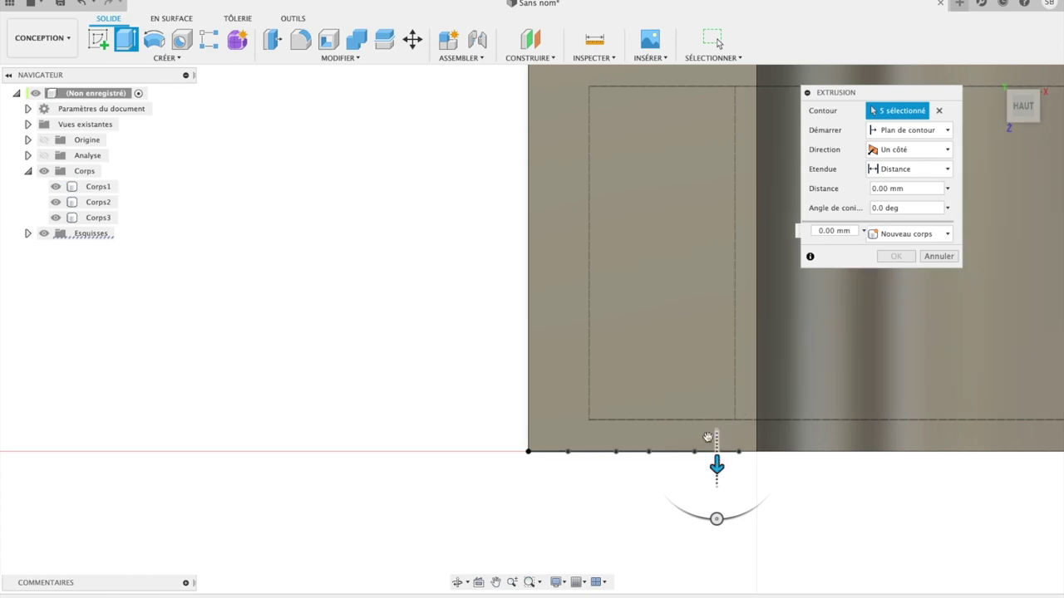
pyautogui.scroll(-2, 693, 370)
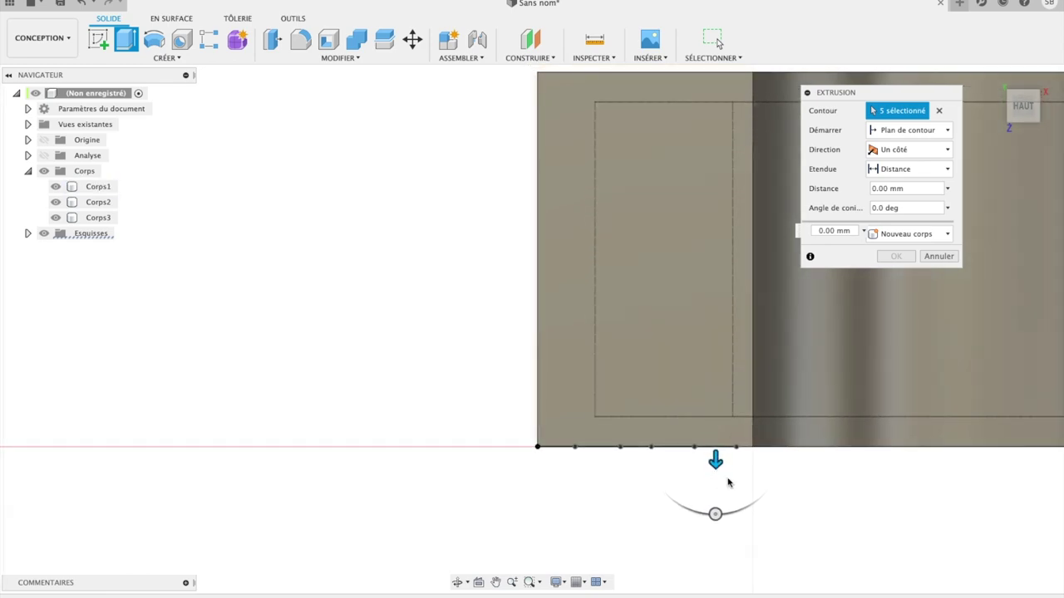
# - Cut the teeth two-sided: -26.571 mm on side 1 and -3.202 mm on side 2
pyautogui.moveTo(715, 463); pyautogui.dragTo(715, 68)
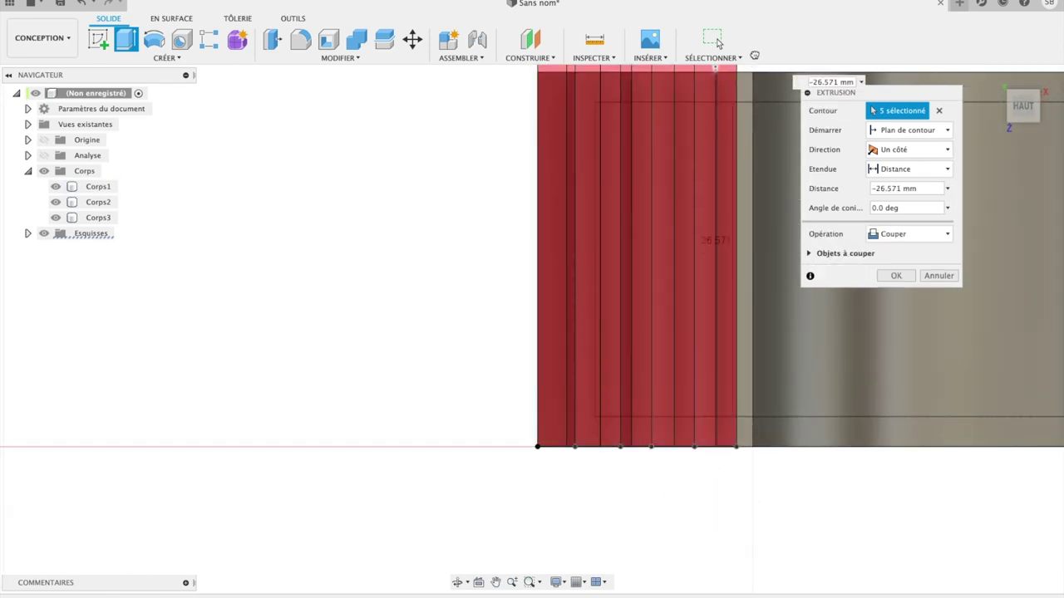
pyautogui.click(910, 150)
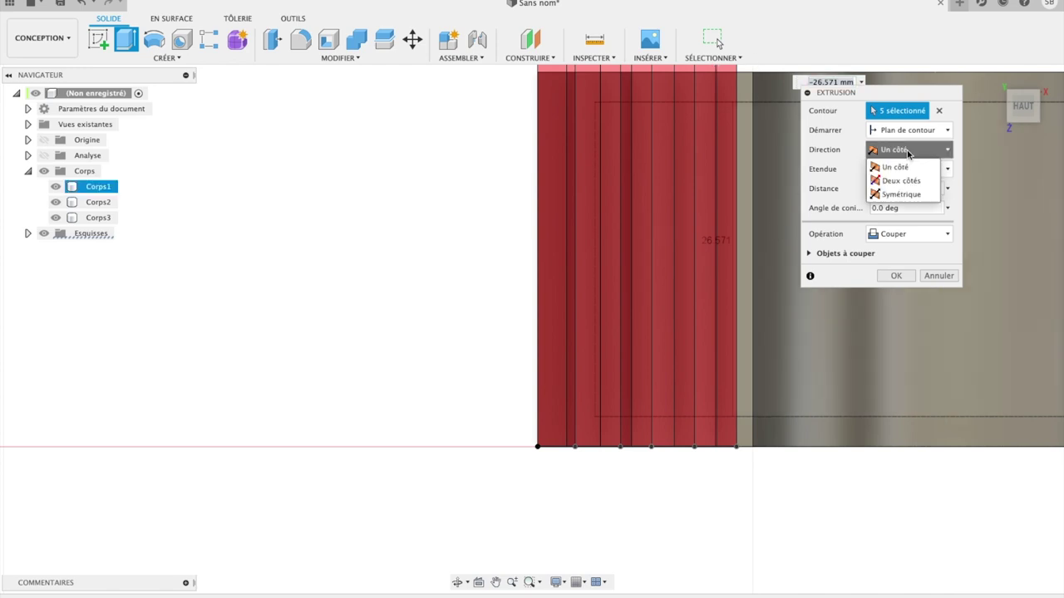
pyautogui.click(903, 181)
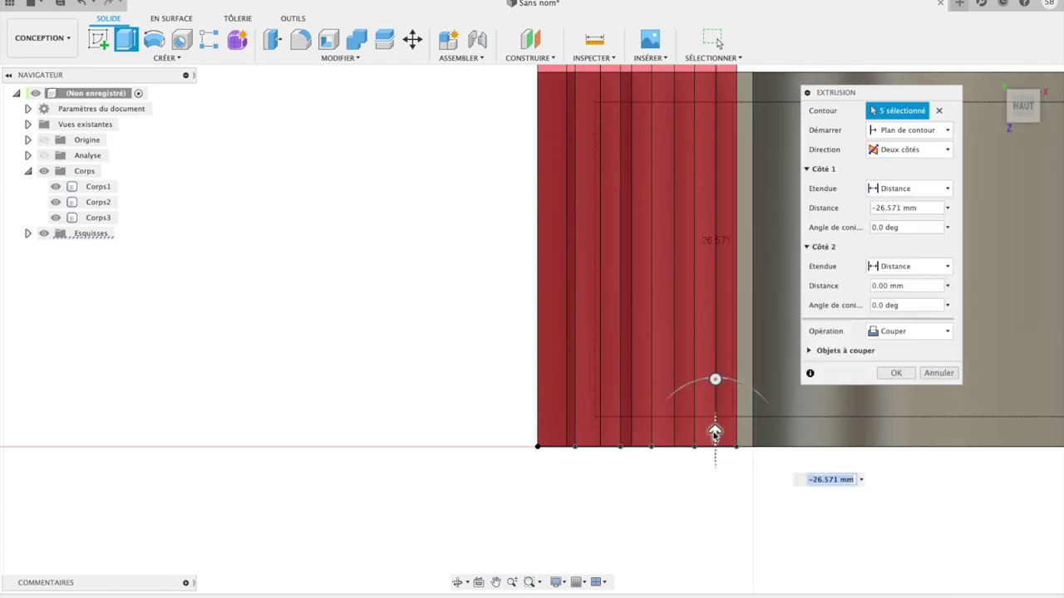
pyautogui.moveTo(714, 462); pyautogui.dragTo(715, 505)
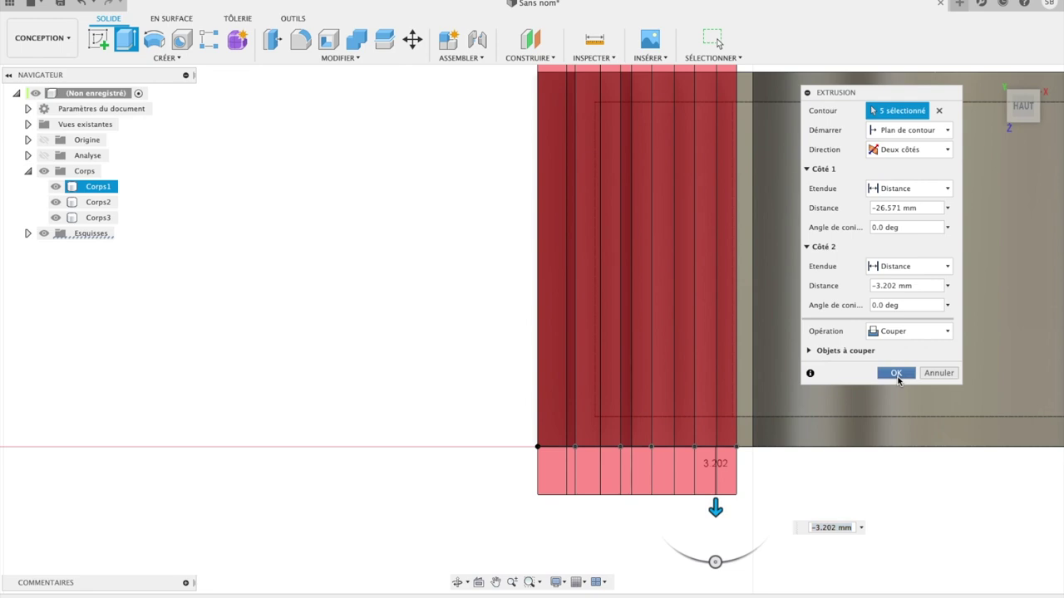
pyautogui.click(896, 373)
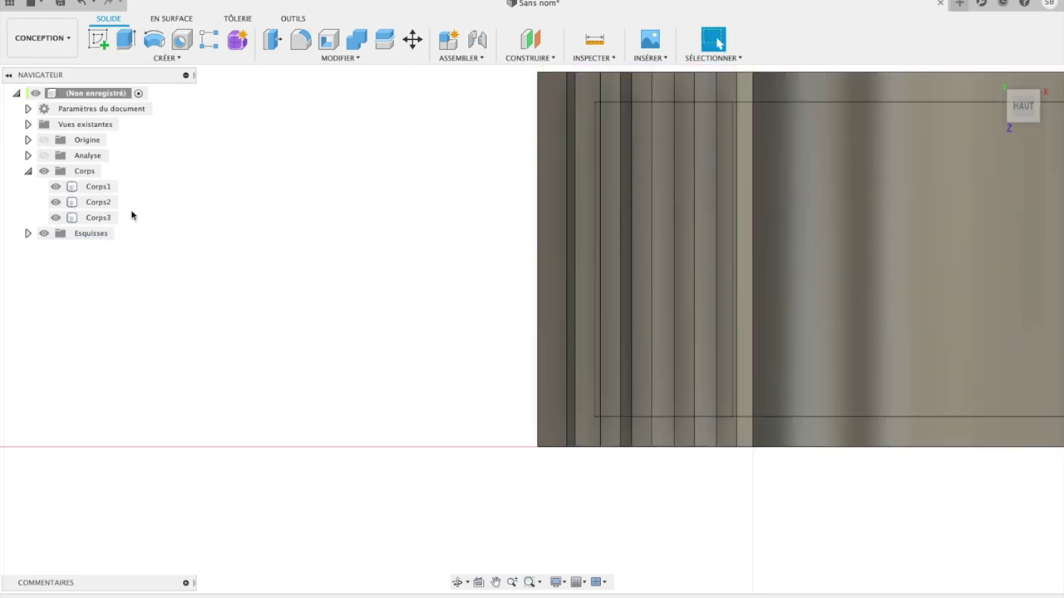
# - Return to the Home isometric view and save the design as 'Support Scotch'
pyautogui.click(992, 79)
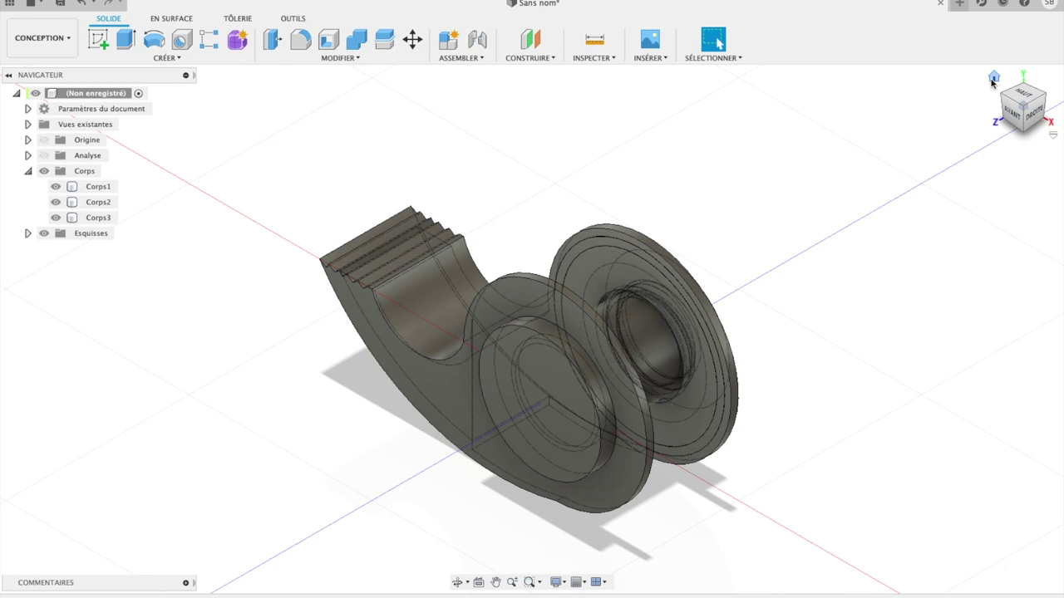
pyautogui.click(60, 3)
pyautogui.write('Support Scotch')
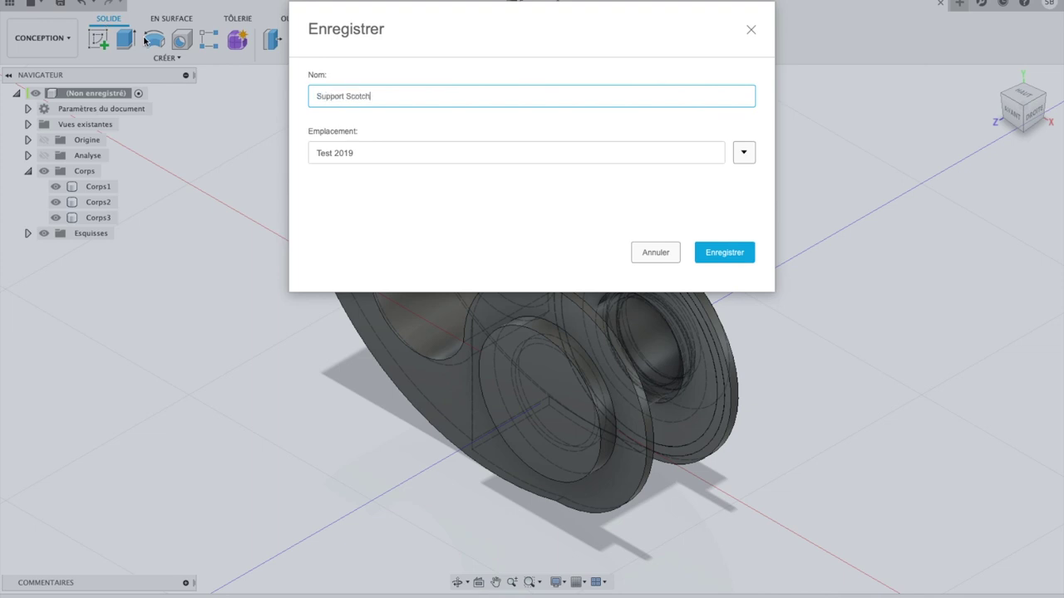
pyautogui.press('Return')
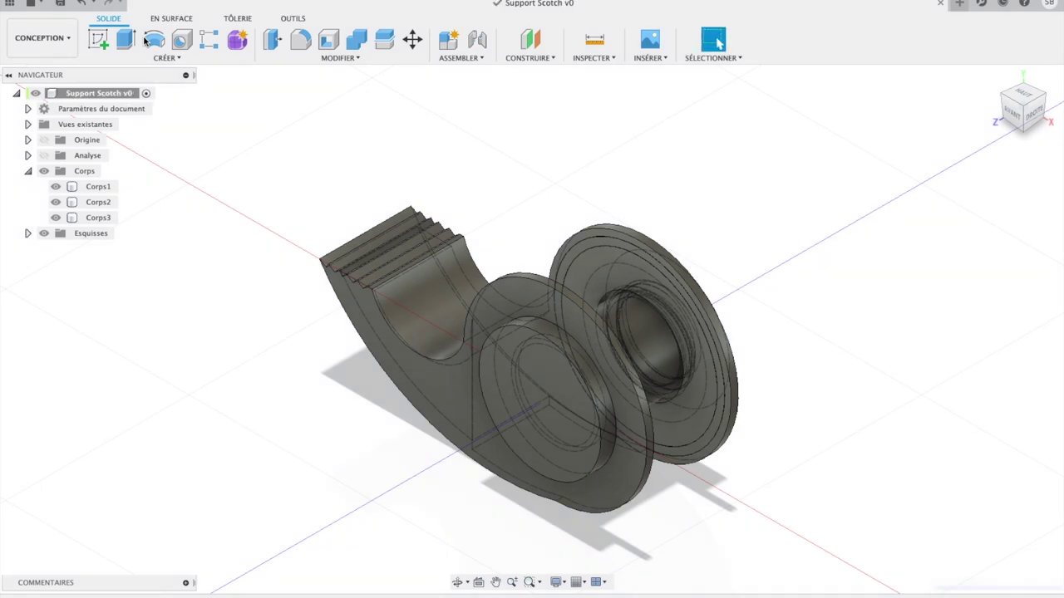
pyautogui.rightClick(101, 187)
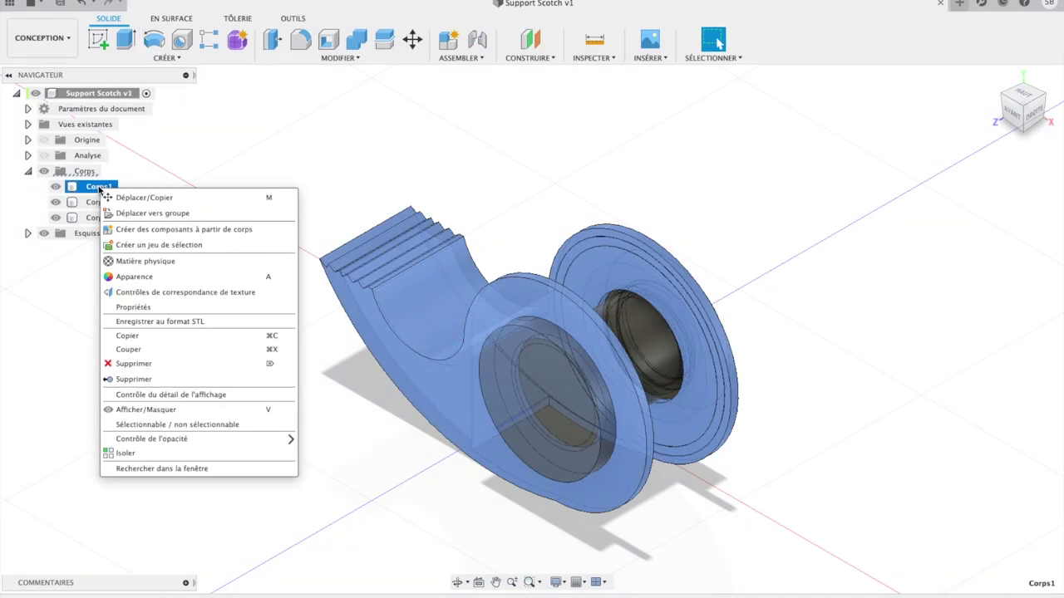
# - Apply Cuivre - Poli from Métal > Cuivre to Corps1 and the dark inner disc
pyautogui.click(228, 277)
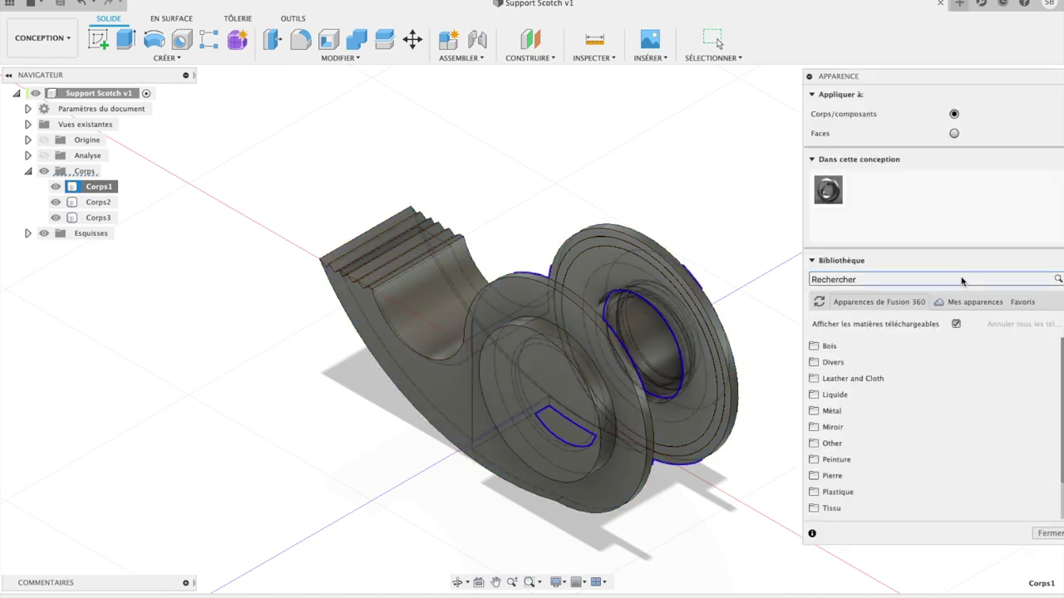
pyautogui.click(862, 411)
pyautogui.scroll(-2, 861, 415)
pyautogui.scroll(-4, 860, 418)
pyautogui.click(856, 356)
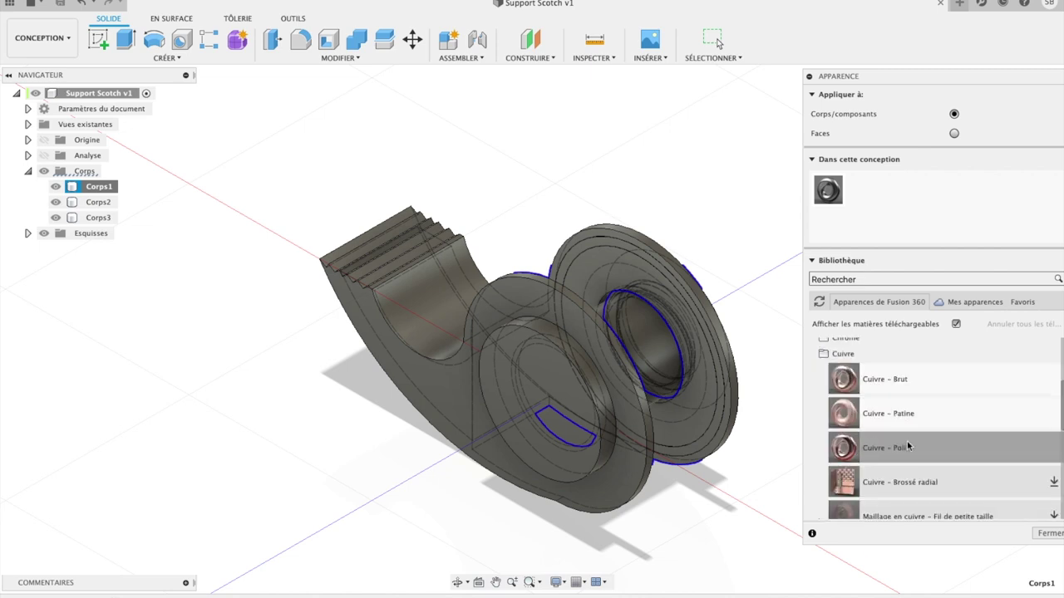
pyautogui.moveTo(844, 451); pyautogui.dragTo(746, 435)
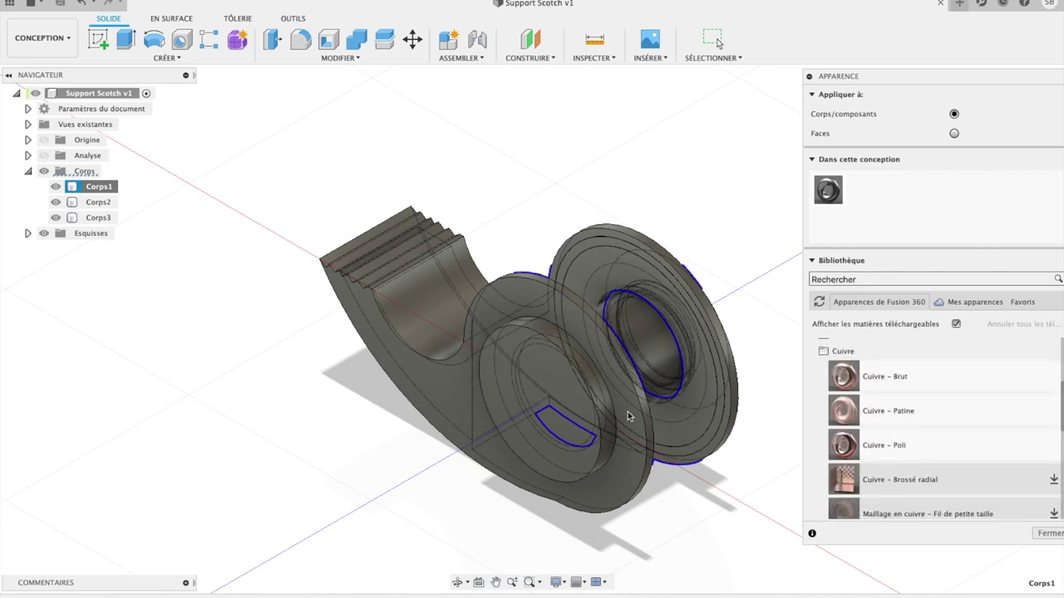
pyautogui.moveTo(629, 417); pyautogui.dragTo(726, 399)
pyautogui.scroll(1, 873, 360)
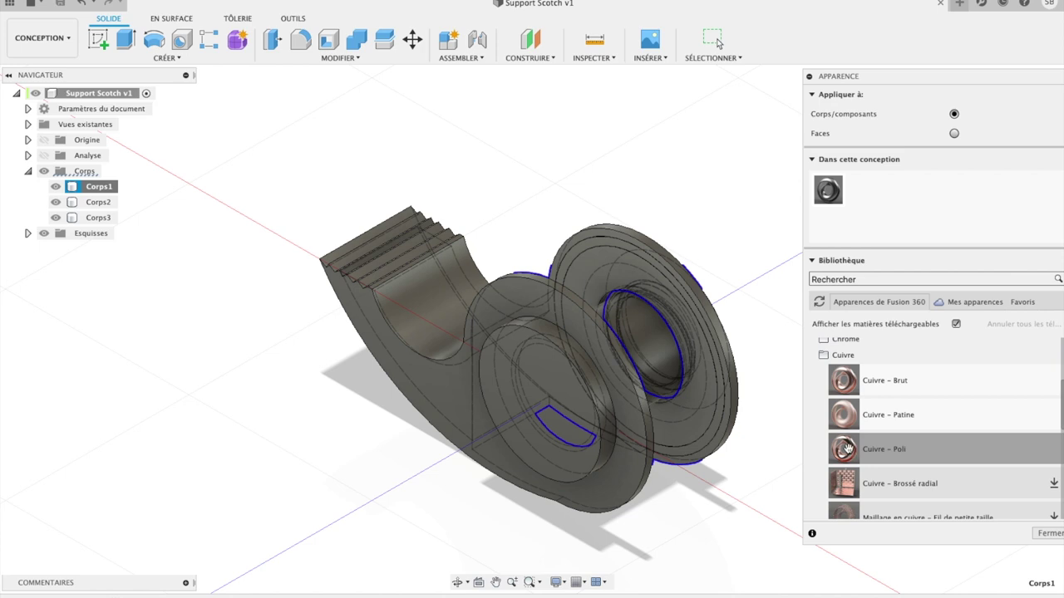
pyautogui.moveTo(846, 449)
pyautogui.mouseDown()
pyautogui.moveTo(778, 287)
pyautogui.moveTo(664, 337)
pyautogui.mouseUp()
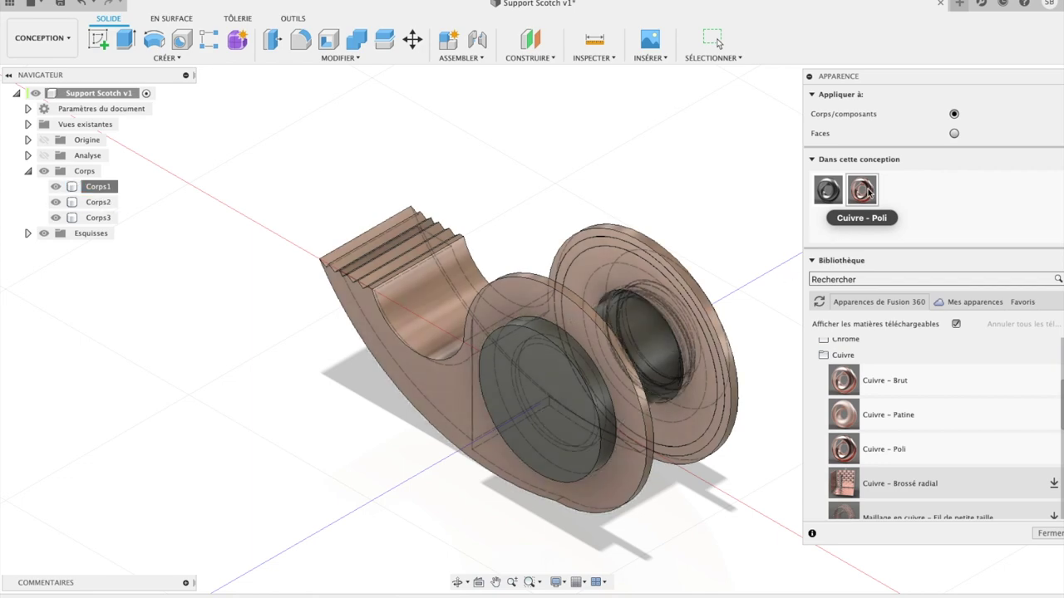
pyautogui.moveTo(864, 191); pyautogui.dragTo(554, 399)
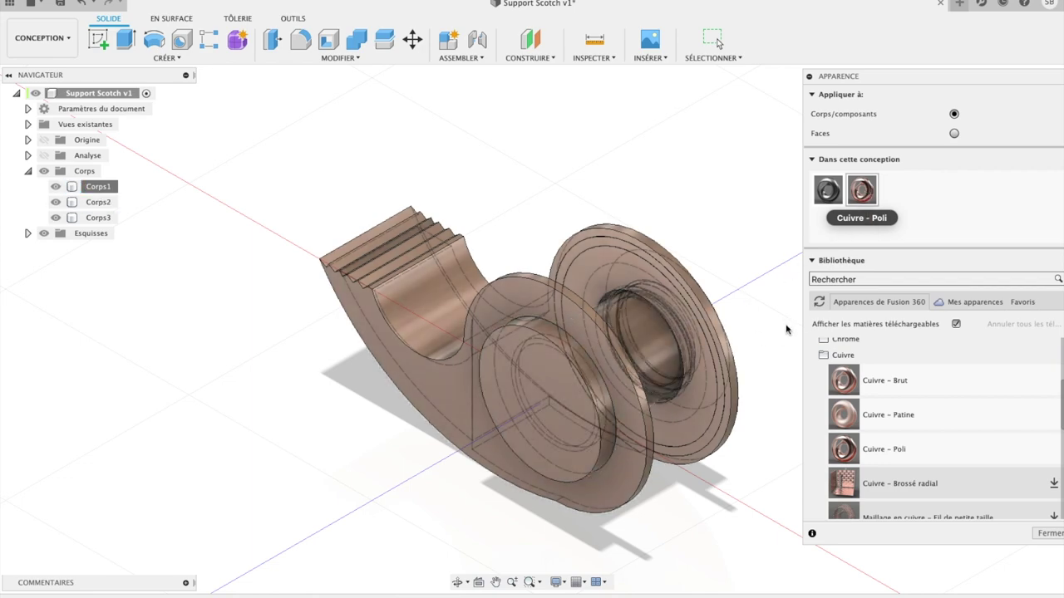
pyautogui.click(1049, 532)
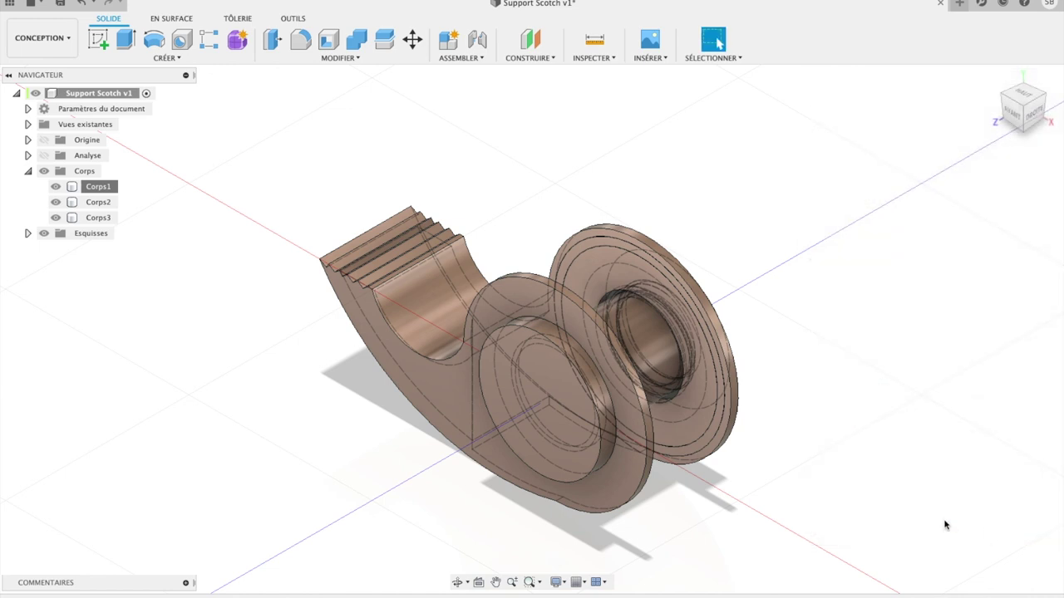
# - Switch to the Rendu workspace and apply the polished copper to the inner core
pyautogui.click(55, 40)
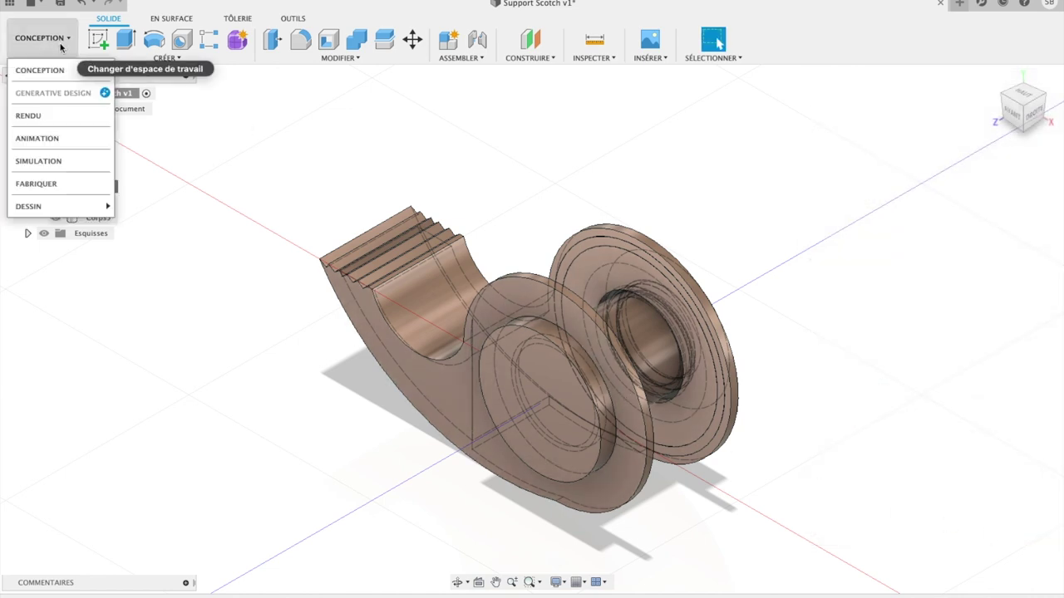
pyautogui.click(57, 122)
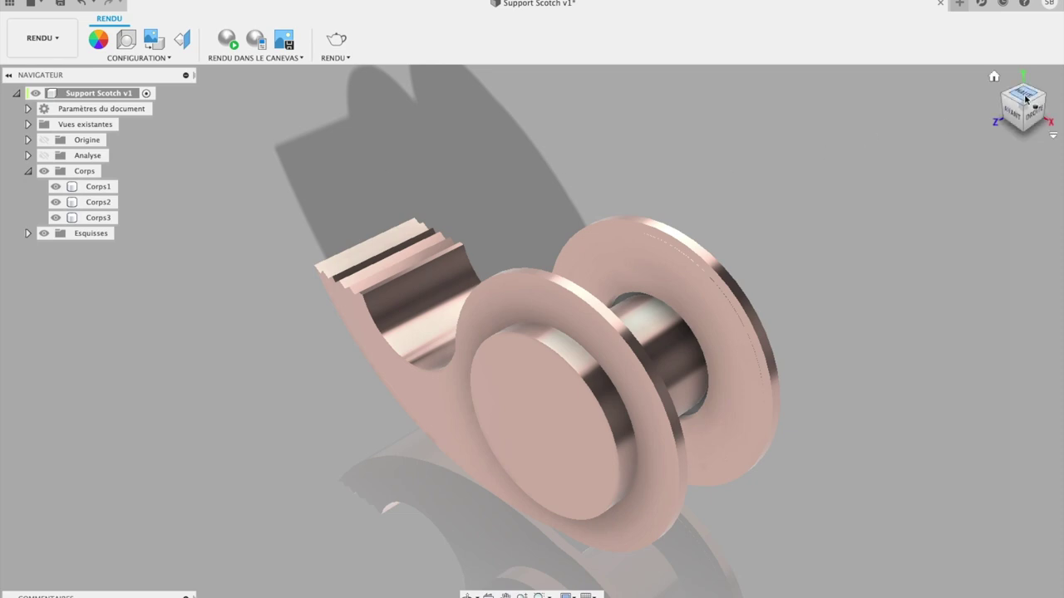
pyautogui.moveTo(1026, 98); pyautogui.dragTo(956, 104)
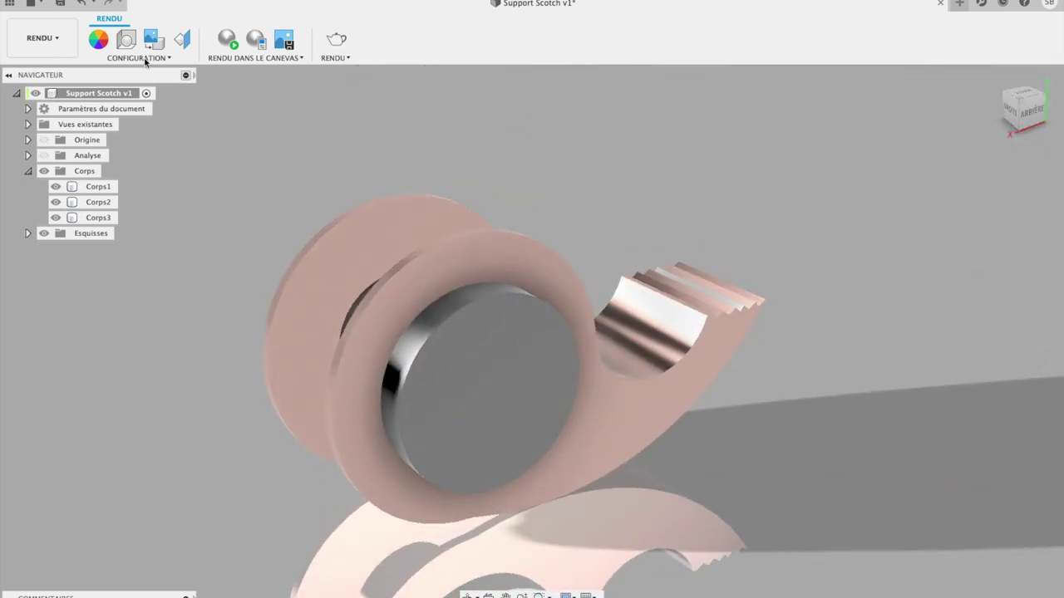
pyautogui.click(93, 48)
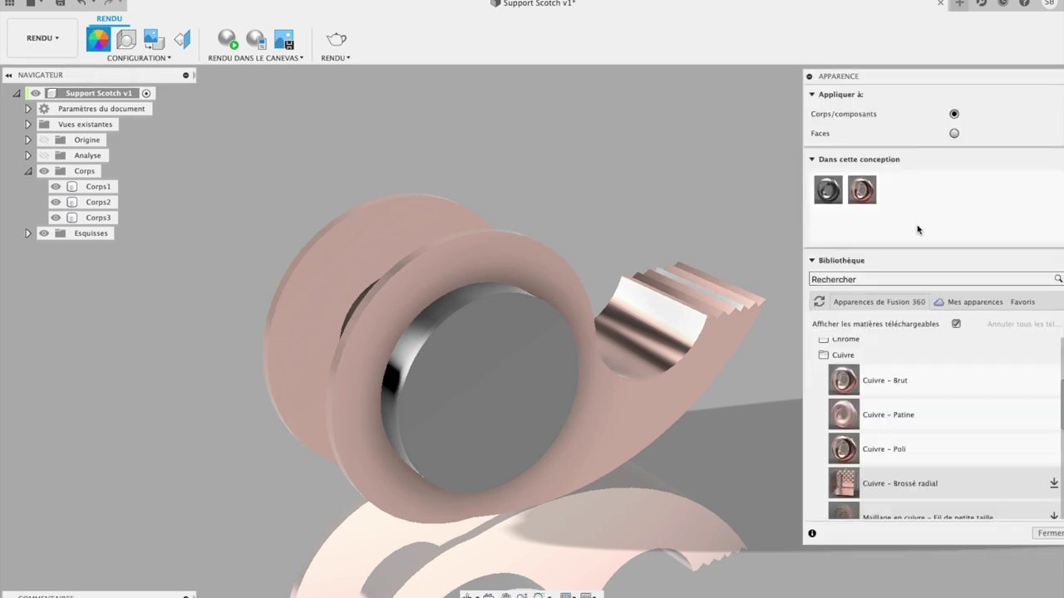
pyautogui.moveTo(862, 189)
pyautogui.mouseDown()
pyautogui.moveTo(457, 349)
pyautogui.moveTo(495, 352)
pyautogui.mouseUp()
pyautogui.click(1035, 533)
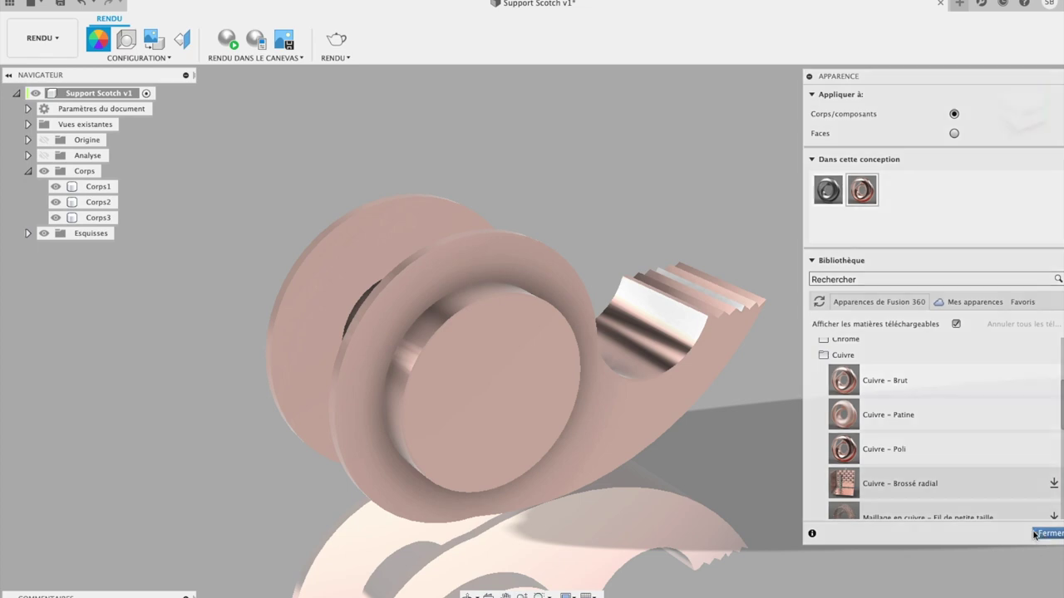
# - Orbit to a front-left view from above and mark a render region around the dispenser
pyautogui.moveTo(1022, 106); pyautogui.dragTo(1010, 120)
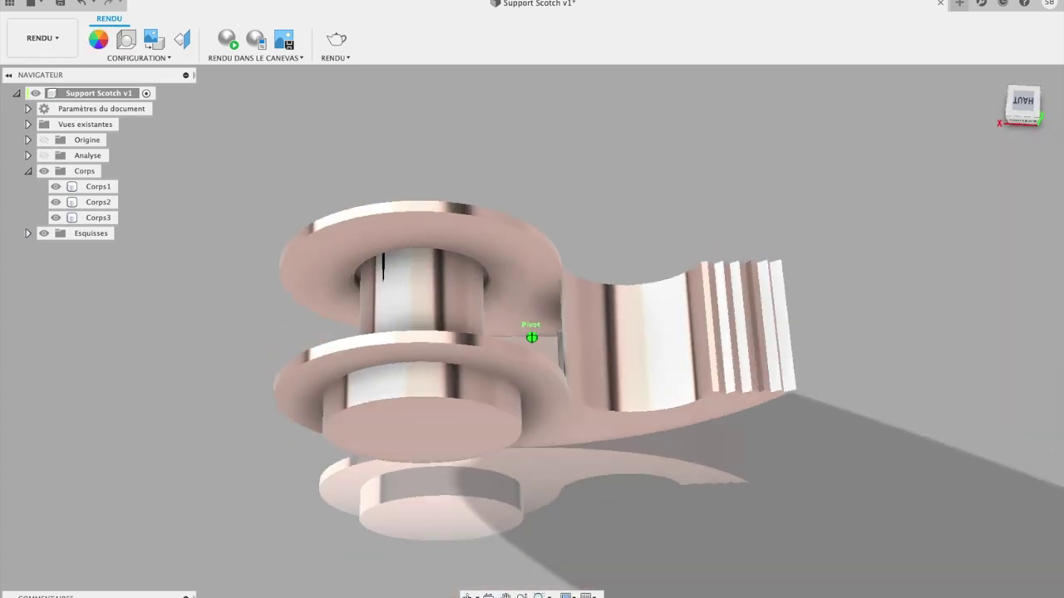
pyautogui.keyDown('shift'); pyautogui.moveTo(532, 337); pyautogui.dragTo(581, 349, button='middle'); pyautogui.keyUp('shift')
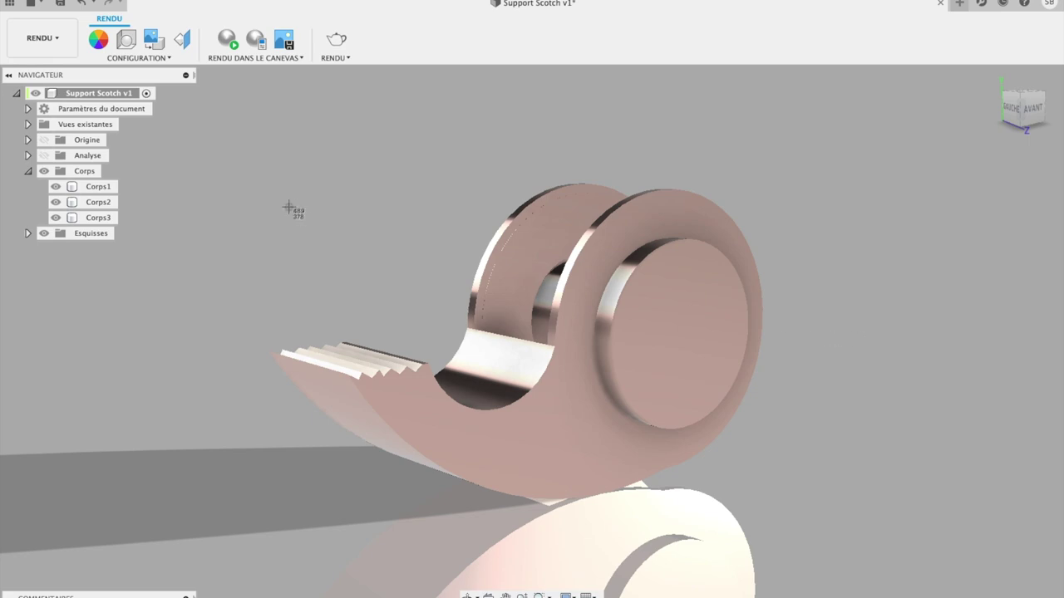
pyautogui.moveTo(210, 81); pyautogui.dragTo(897, 586)
pyautogui.click(42, 37)
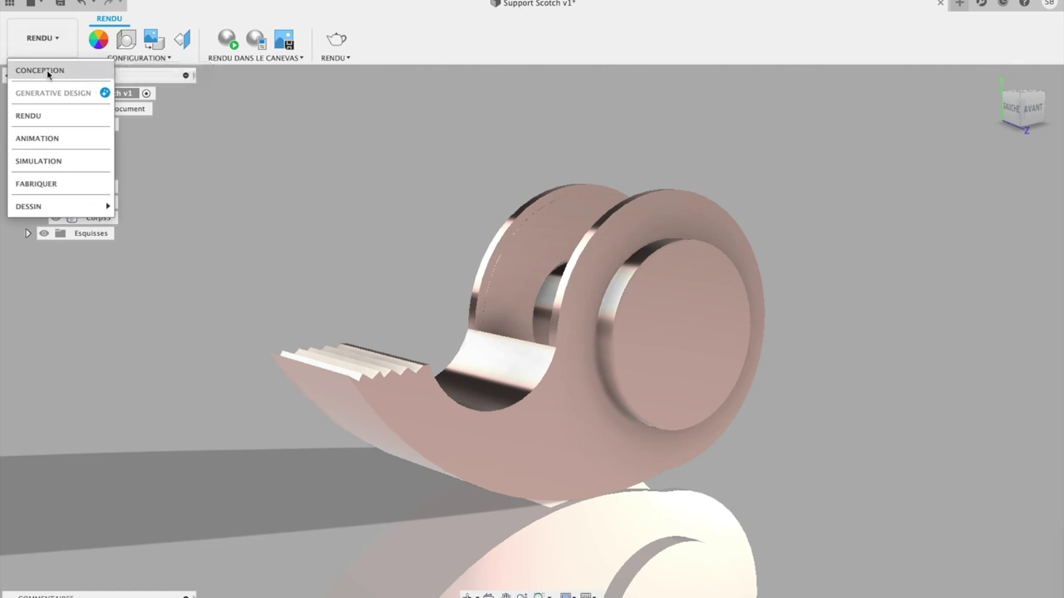
# - Return to Conception and save a new version of Support Scotch, confirming the version dialog
pyautogui.click(47, 72)
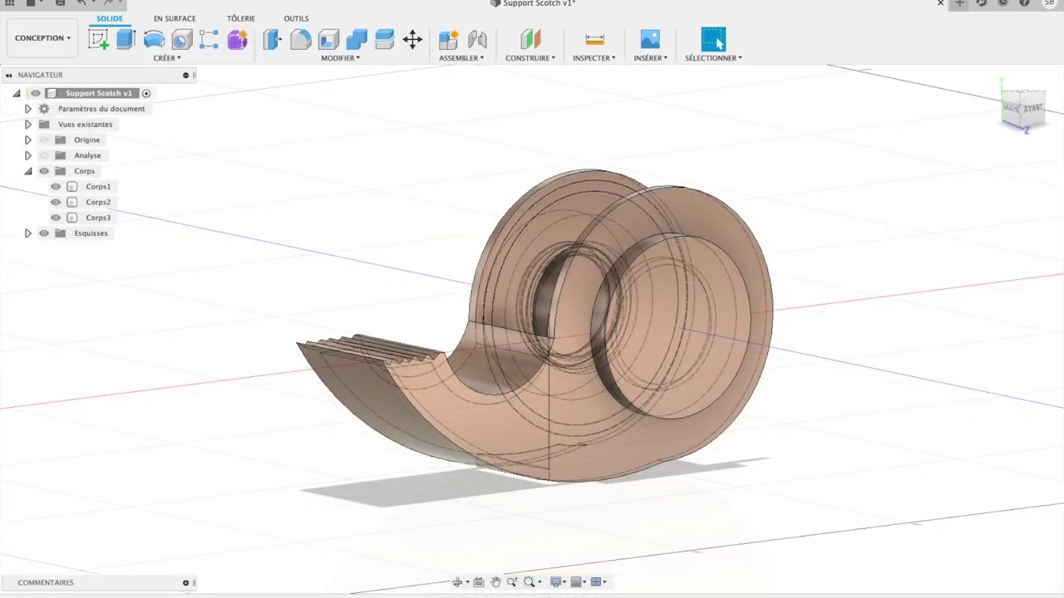
pyautogui.click(60, 4)
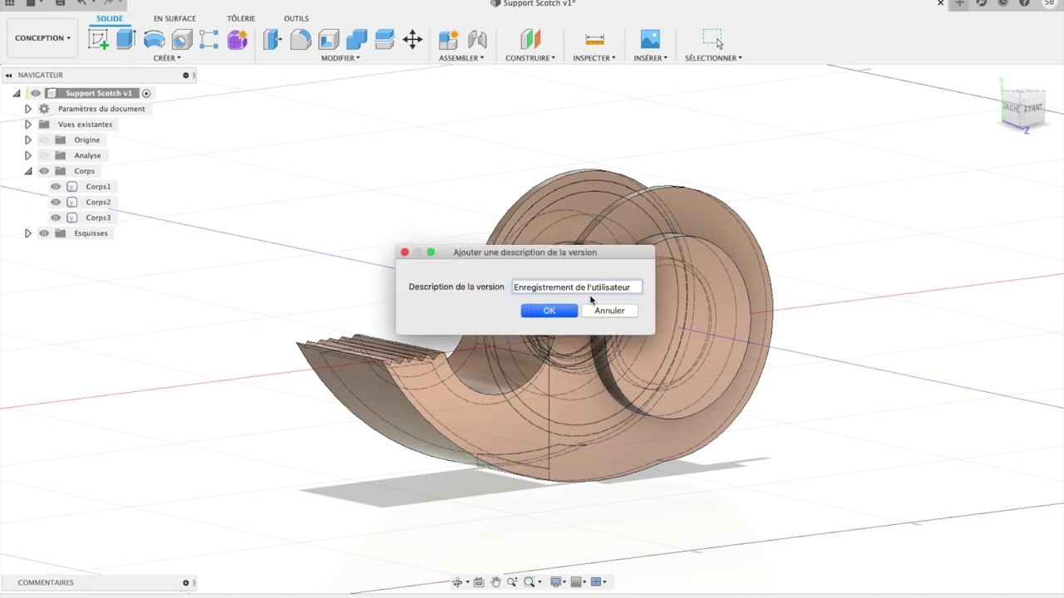
pyautogui.click(536, 310)
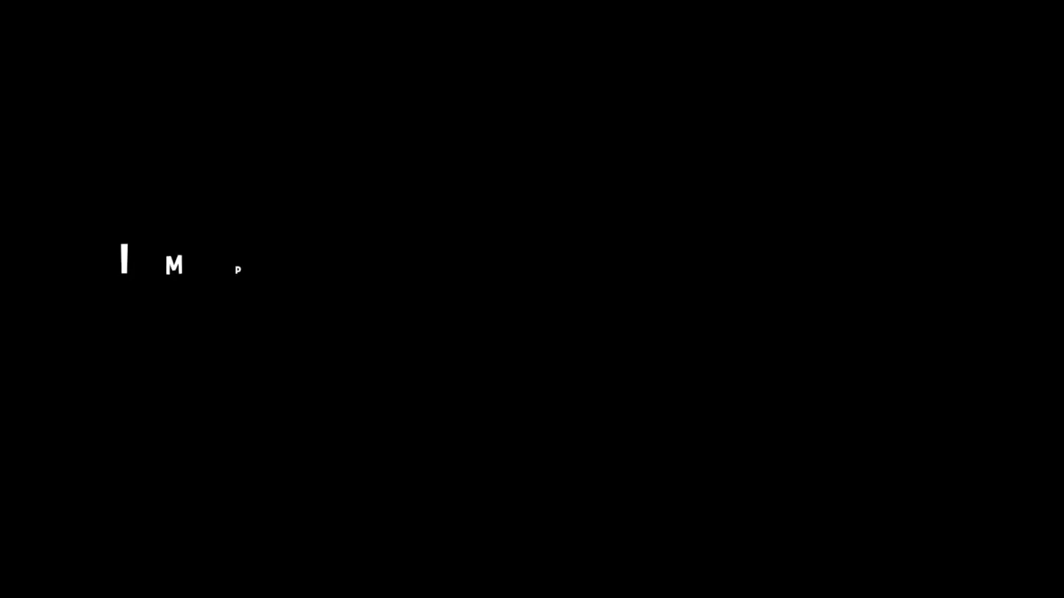